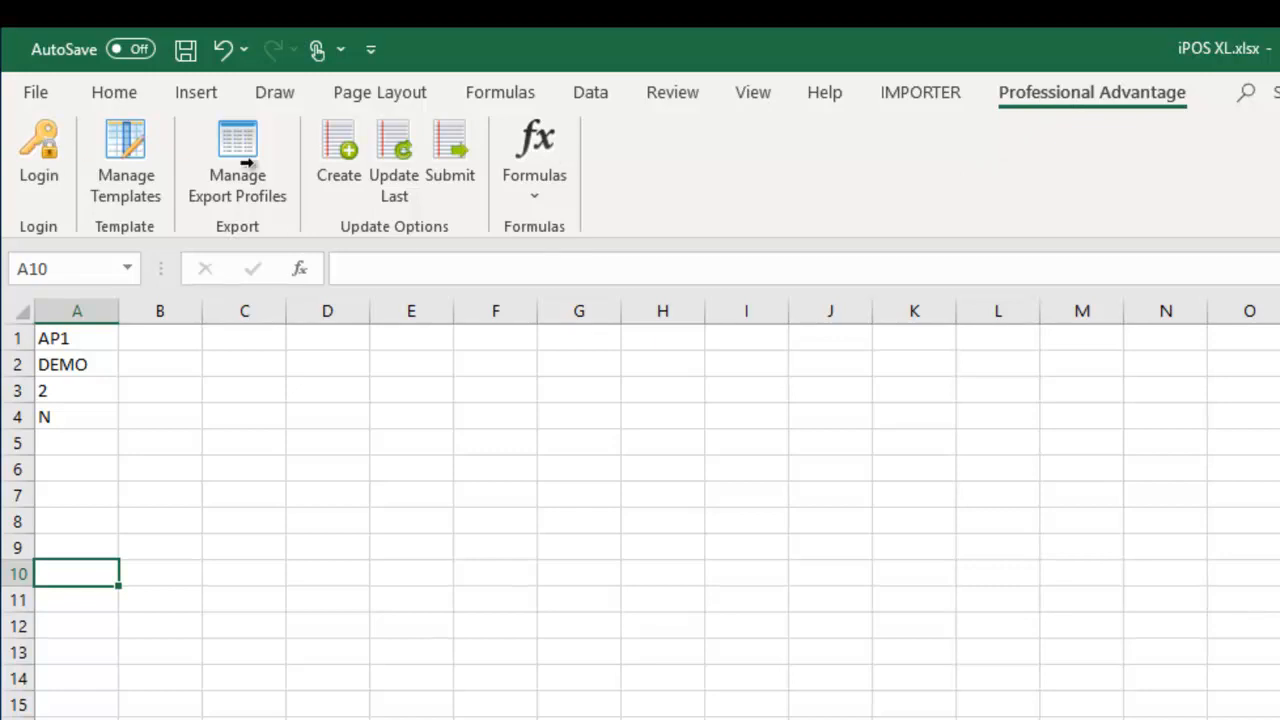
- Log in to iPOS from the Professional Advantage tab using the admin user name and password
left_click(40, 160)
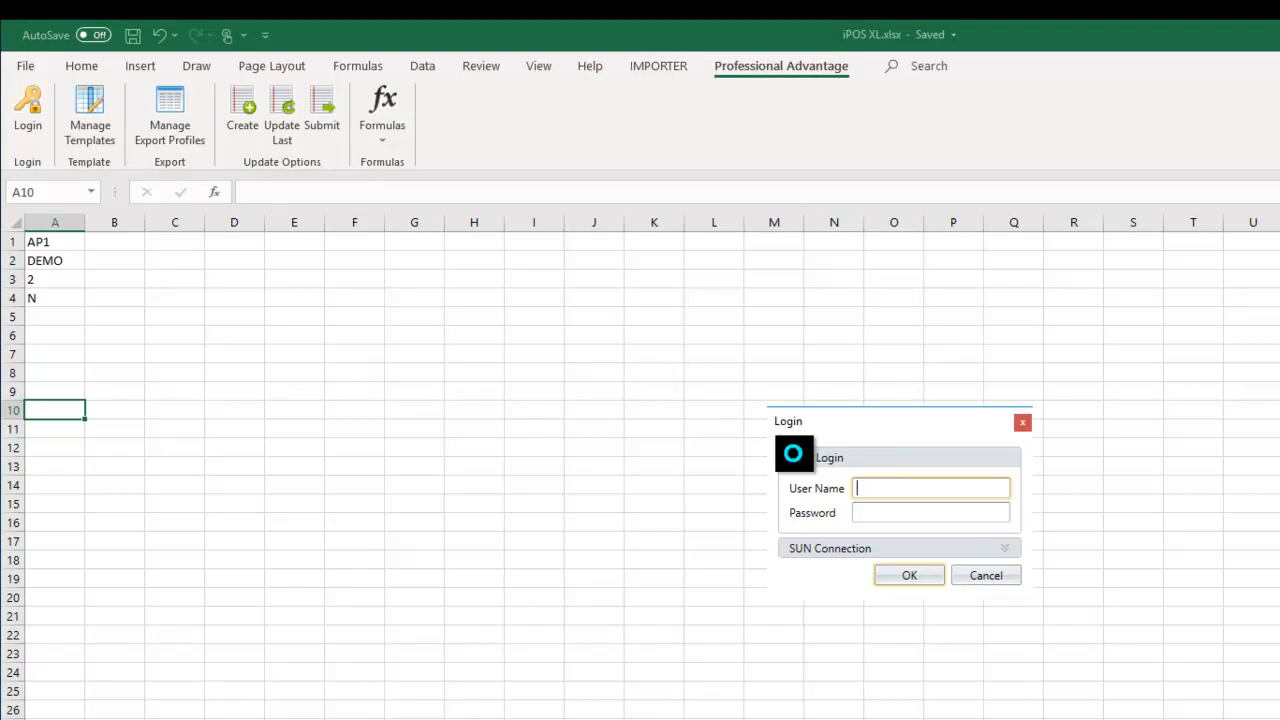
type("ipos admin")
key("Tab")
type("a")
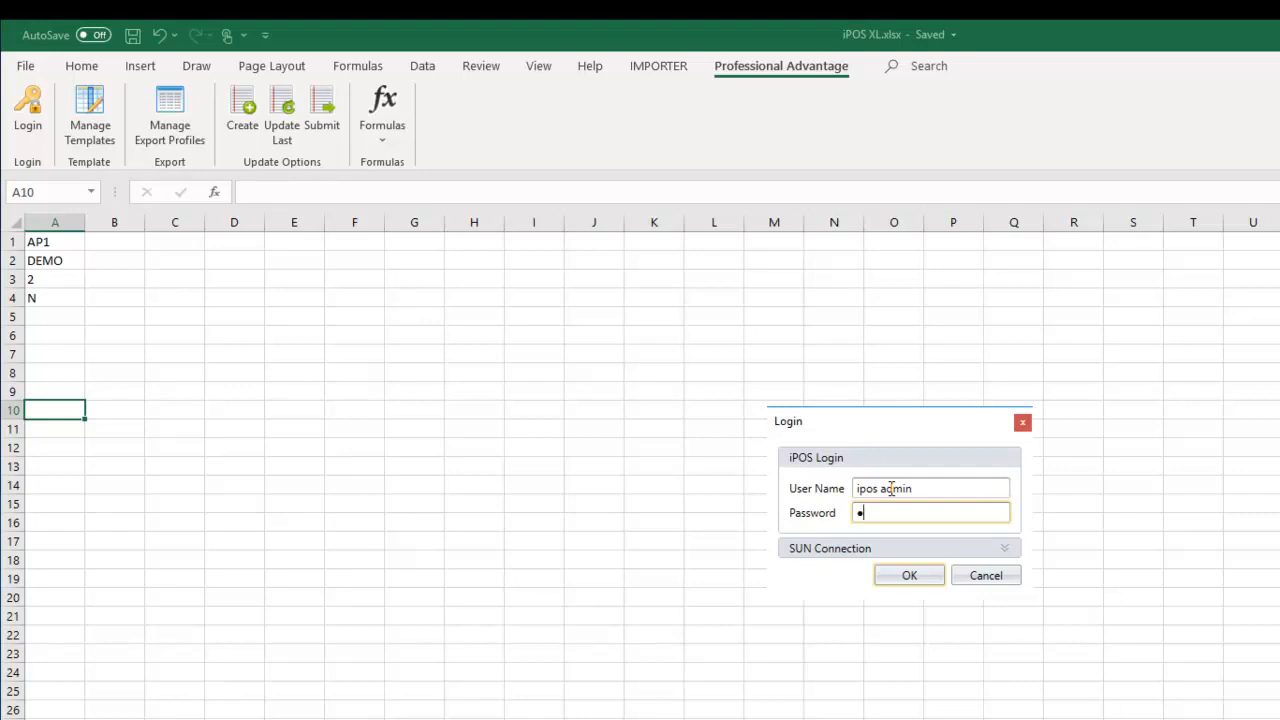
key("BackSpace")
type("admi")
key("Return")
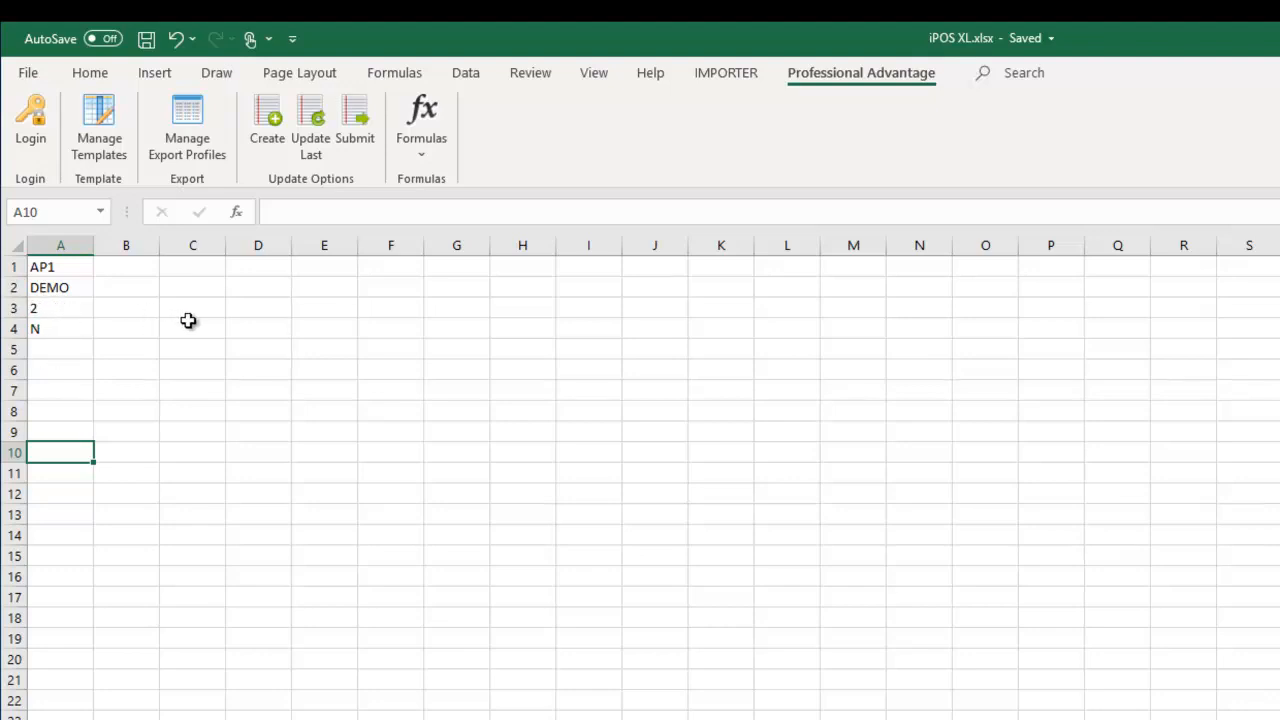
- Open Manage Templates and expand the Category list for the Requisition Header template HDR
left_click(98, 123)
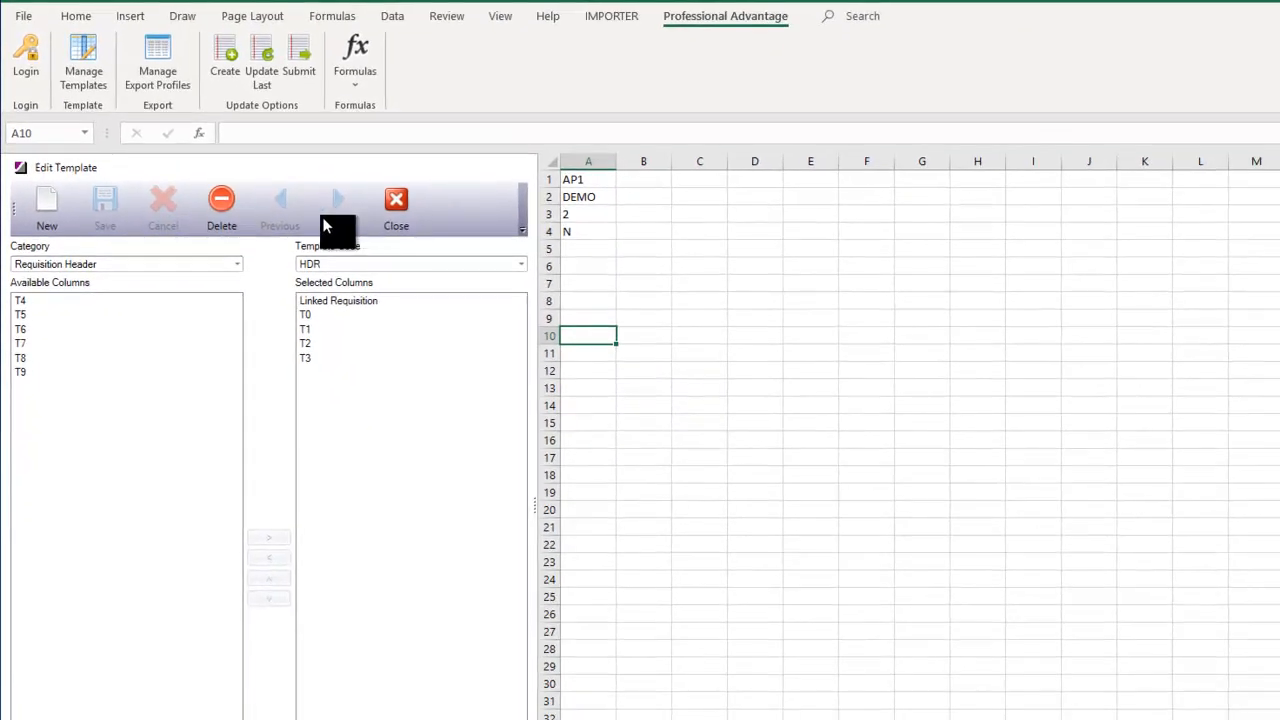
left_click(238, 265)
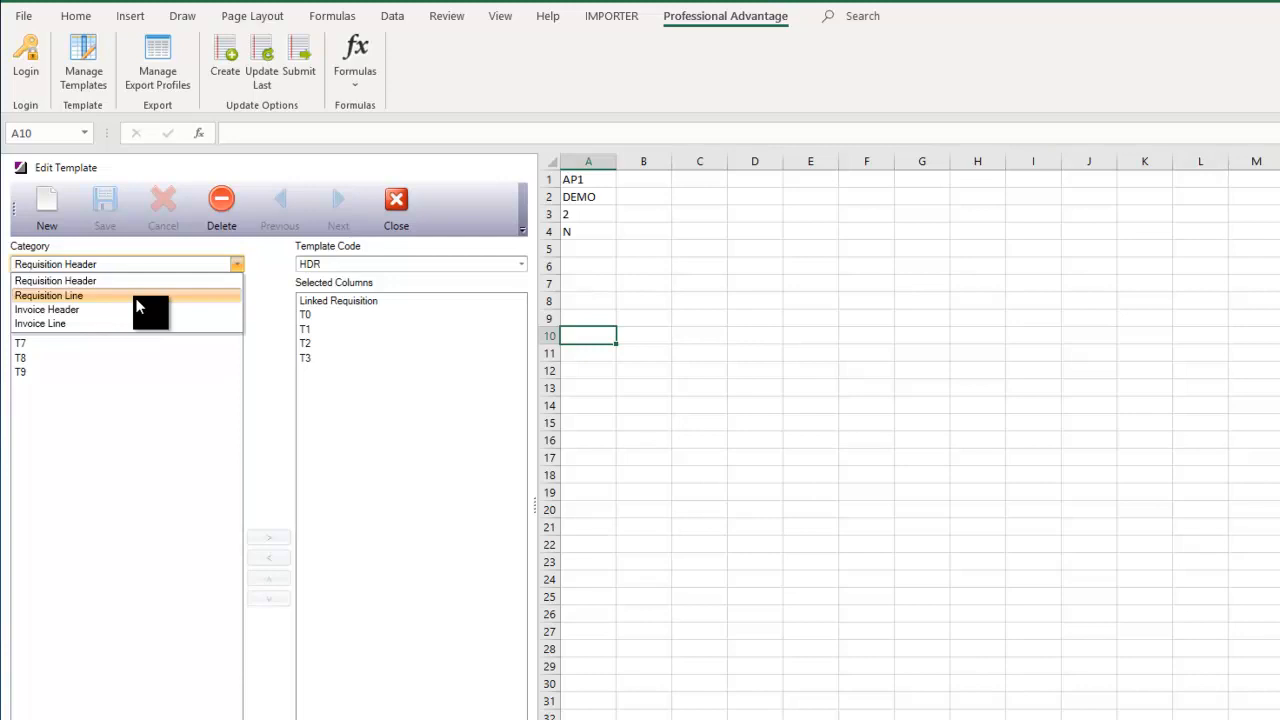
- Switch the category to Requisition Line and load template DEMO to review its columns
left_click(55, 295)
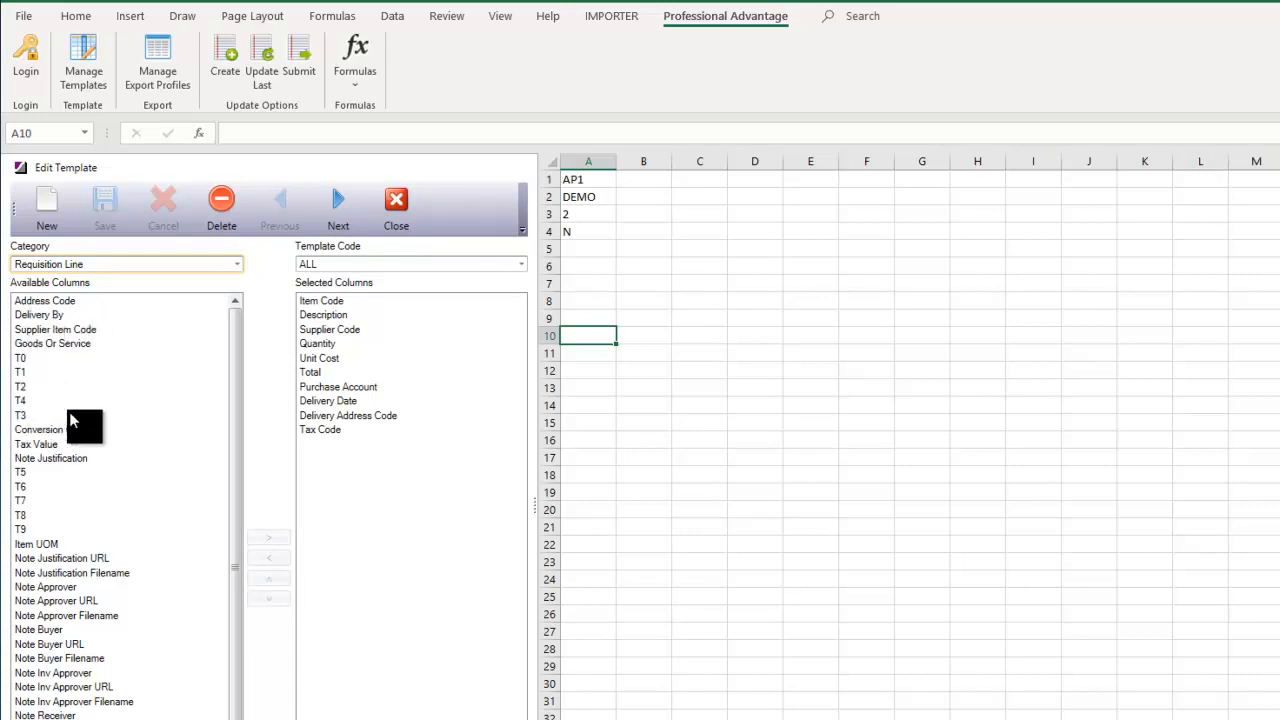
mouse_move(235, 346)
left_mouse_down()
mouse_move(220, 420)
mouse_move(233, 341)
left_mouse_up()
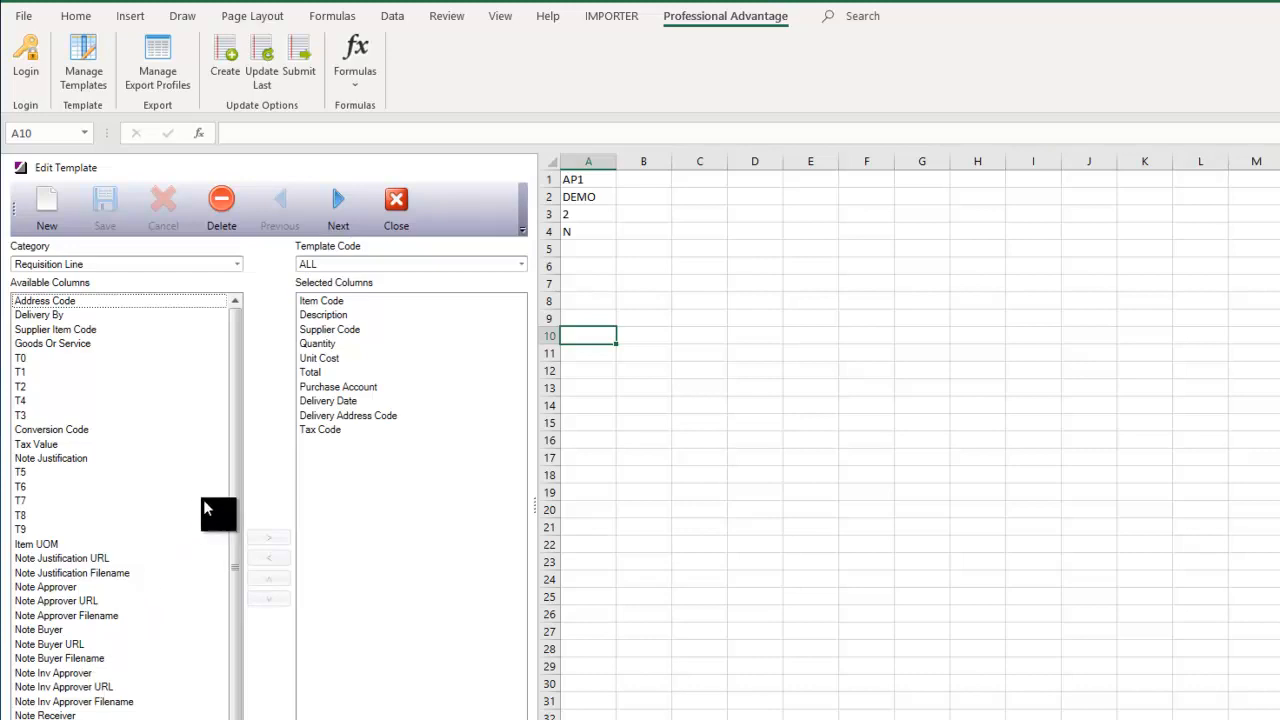
scroll(228, 505, "down", 1)
left_click_drag(226, 502, 228, 476)
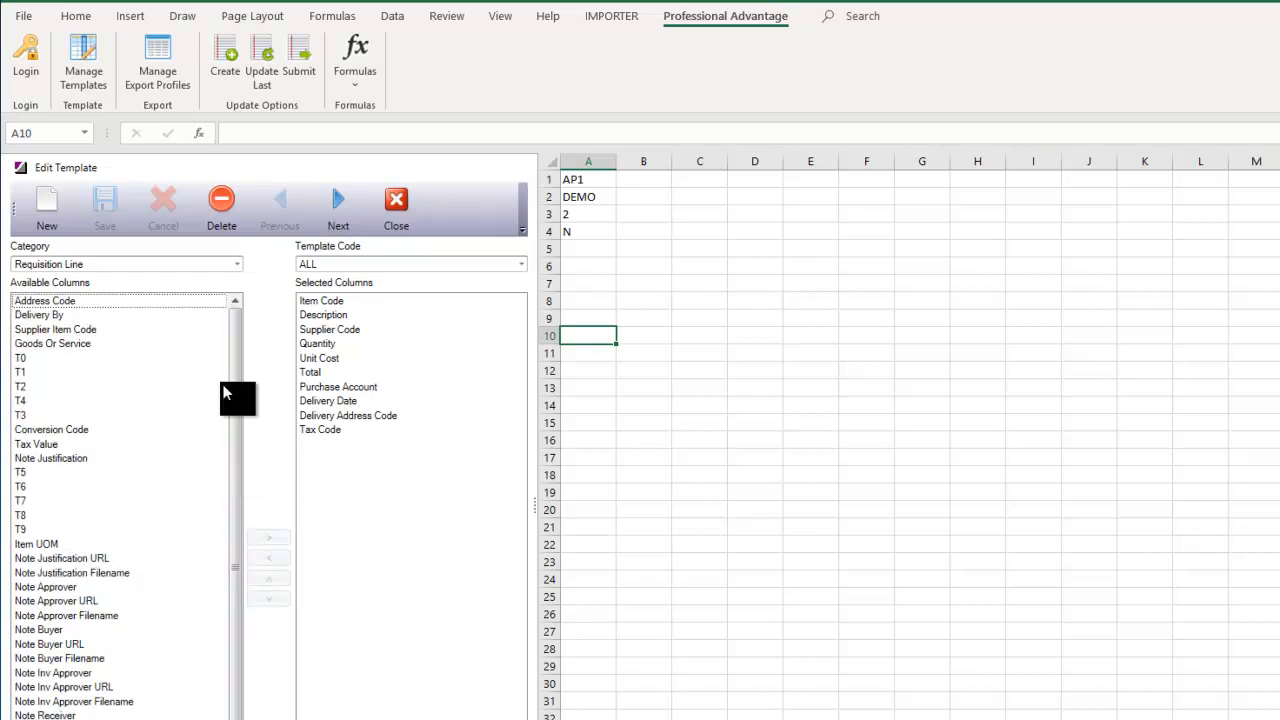
left_click(521, 264)
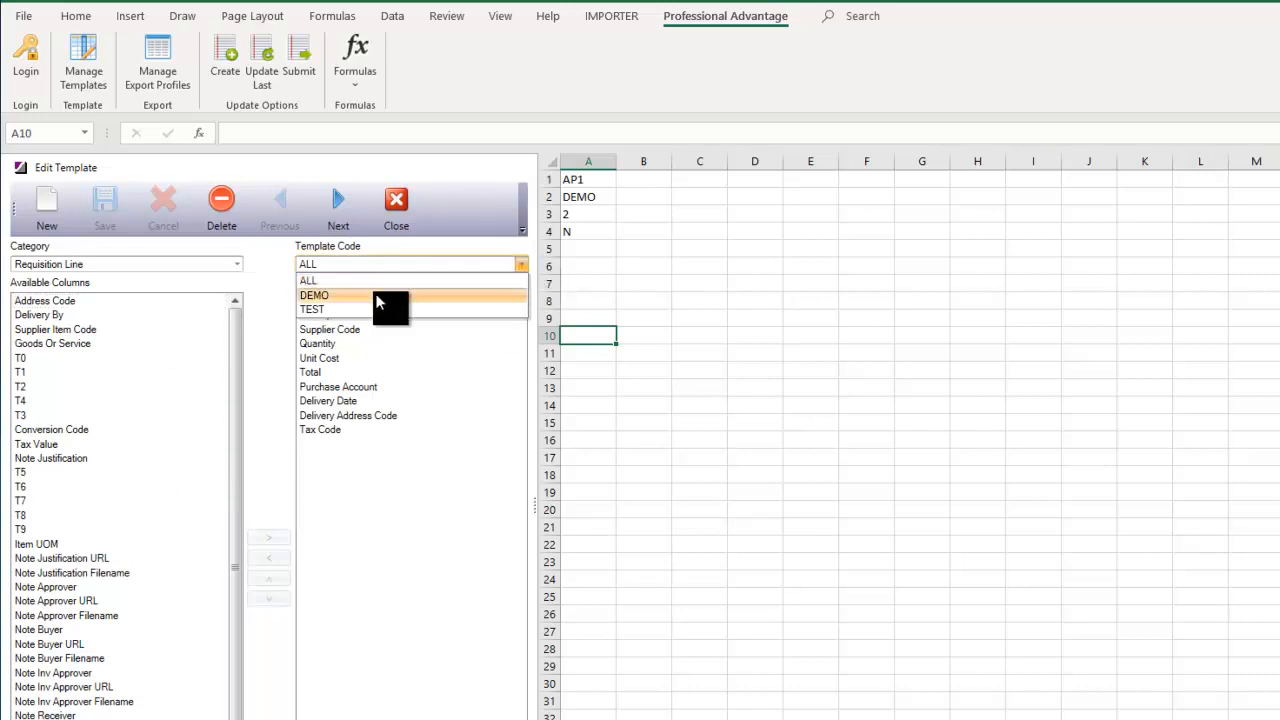
left_click(317, 295)
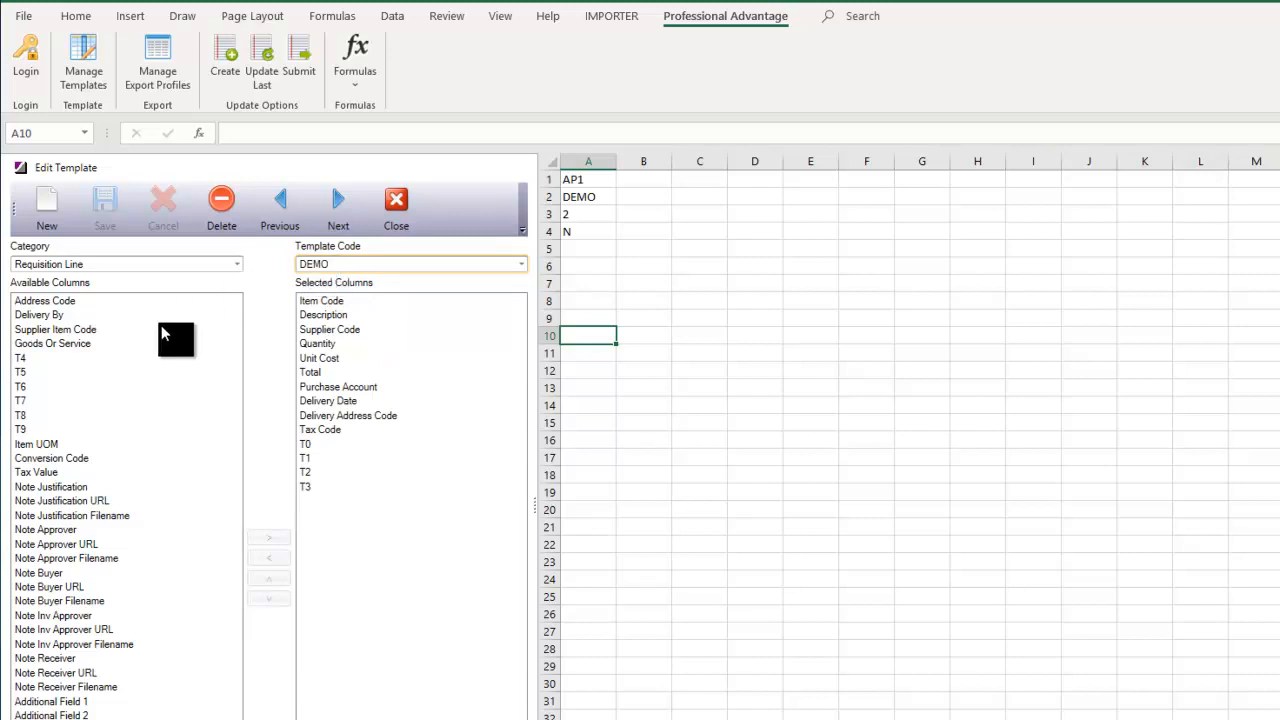
- Look through the Invoice Header and Invoice Line categories, then close the Edit Template pane
left_click(237, 264)
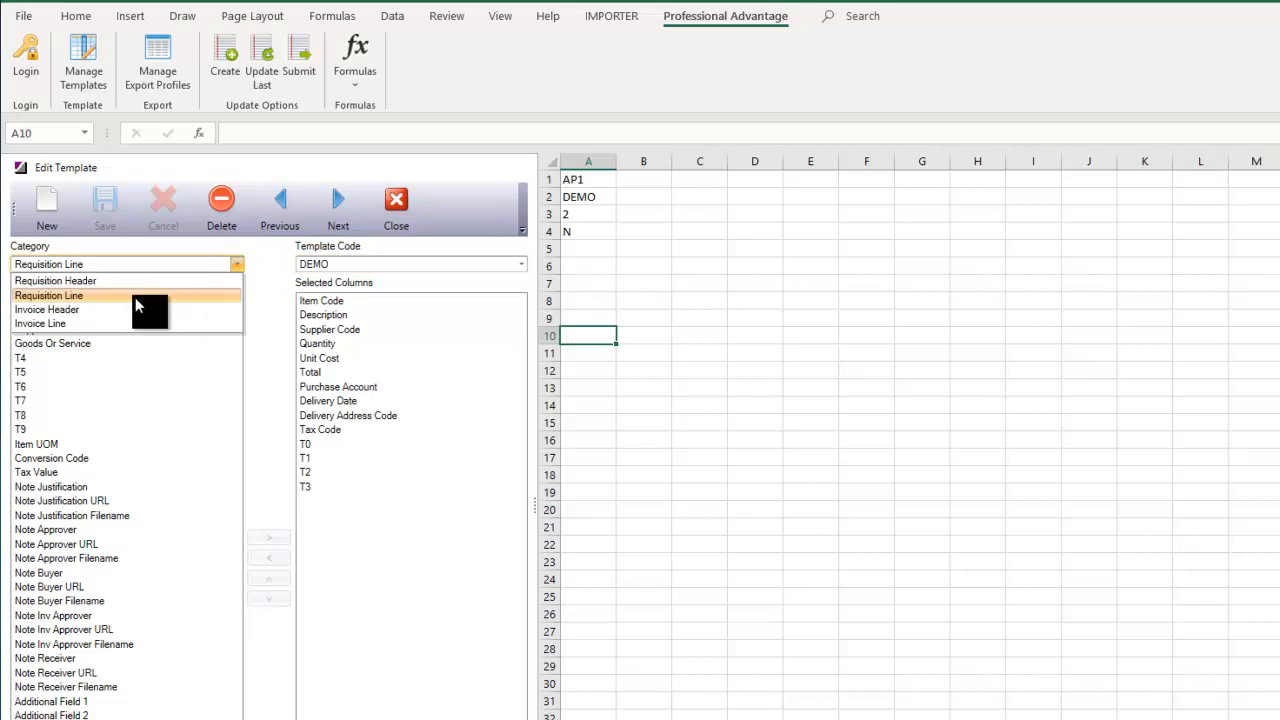
left_click(60, 309)
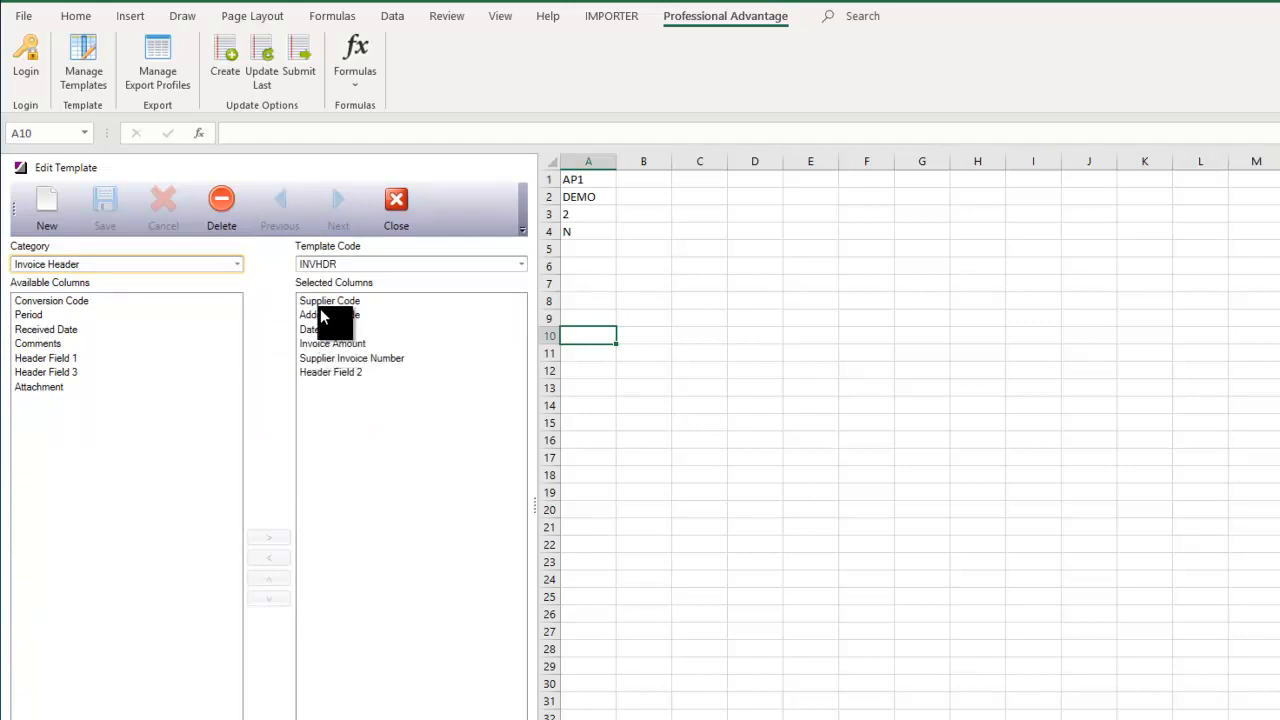
left_click(237, 264)
left_click(116, 326)
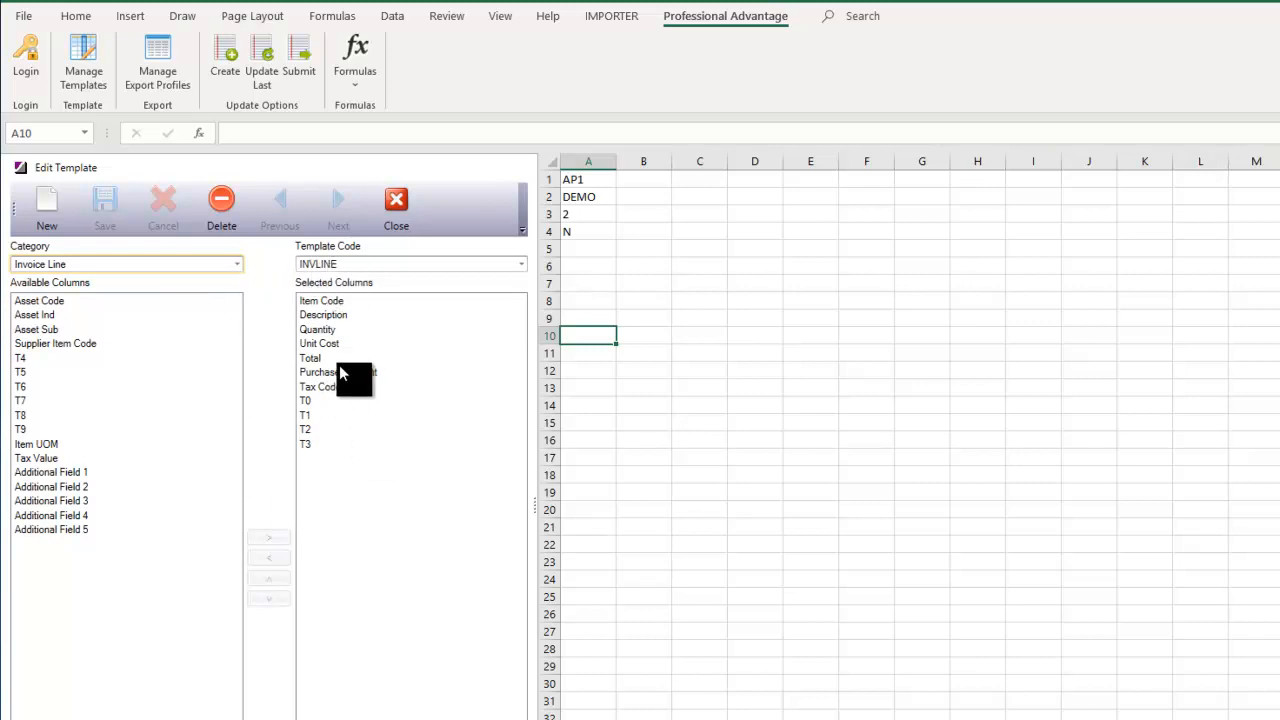
left_click(398, 205)
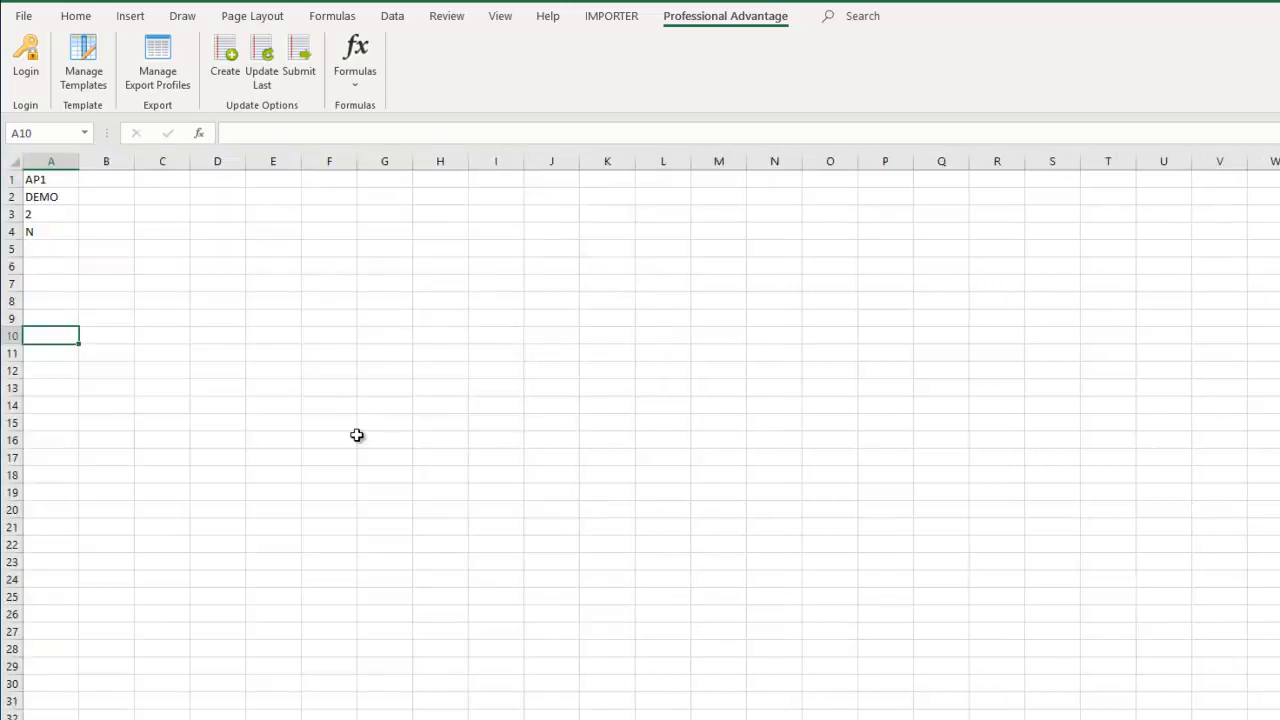
- Select cell A6 and bring up the iPOS Formulas list
left_click(51, 262)
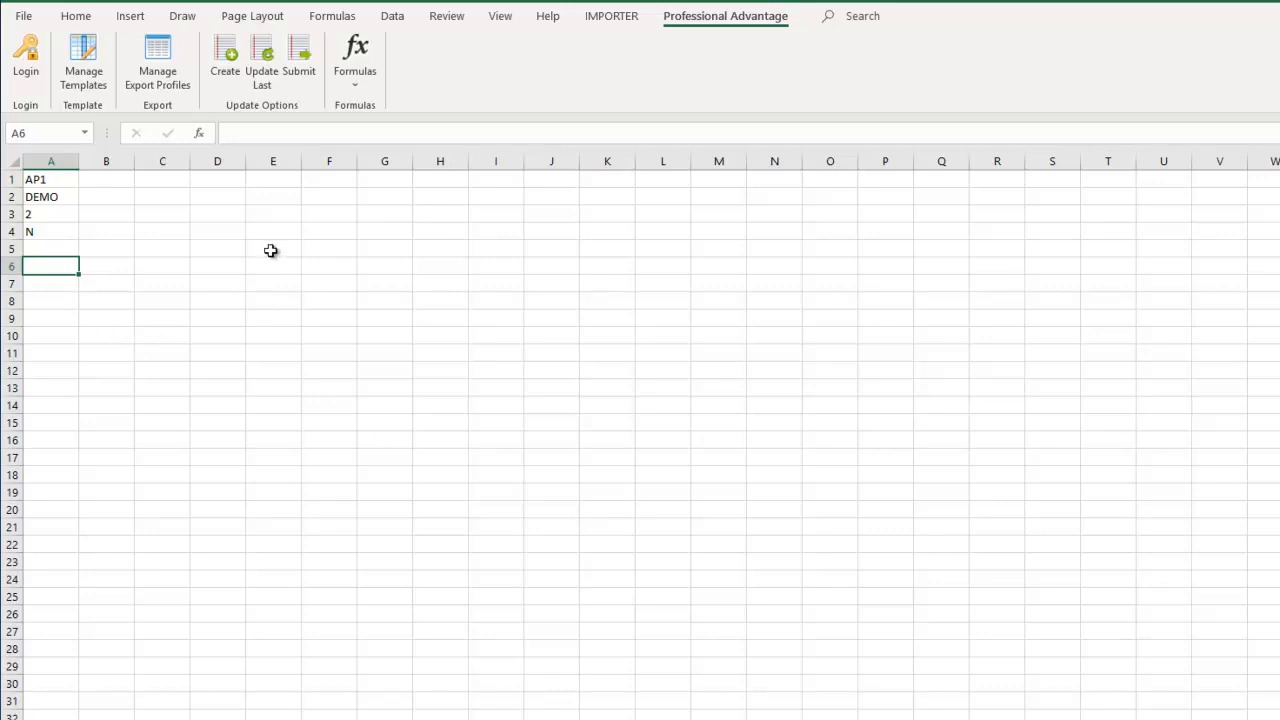
left_click(353, 60)
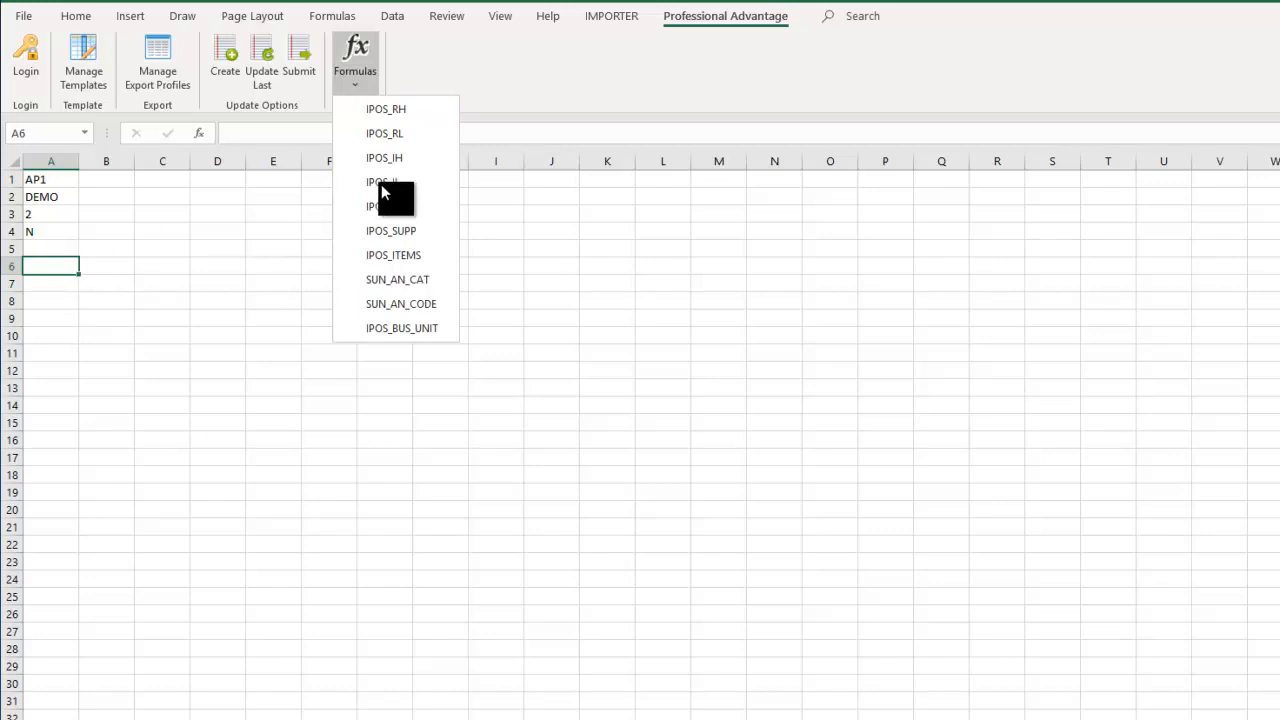
- Insert the IPOS_RL formula and clear the placeholder business unit argument
left_click(390, 134)
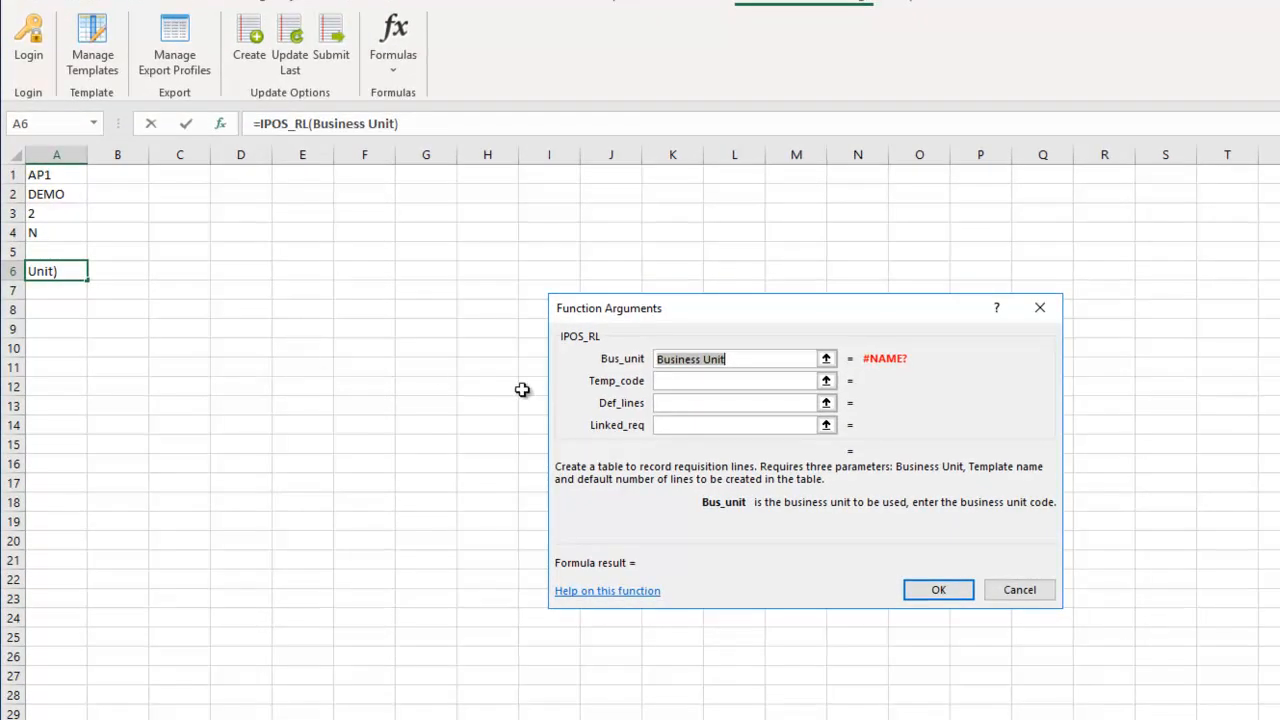
left_click(668, 360)
double_click(666, 360)
left_click(734, 380)
left_click(718, 404)
left_click(716, 425)
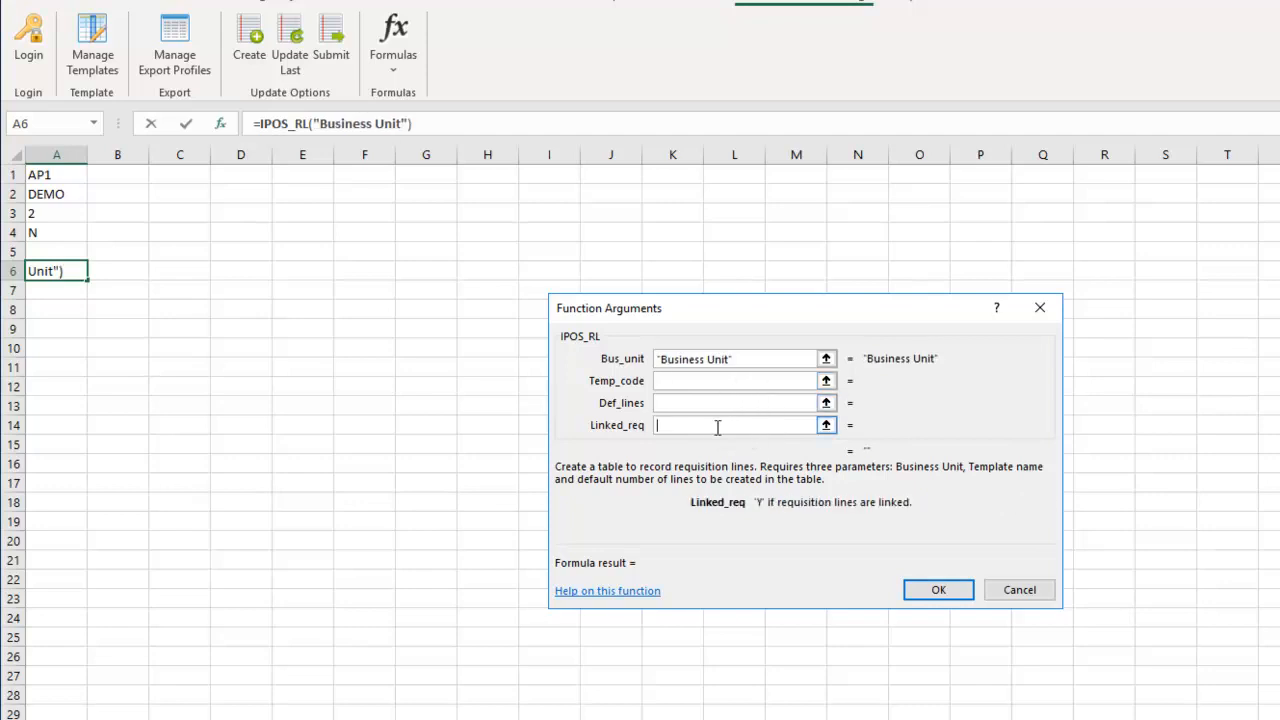
left_click(741, 358)
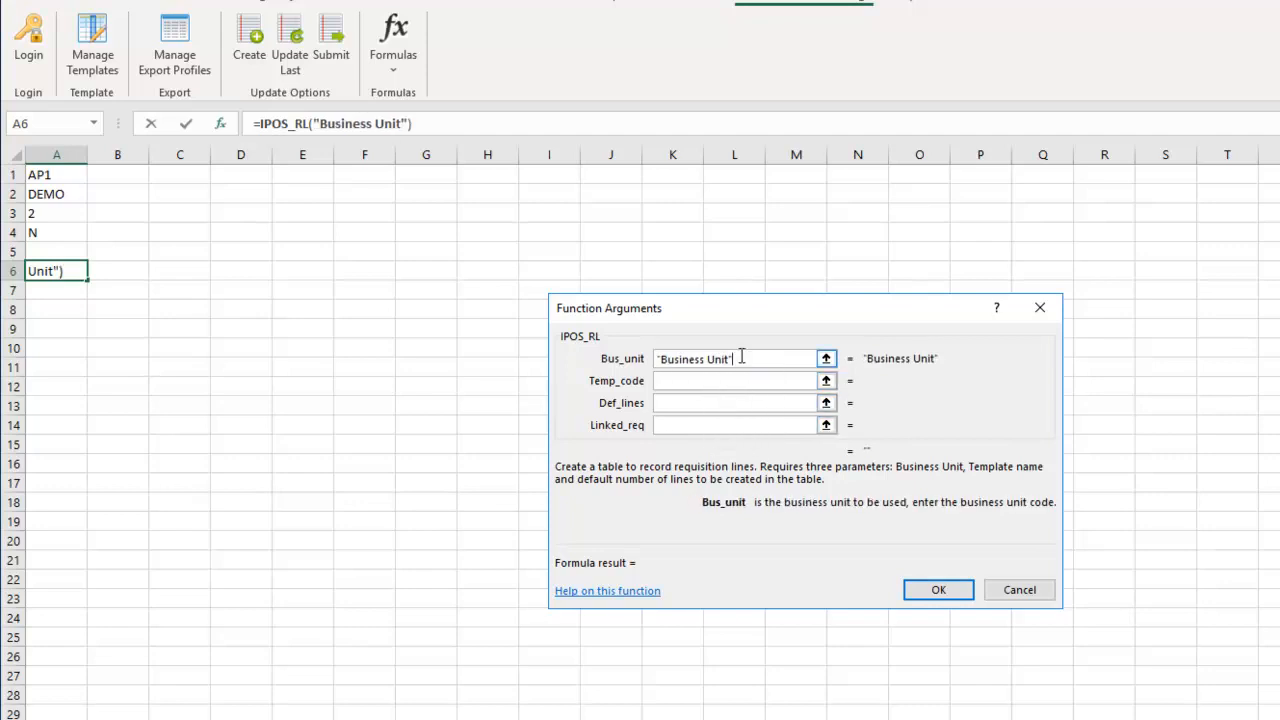
left_click_drag(744, 358, 641, 357)
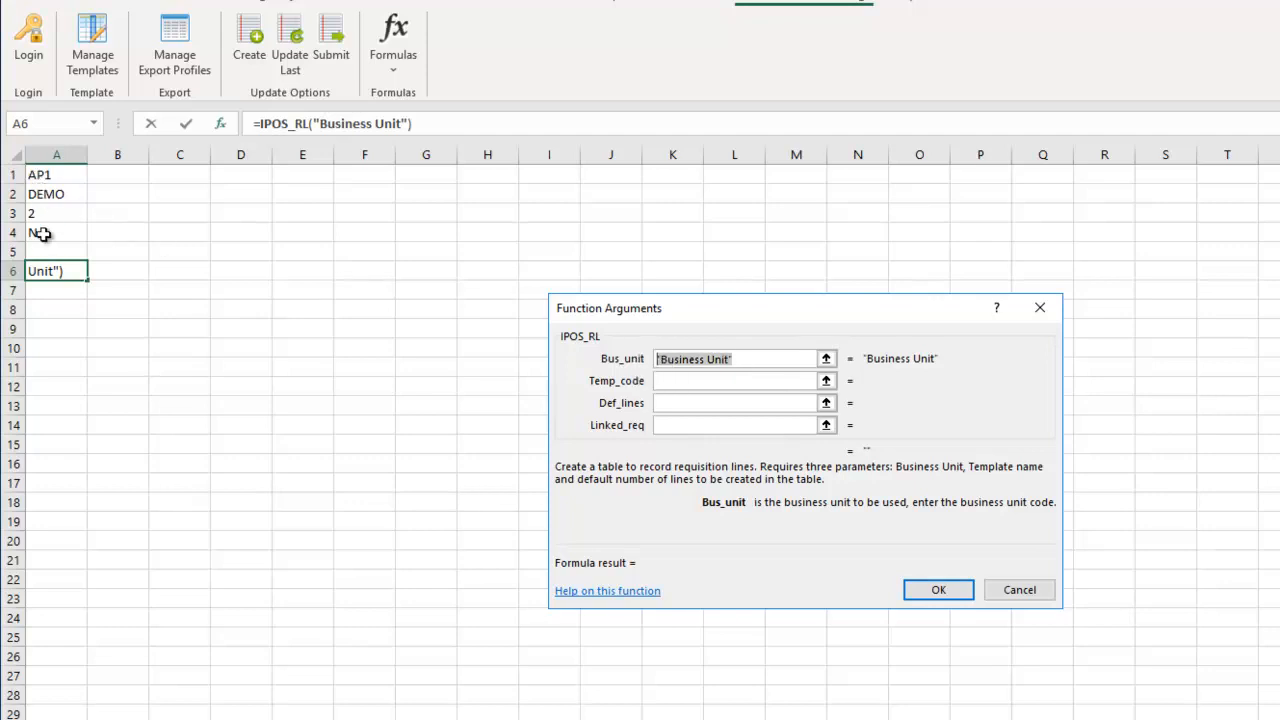
- Point the business unit, template, default lines and linked arguments at A1–A4, then confirm
left_click(37, 174)
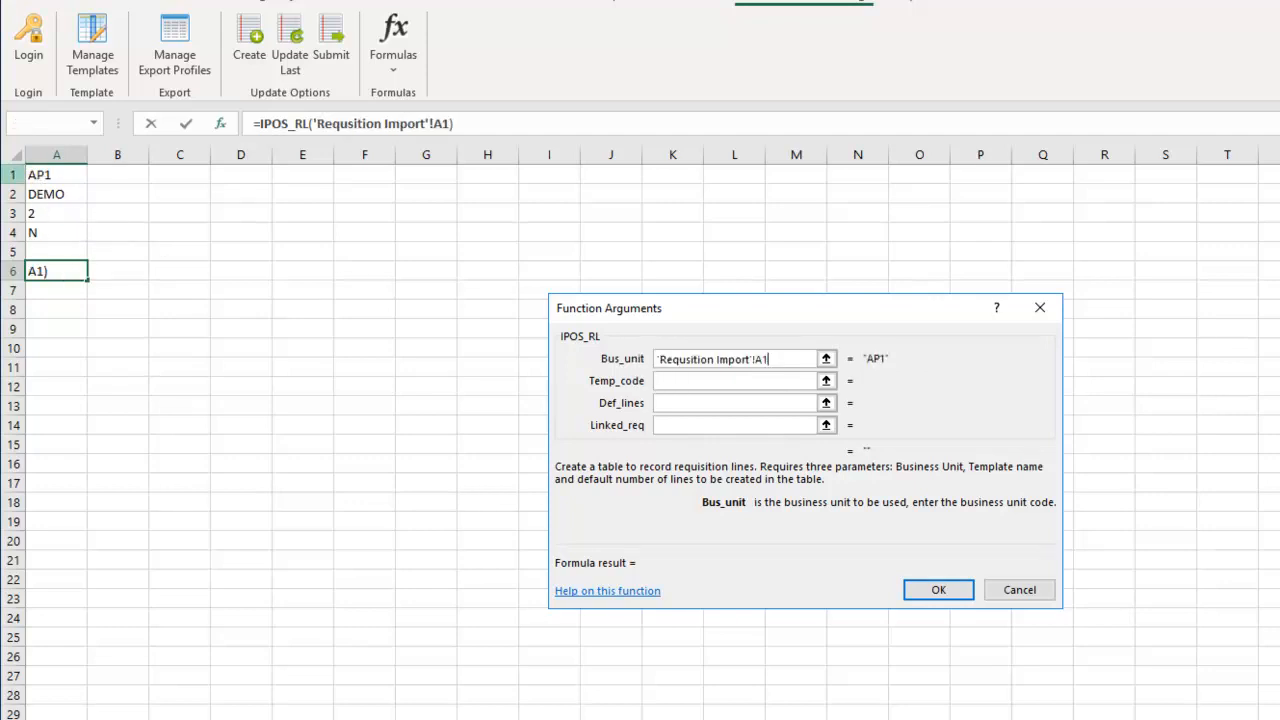
left_click(675, 380)
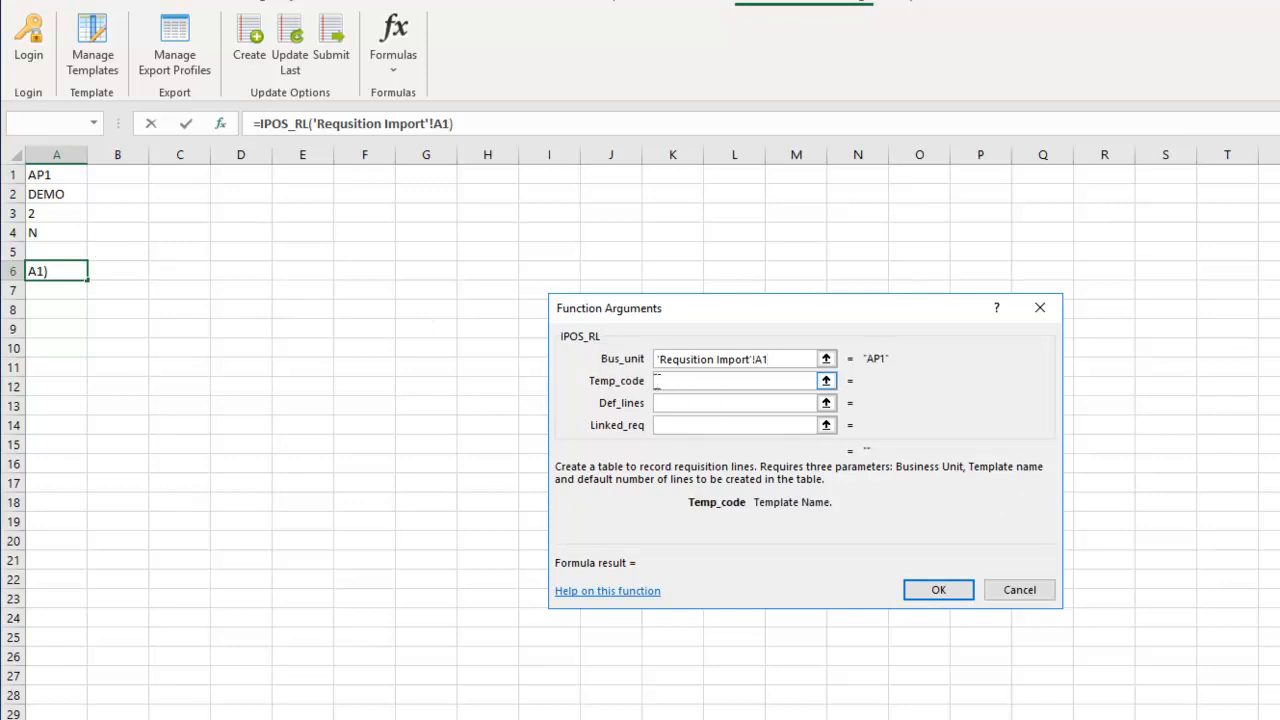
left_click(67, 194)
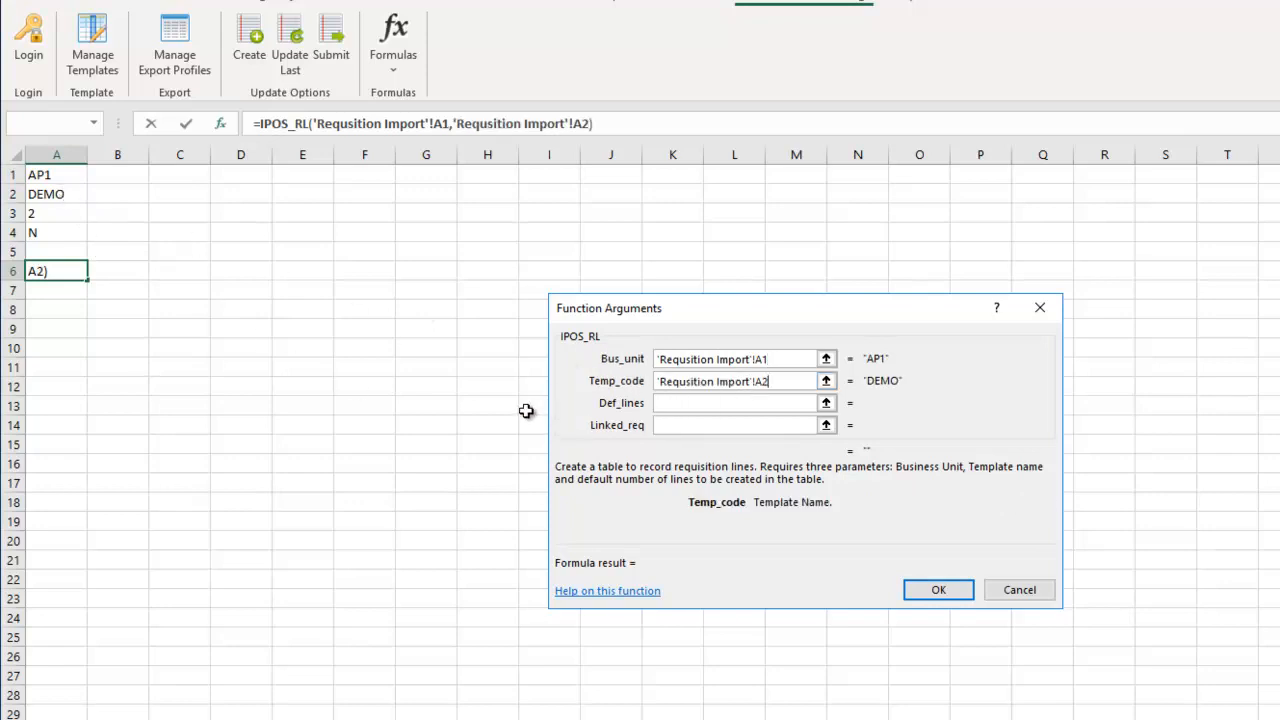
left_click(676, 403)
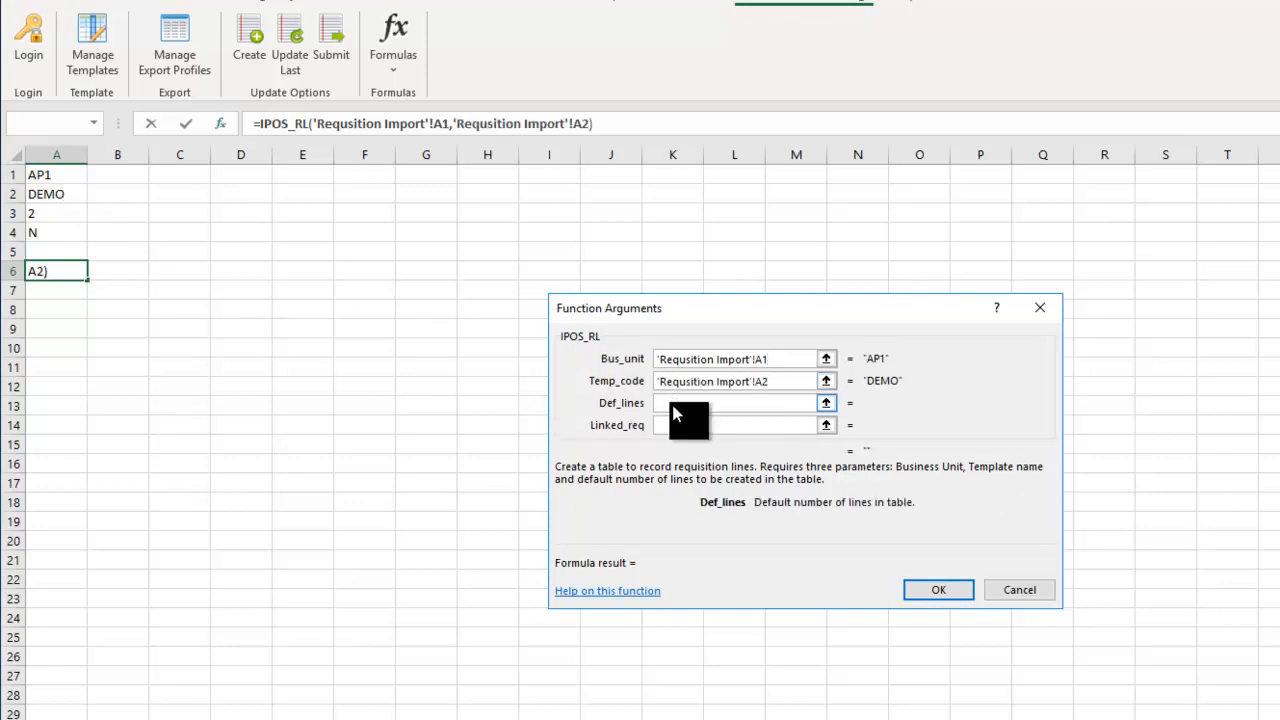
left_click(55, 215)
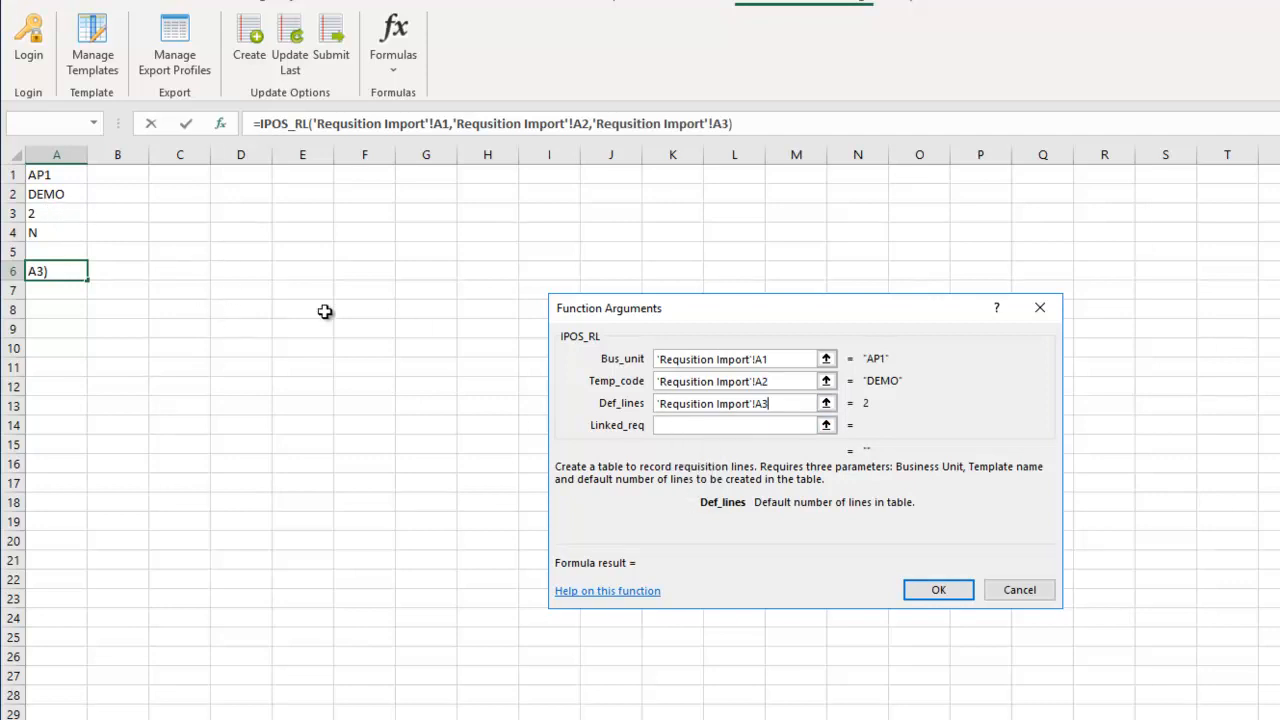
left_click(676, 425)
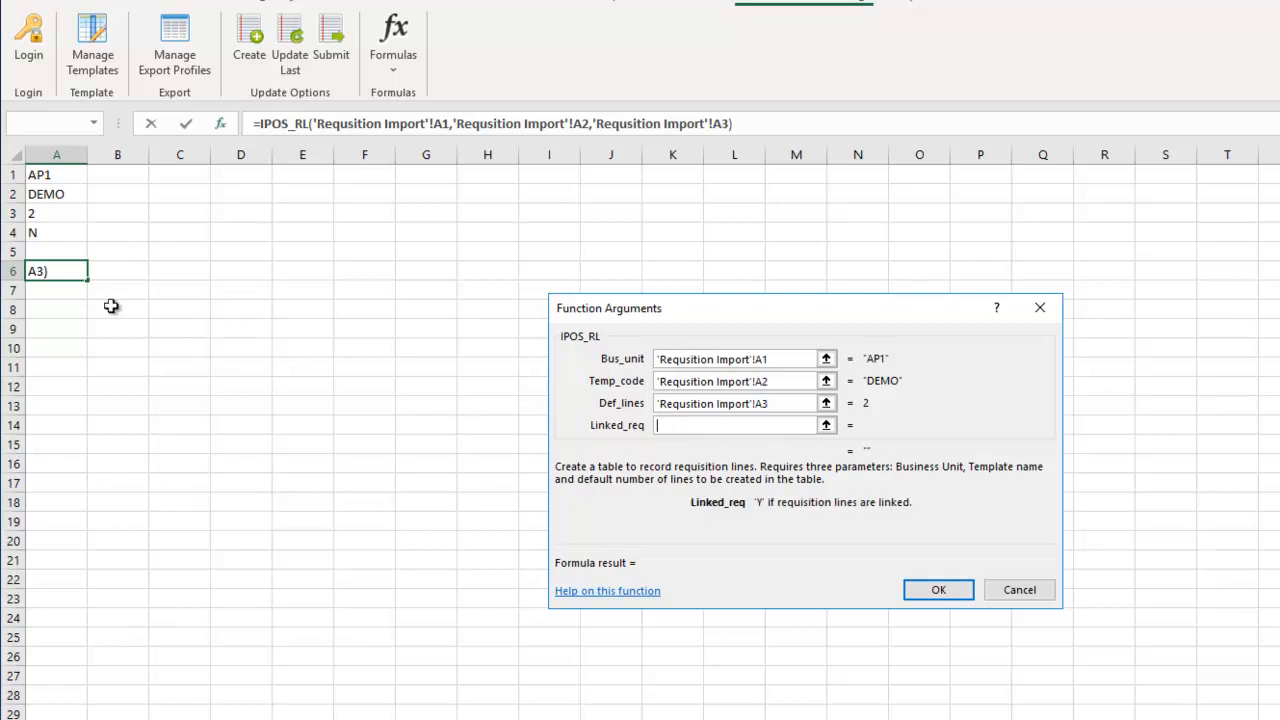
left_click(38, 233)
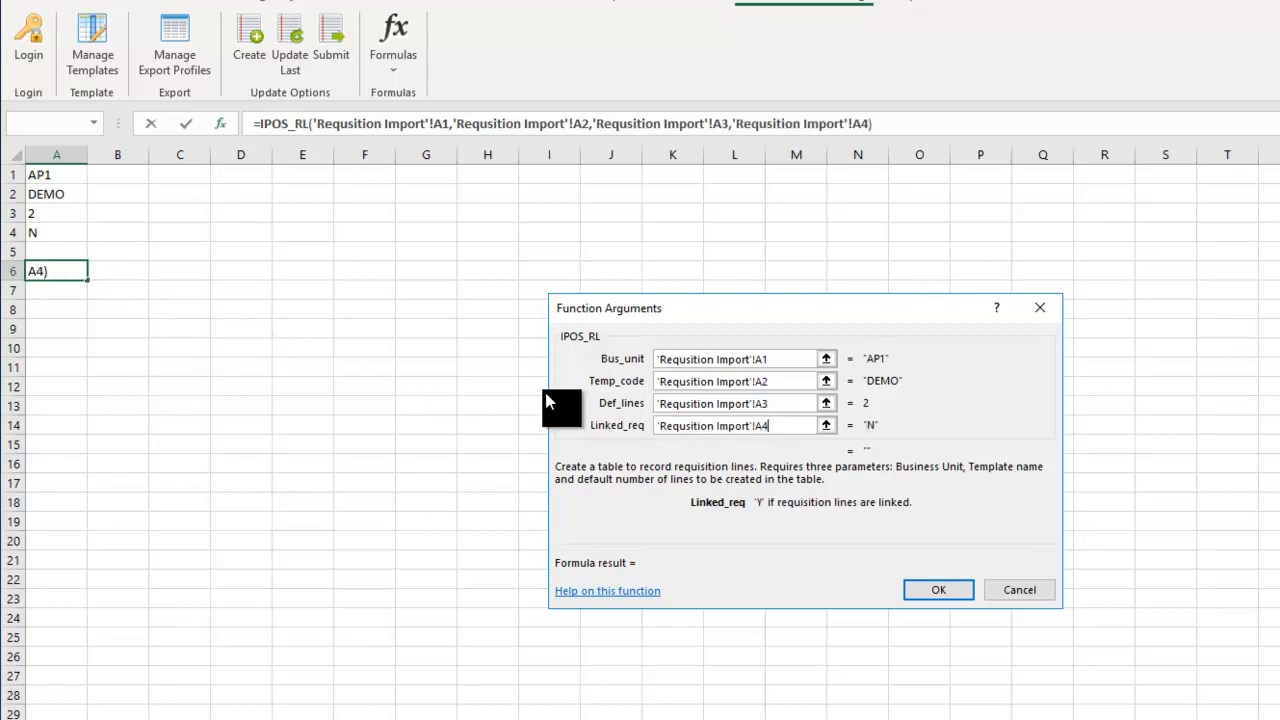
left_click(941, 598)
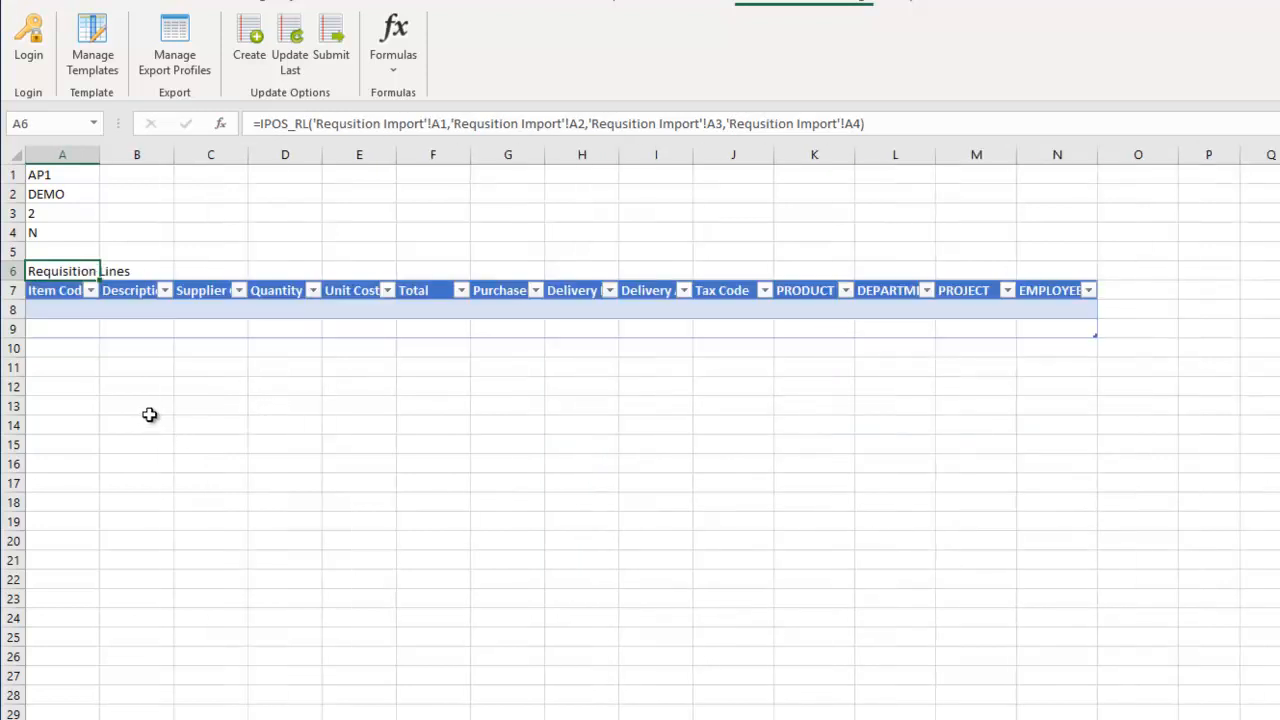
- Drag the column borders to widen columns A and B of the Requisition Lines table
left_click_drag(100, 153, 1124, 180)
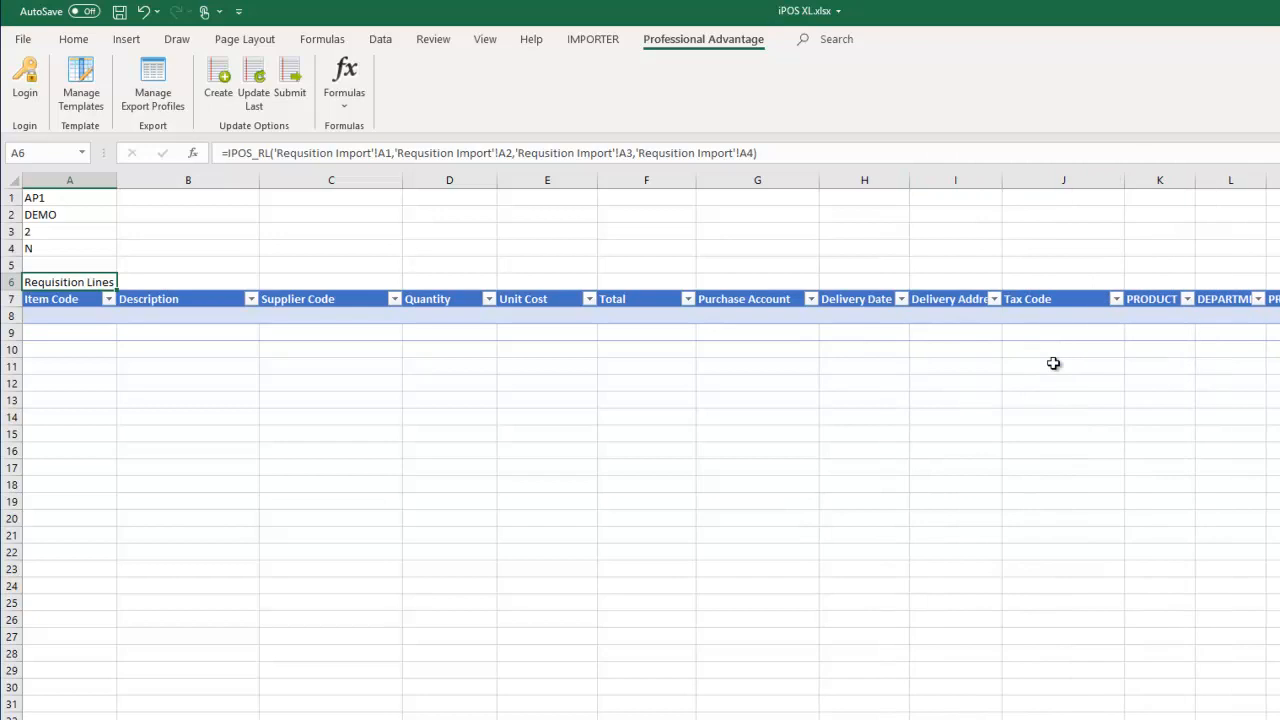
- Widen column J, then enter item code 59878 on the first requisition line
left_click(752, 428)
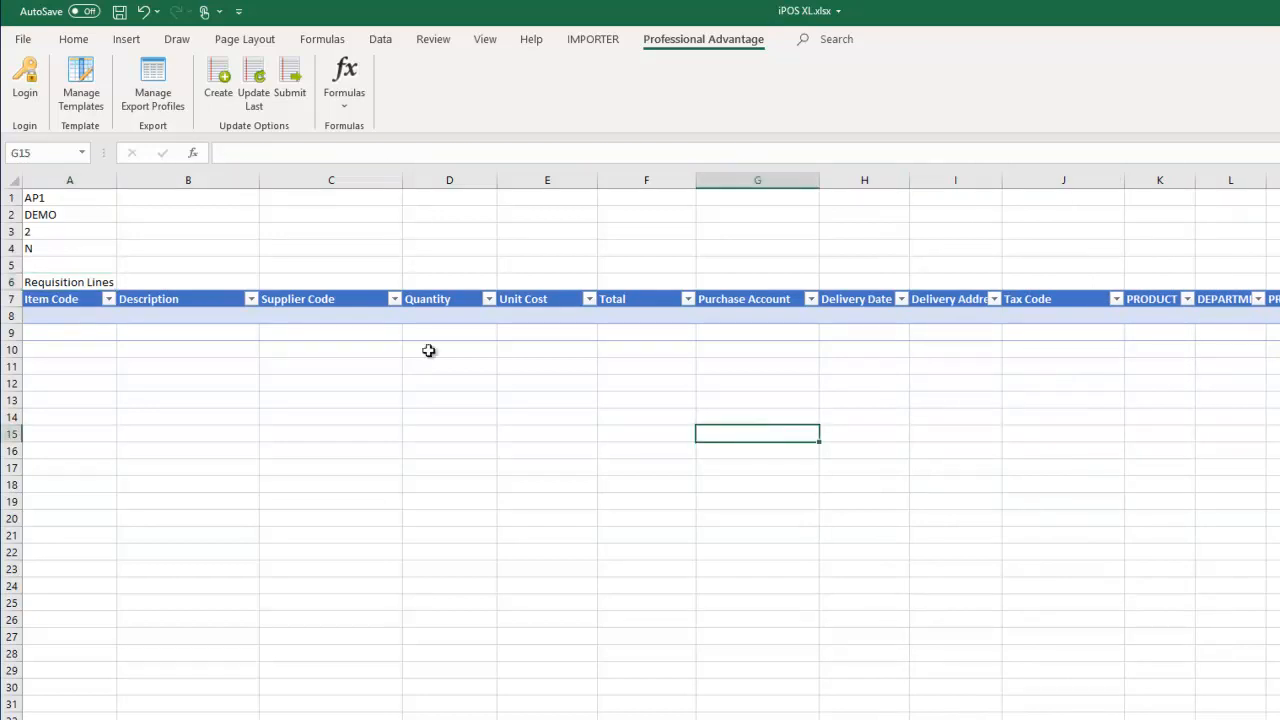
left_click(64, 313)
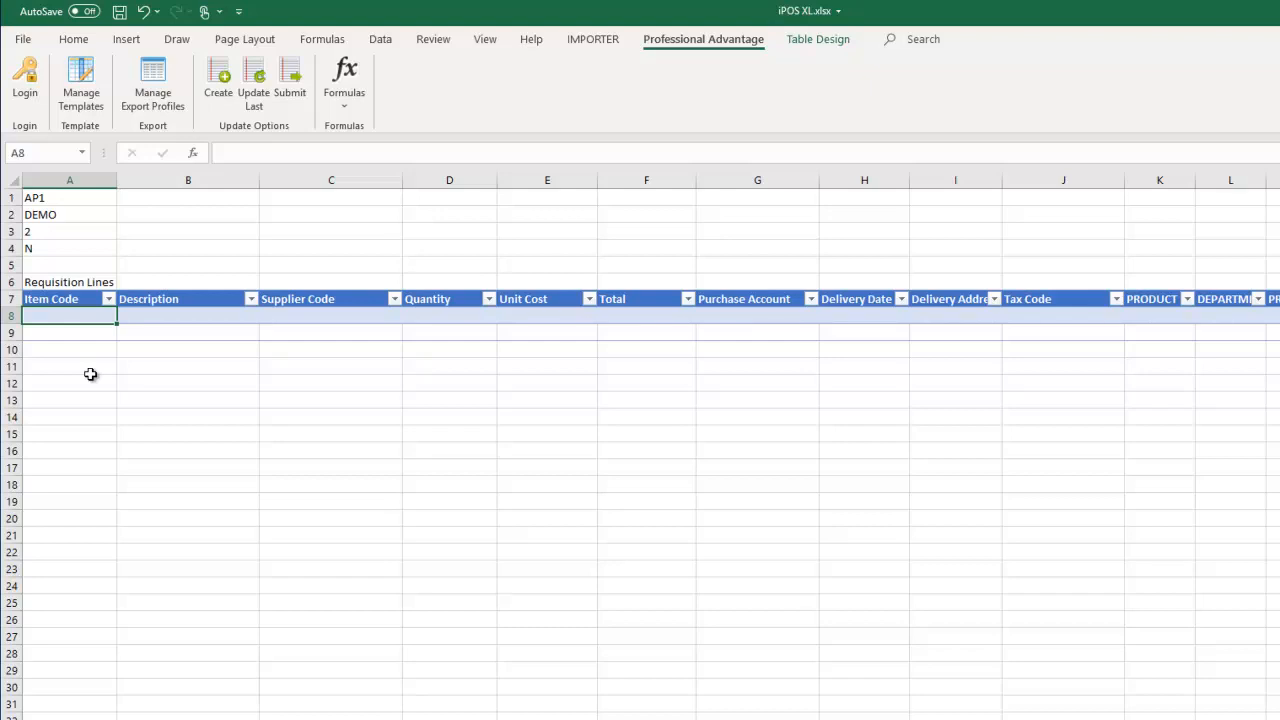
type("59878")
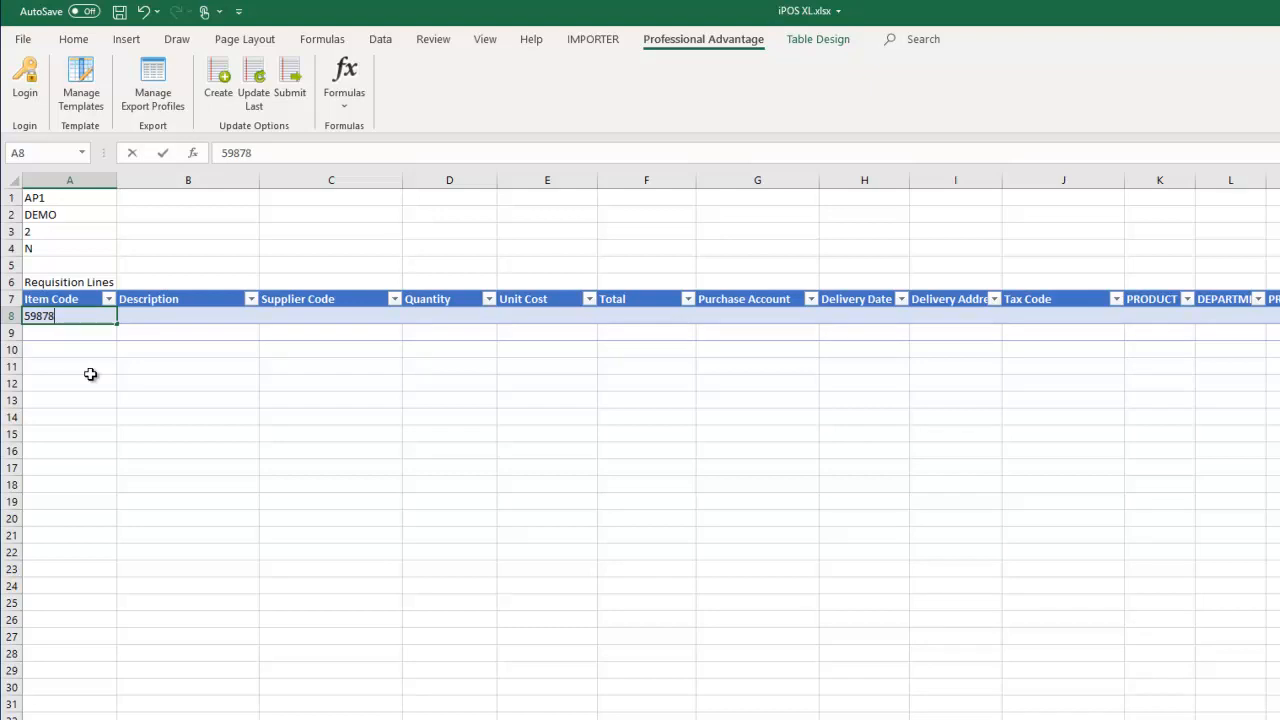
left_click(189, 347)
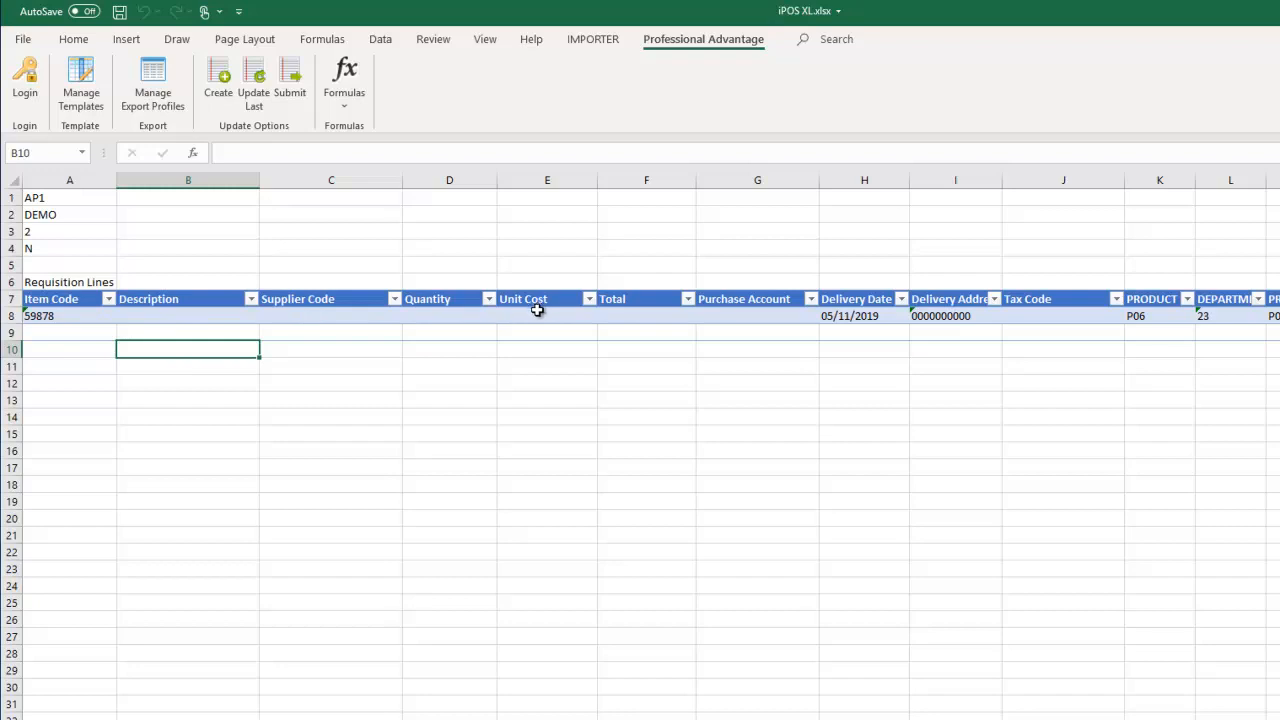
- Replace the first line's item code with 4000, filling APPLIANCE SERVICING from supplier 71001
left_click(64, 318)
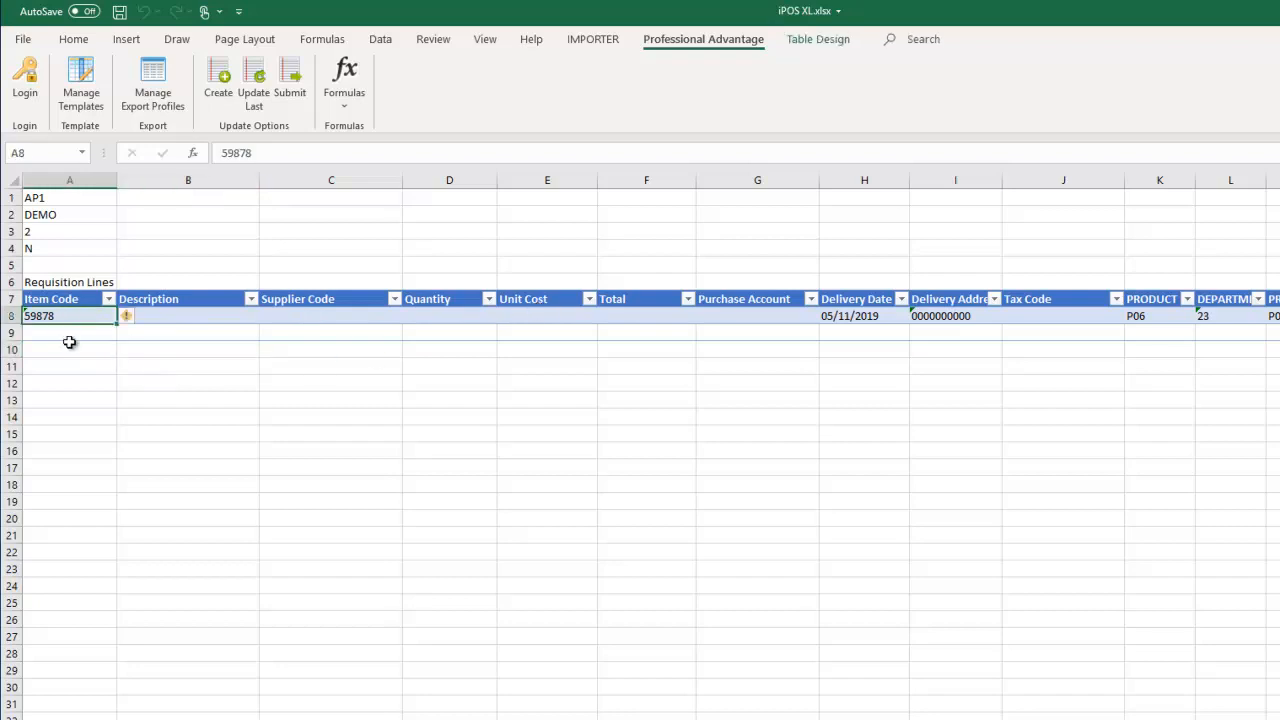
type("4")
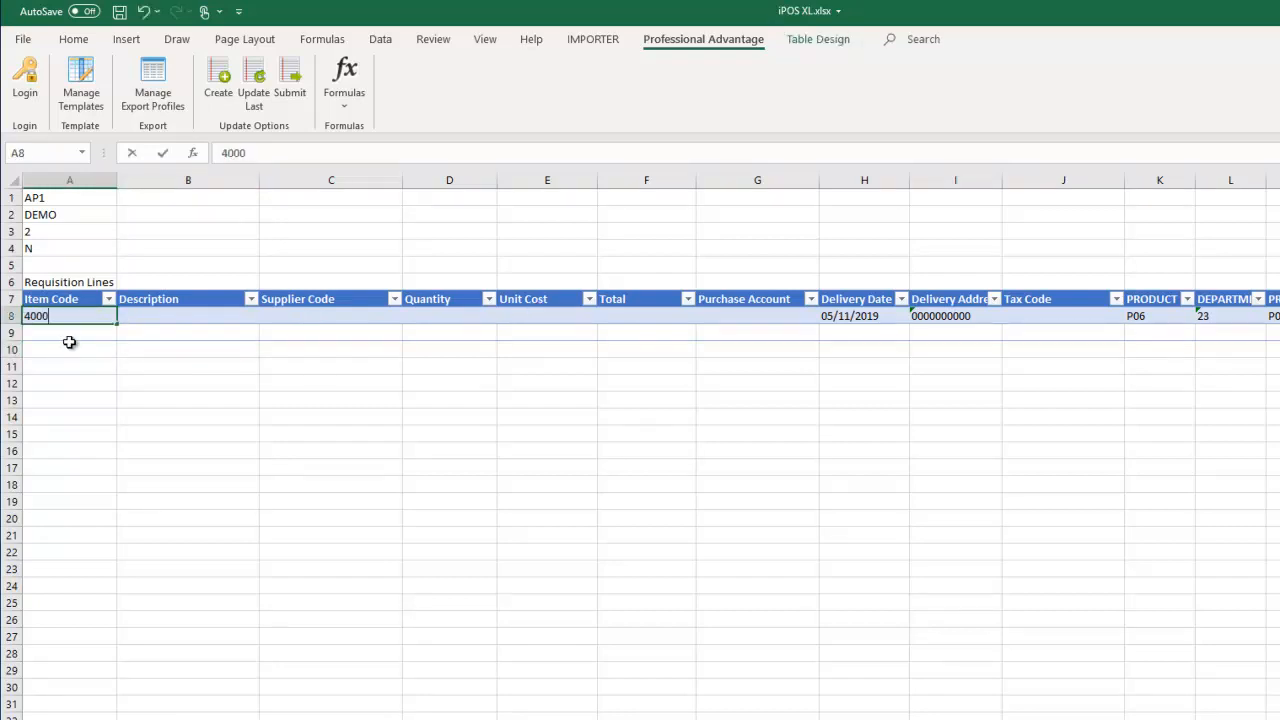
type("000")
left_click(170, 351)
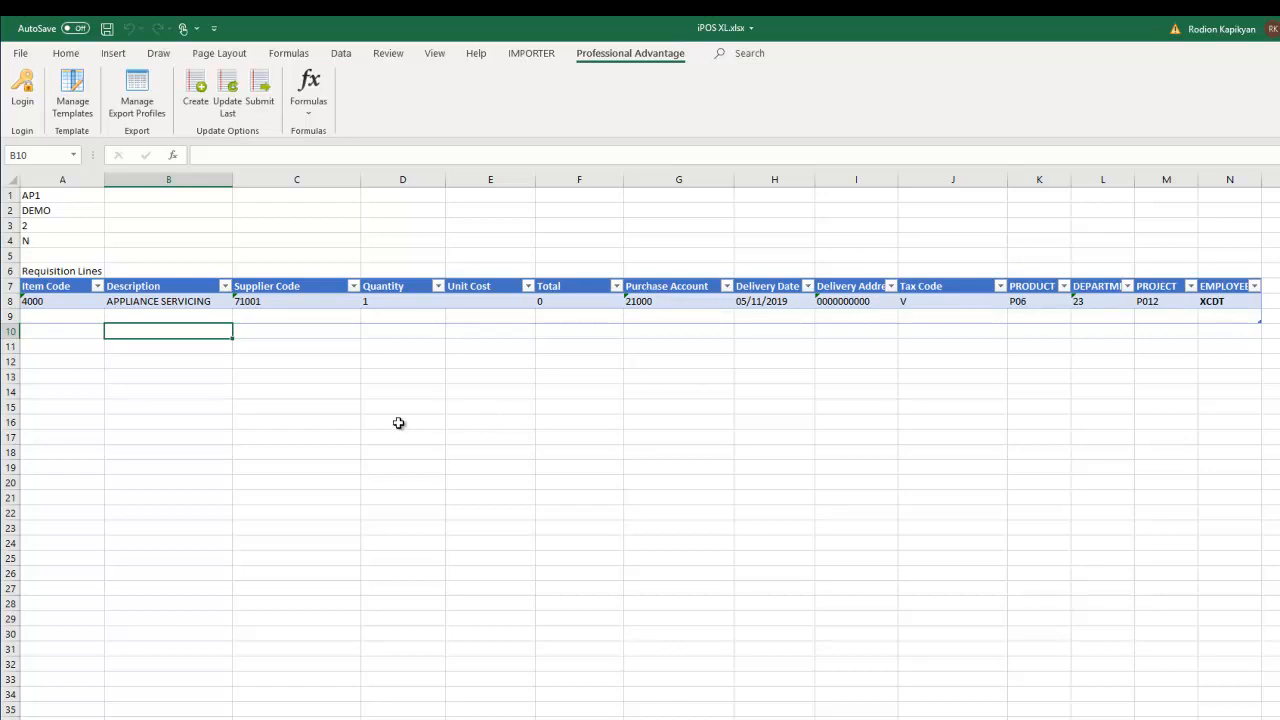
left_click(312, 381)
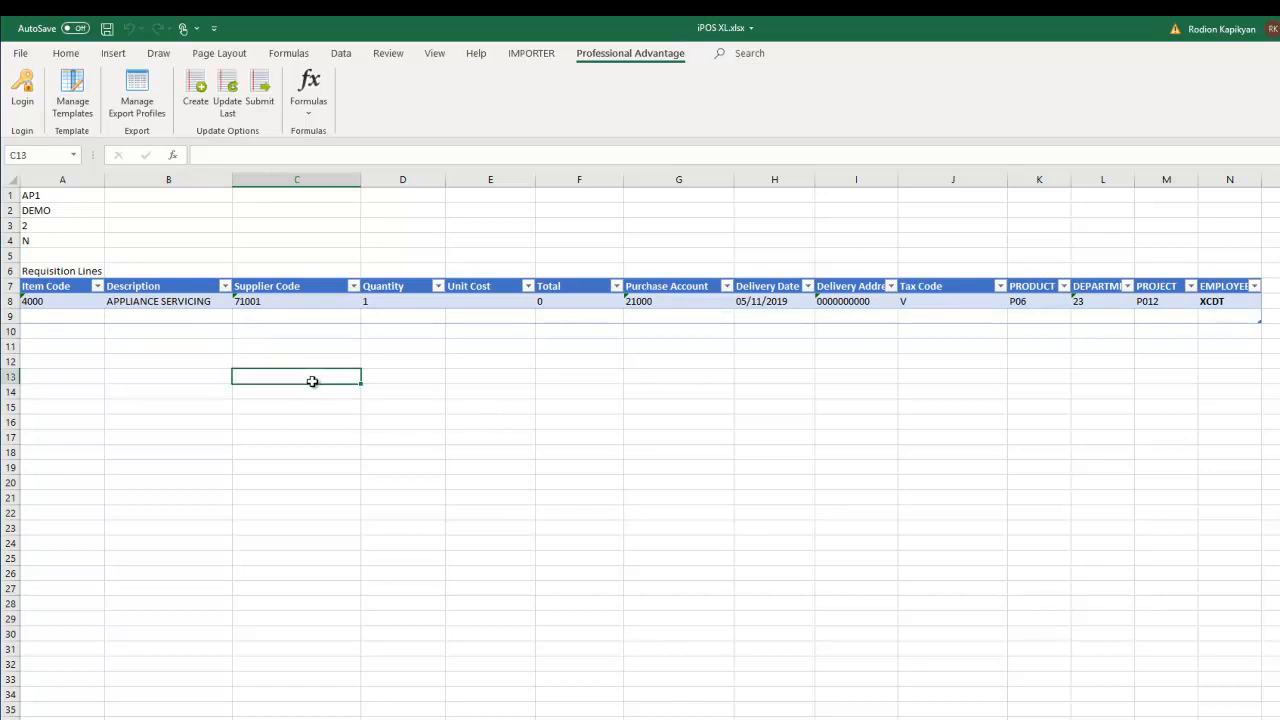
- Add a second requisition line with item code 4000
left_click(44, 315)
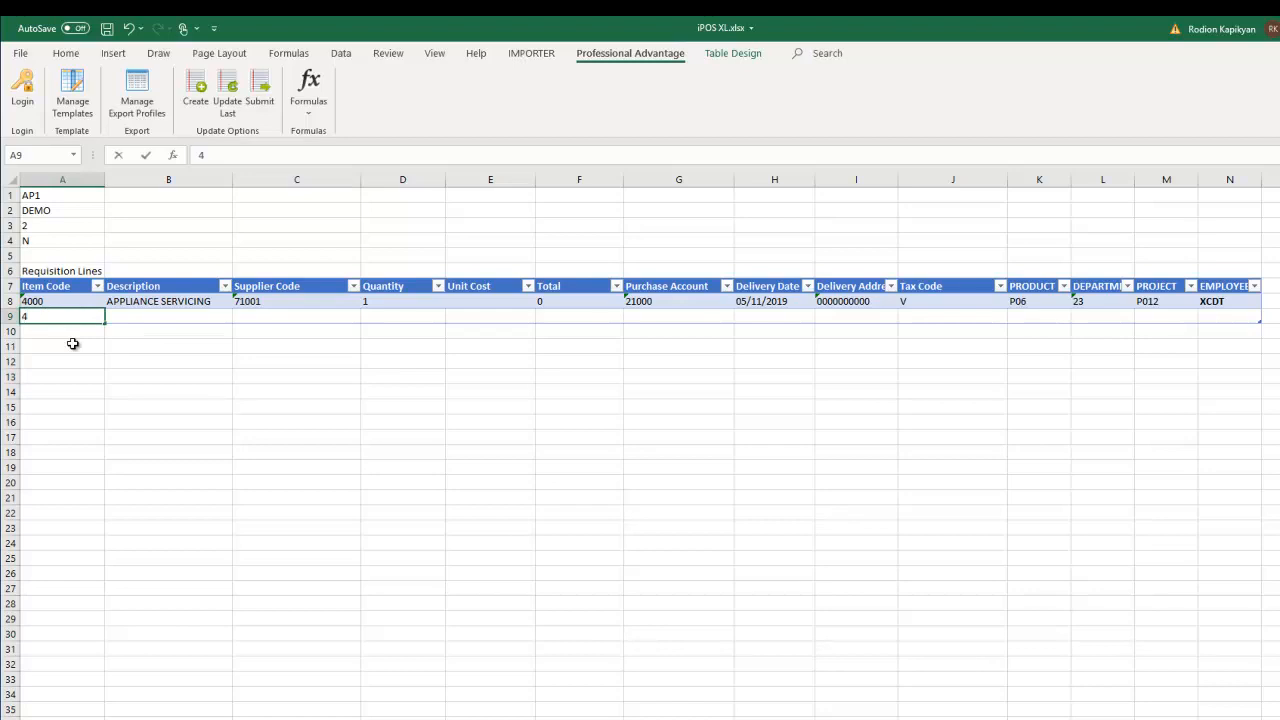
type("4000")
left_click(172, 350)
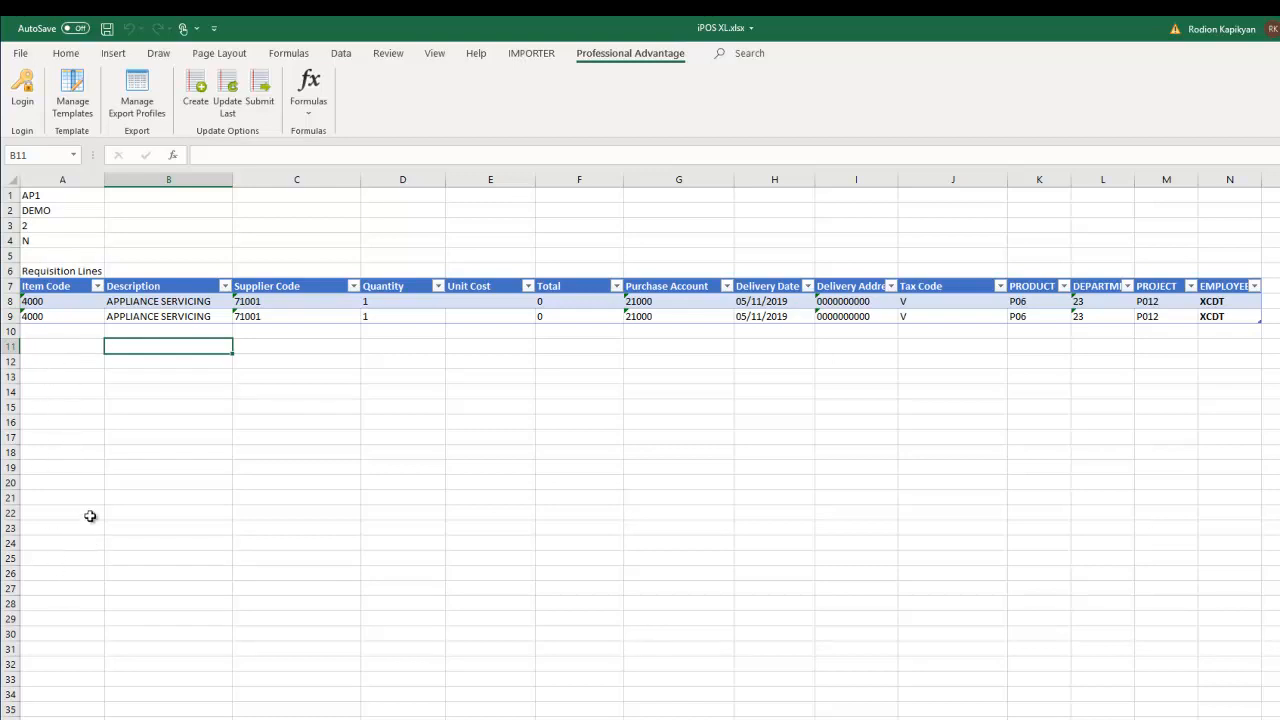
- Enter unit costs 8787 and 676 on the two lines, giving totals 10544.4 and 811.2
left_click(465, 301)
type("8787")
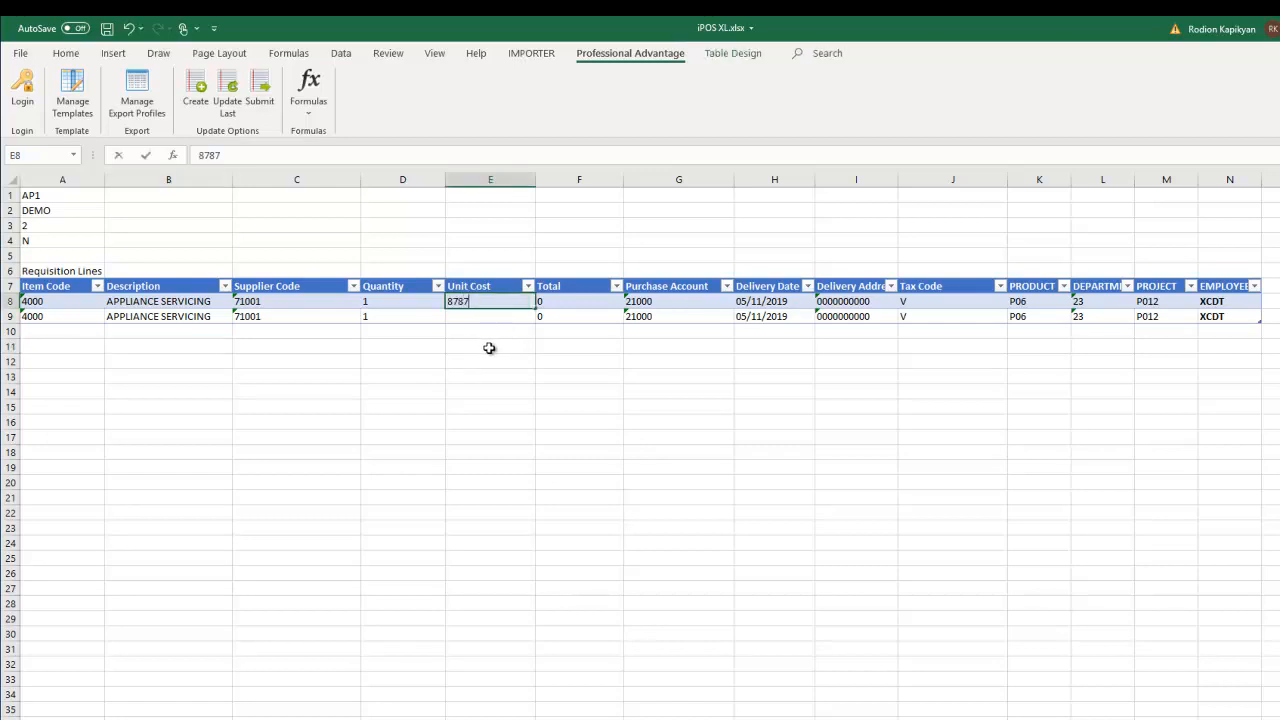
left_click(489, 347)
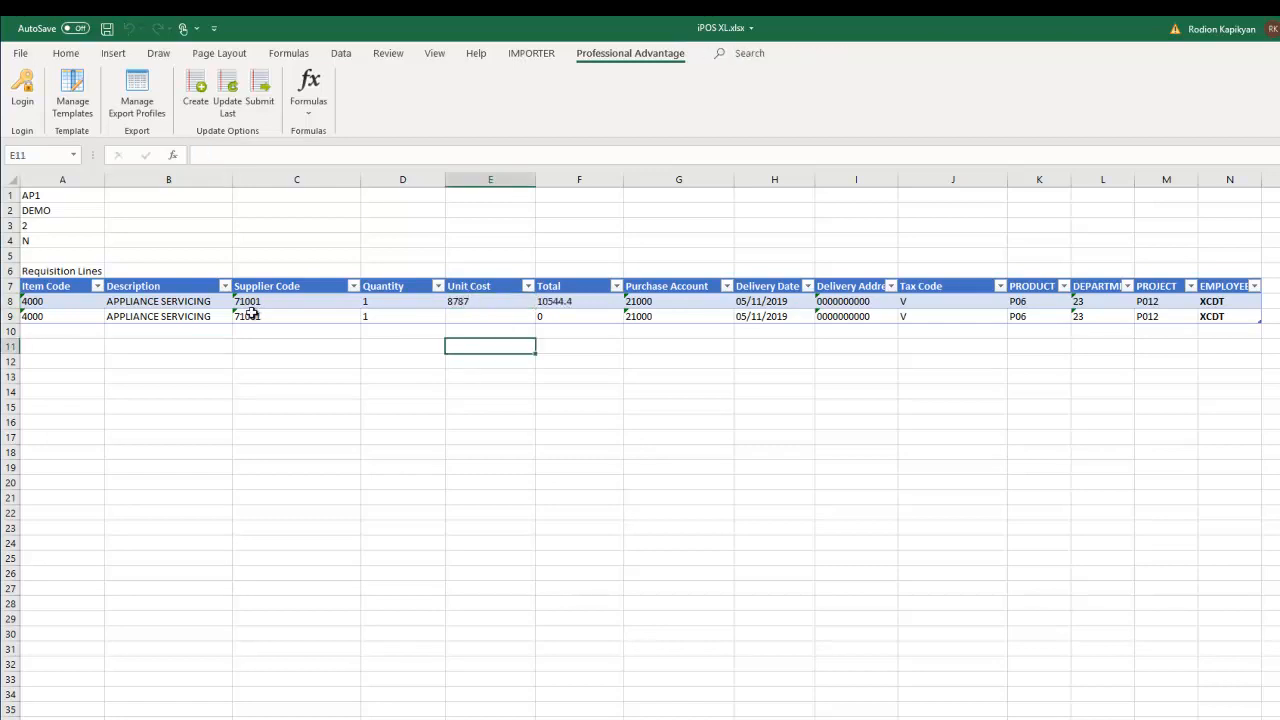
left_click(477, 315)
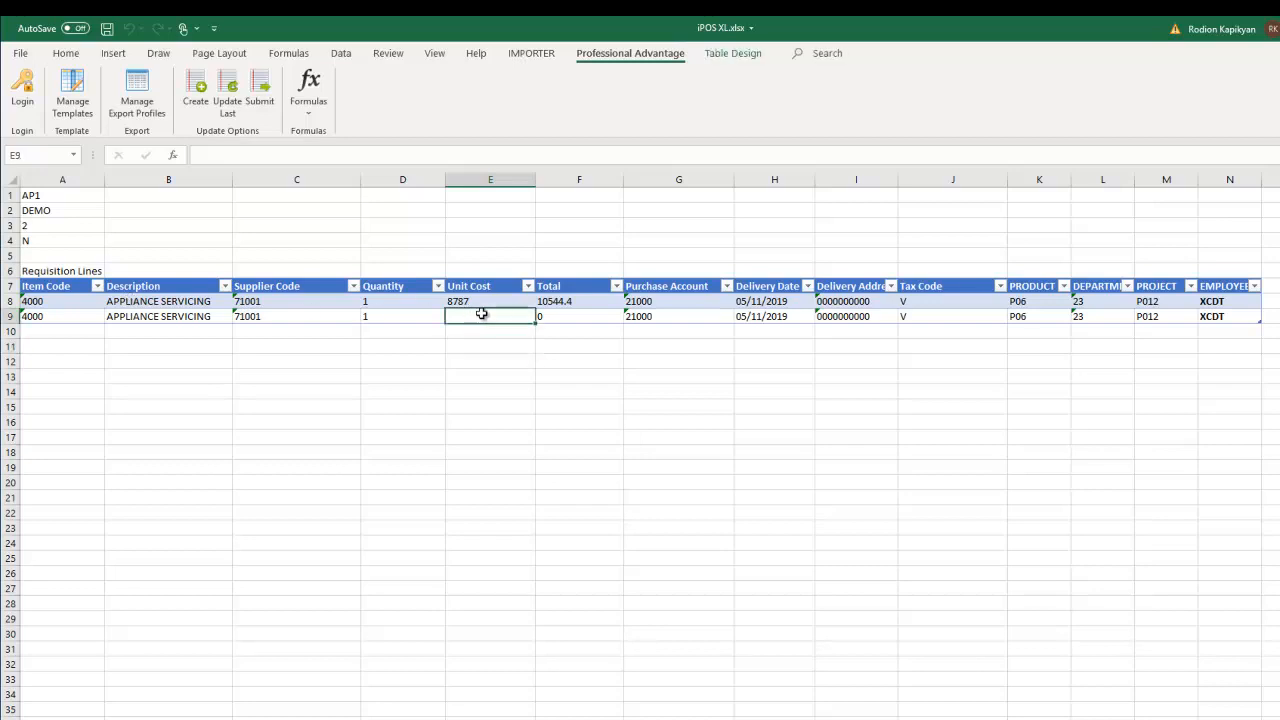
type("676")
left_click(506, 372)
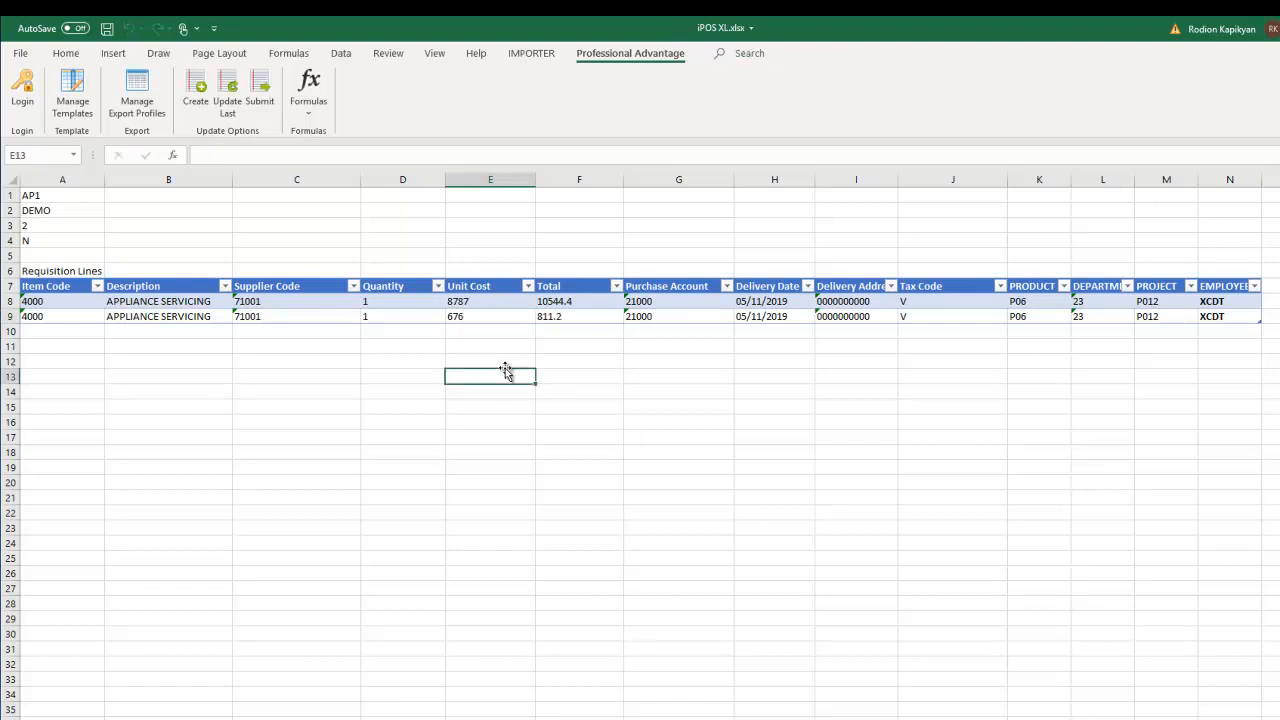
left_click(596, 362)
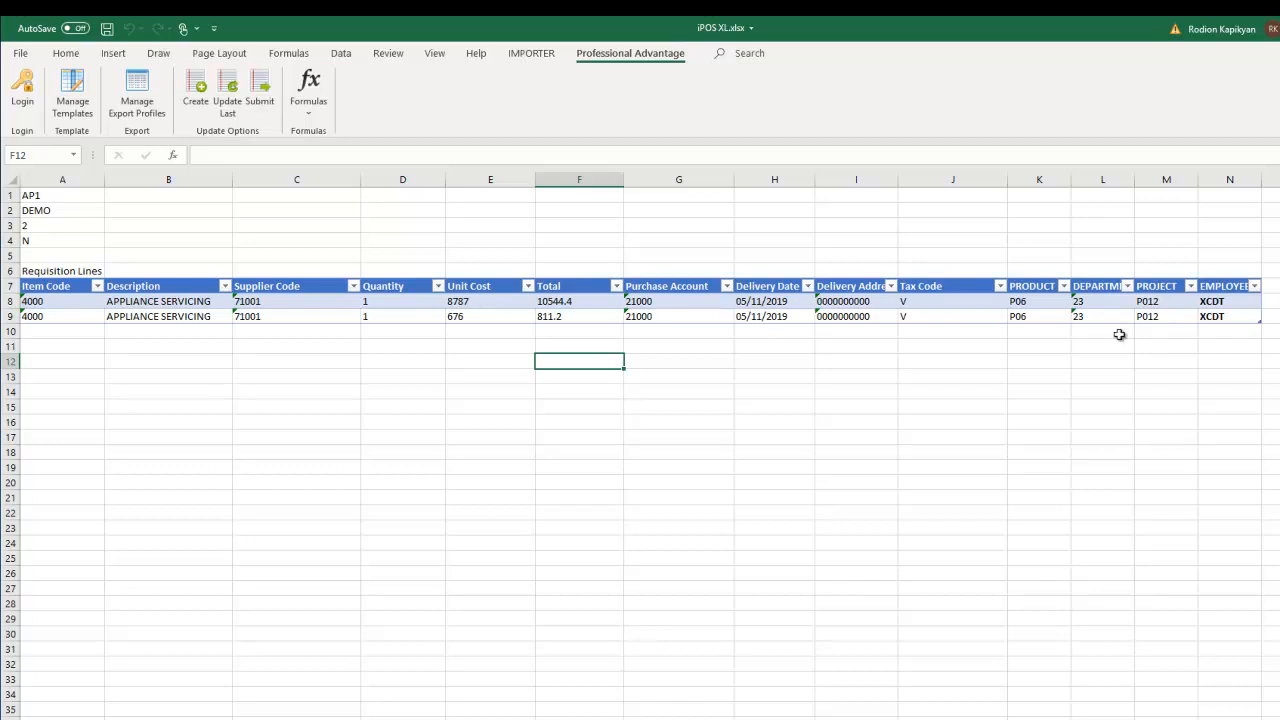
left_click(311, 418)
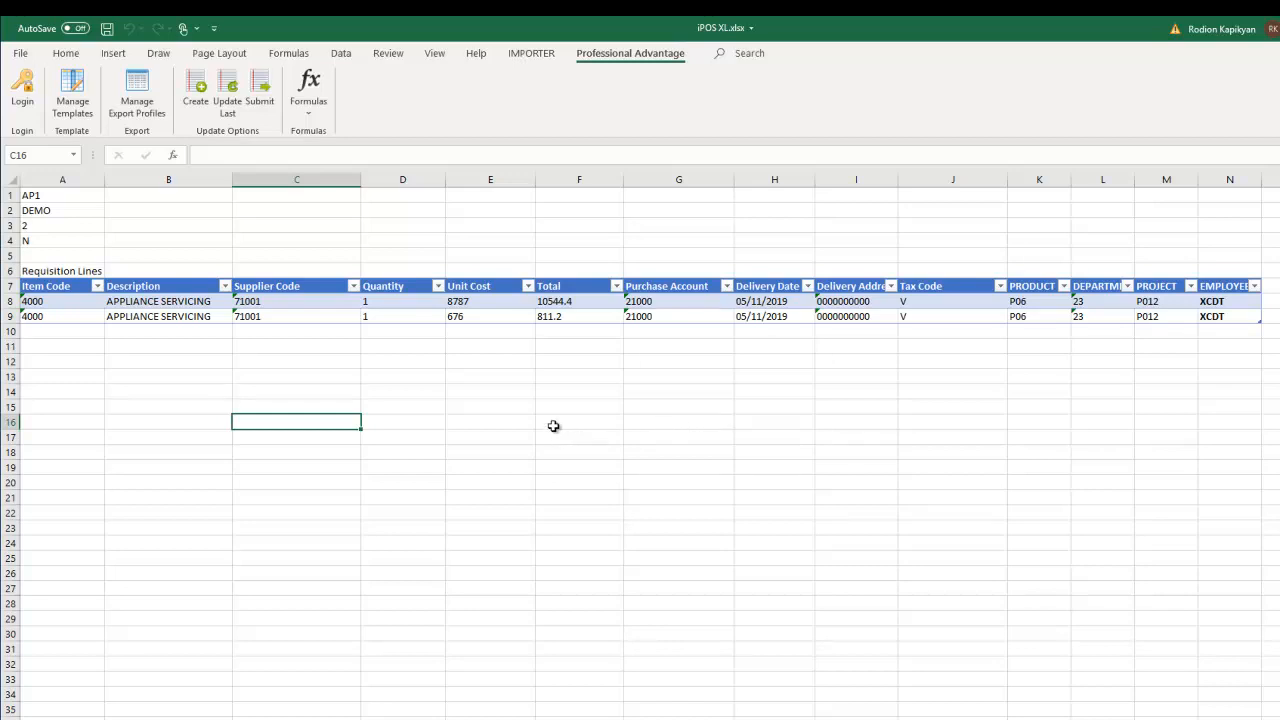
left_click(280, 350)
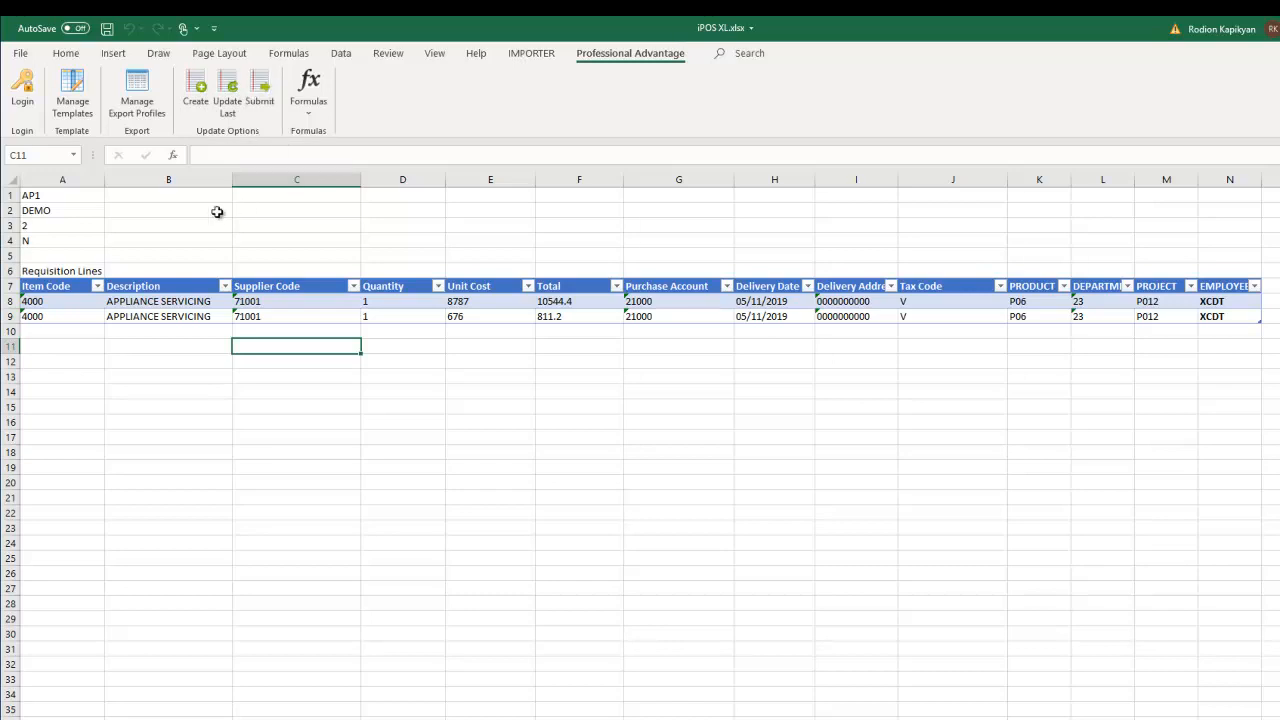
- Create requisition 36 from the two entered lines and dismiss the confirmation message
left_click(194, 89)
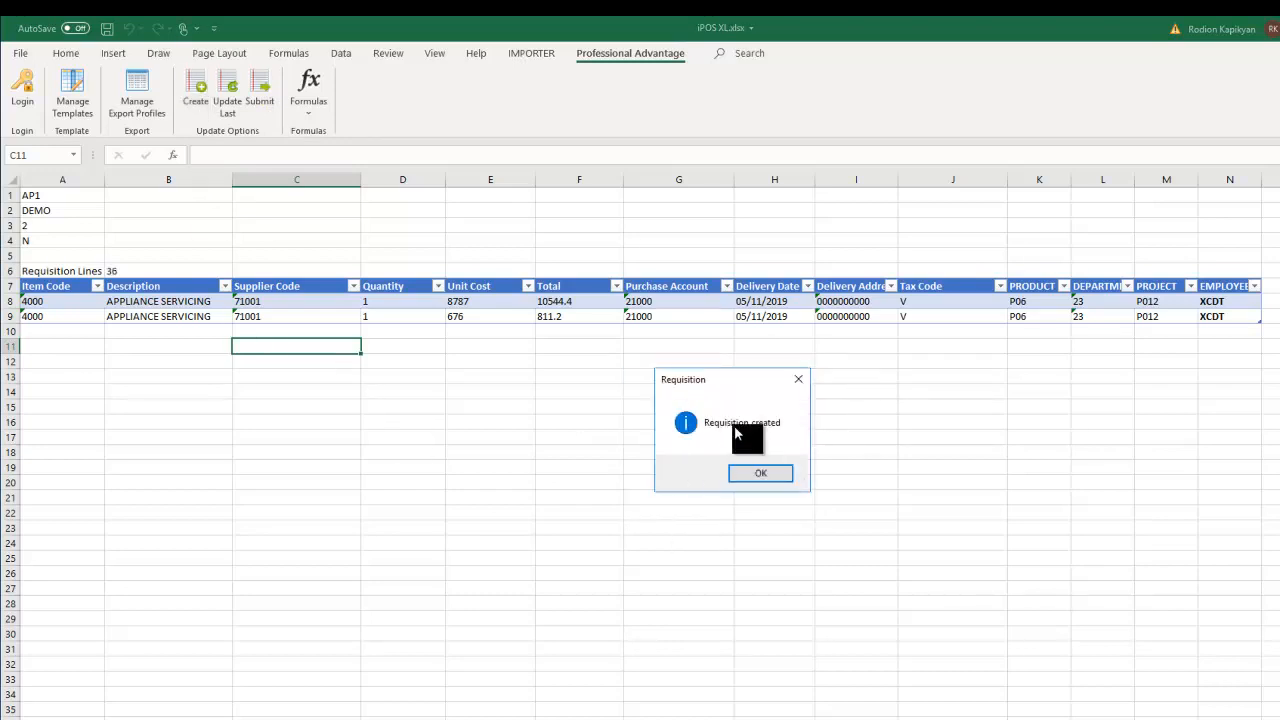
left_click(762, 474)
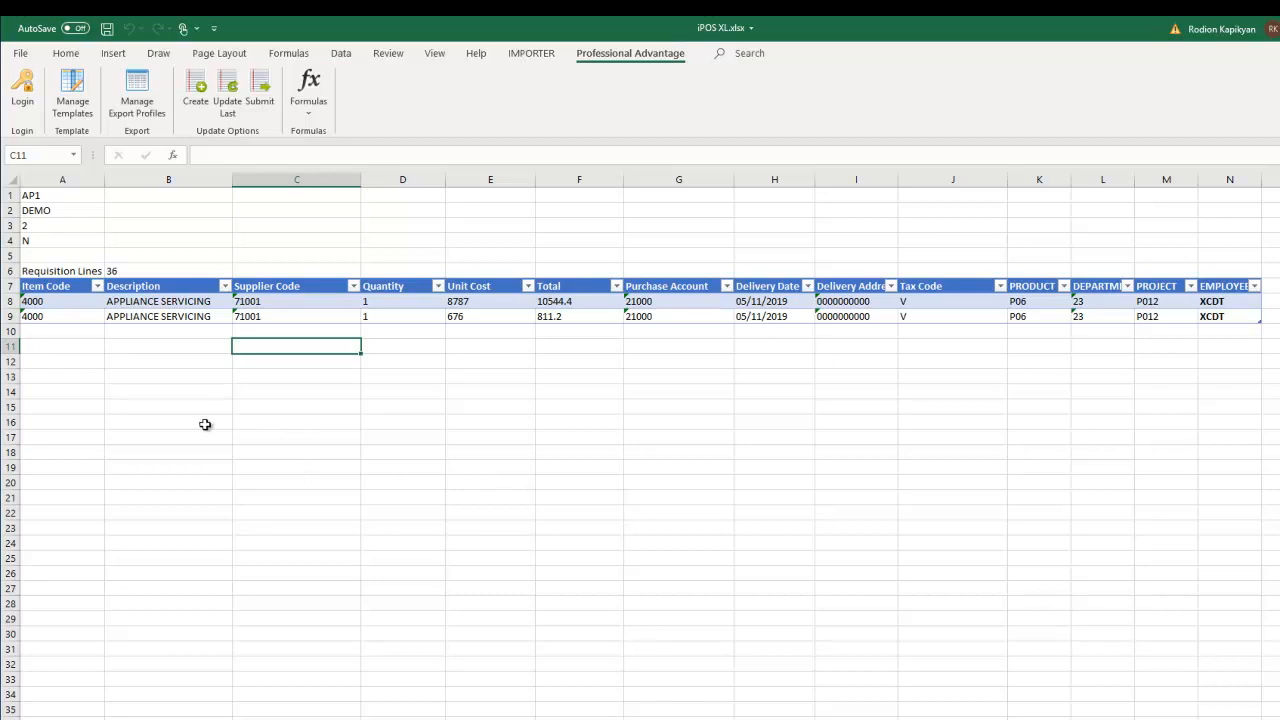
left_click(168, 390)
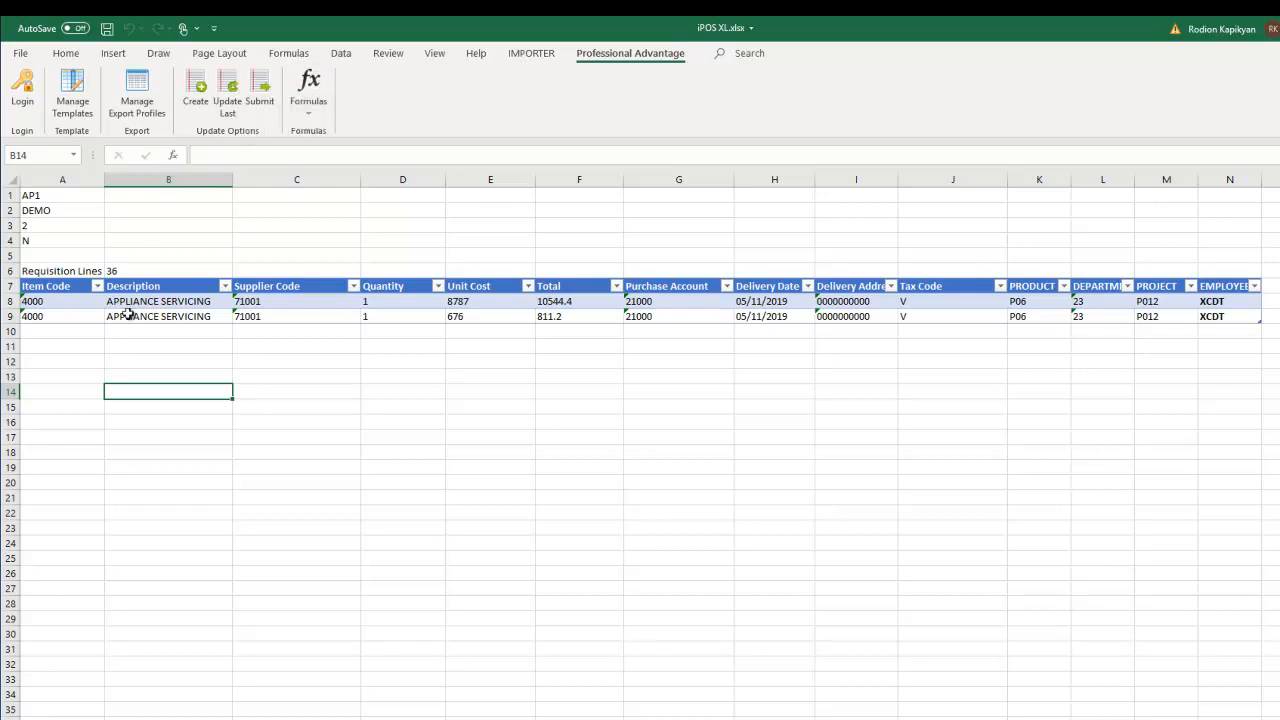
- Insert an IPOS_SUPP supplier list in A12 using A1's business unit, widening column B
left_click(42, 364)
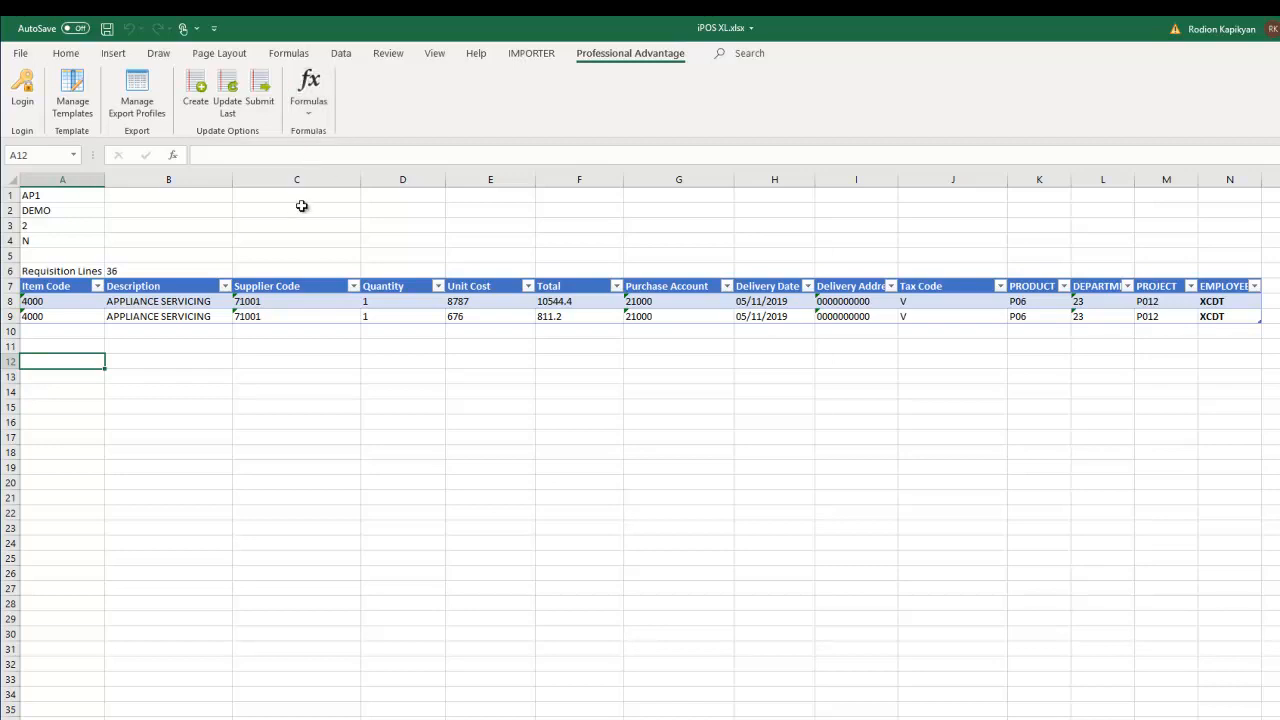
left_click(308, 100)
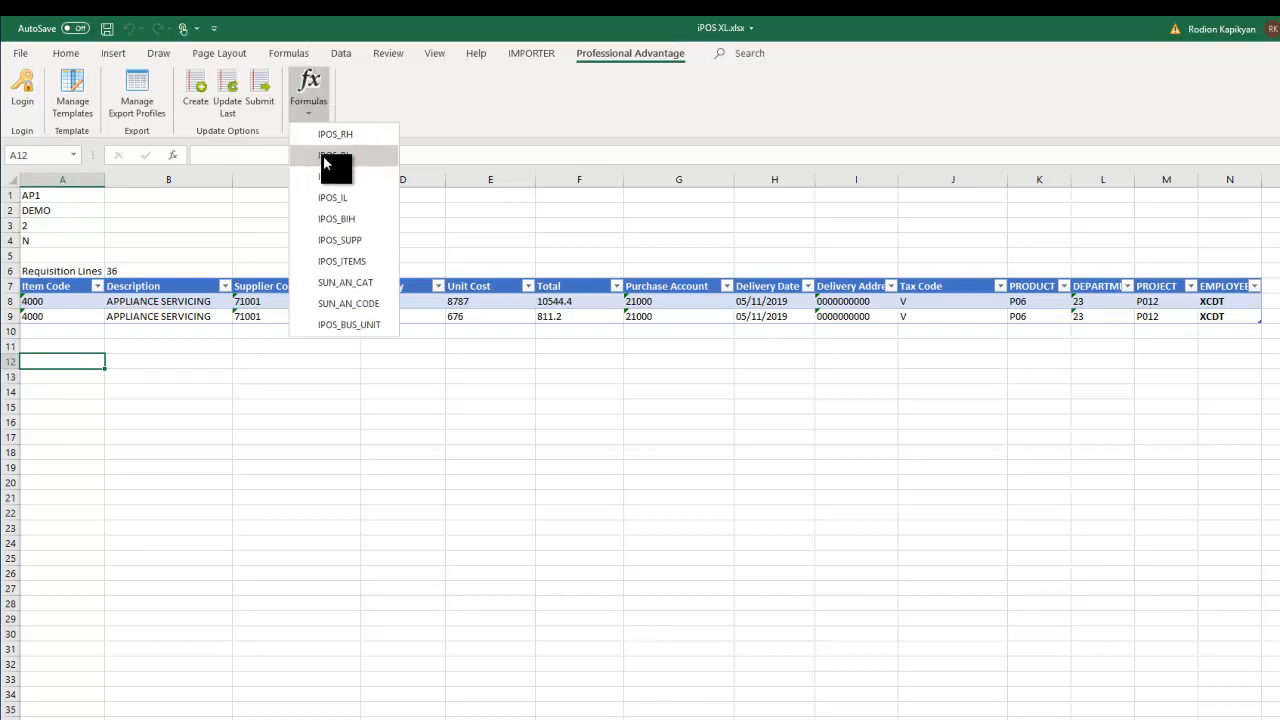
left_click(330, 242)
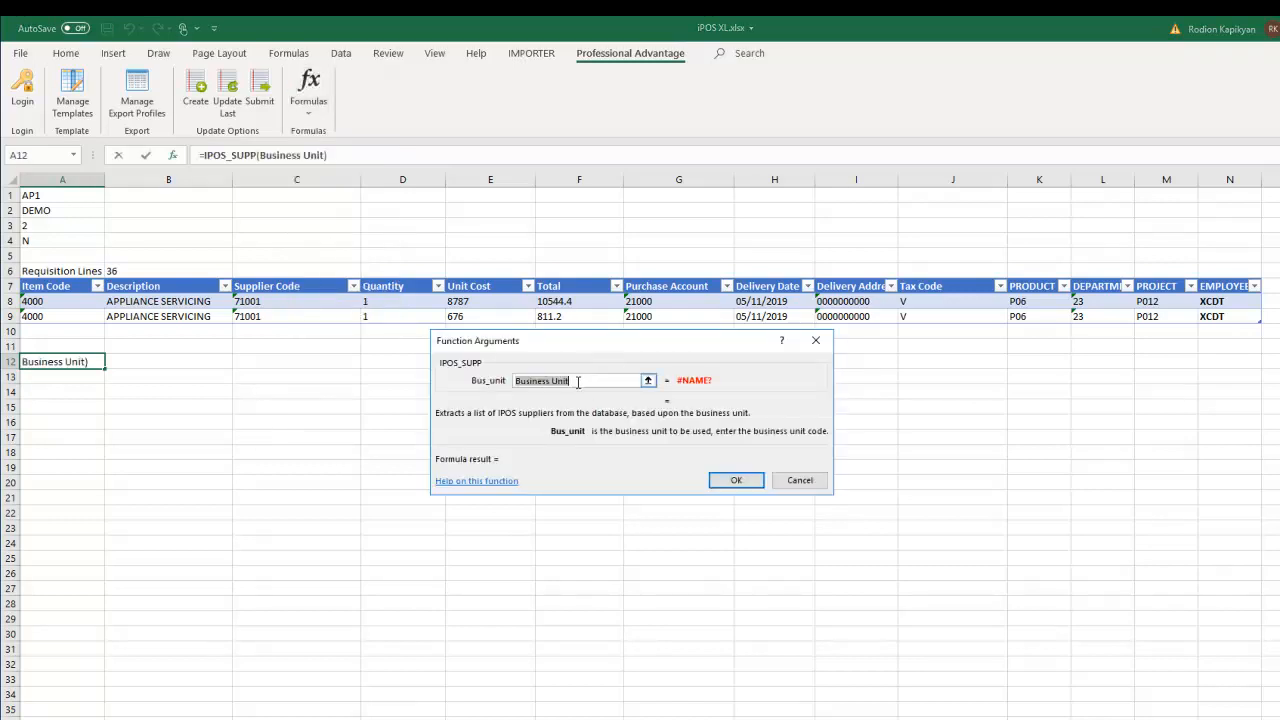
left_click(60, 197)
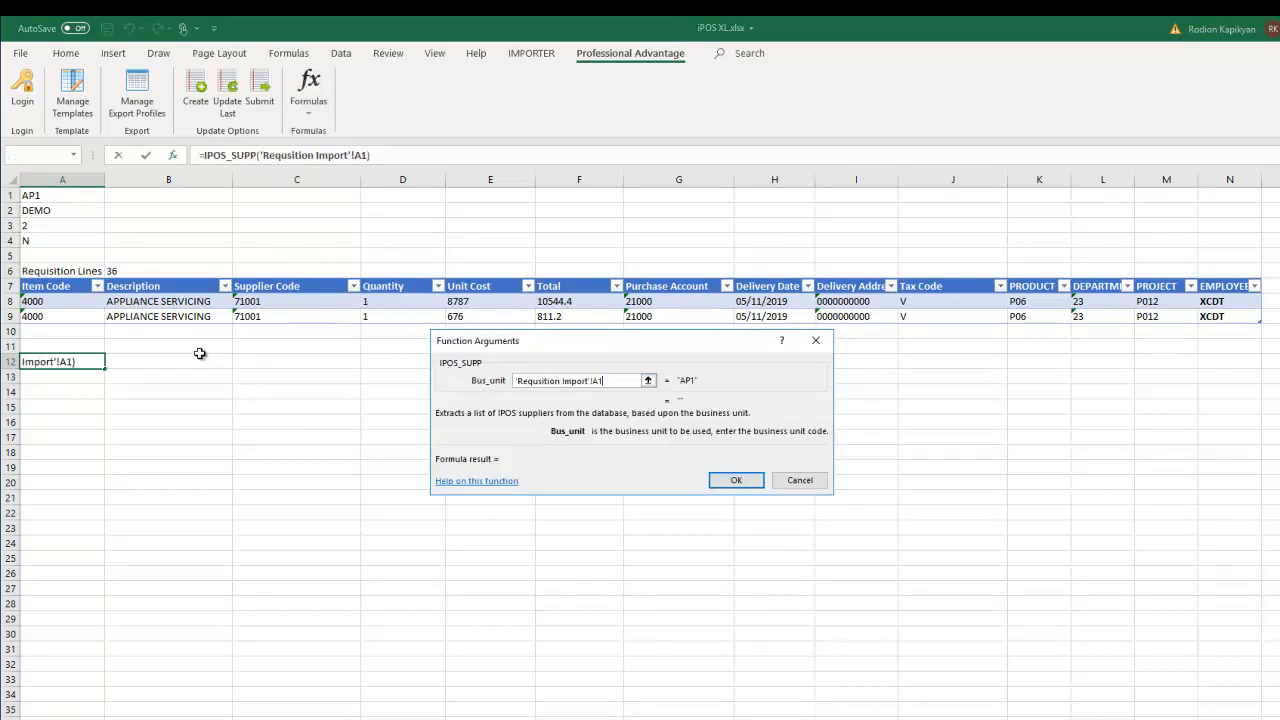
left_click(726, 481)
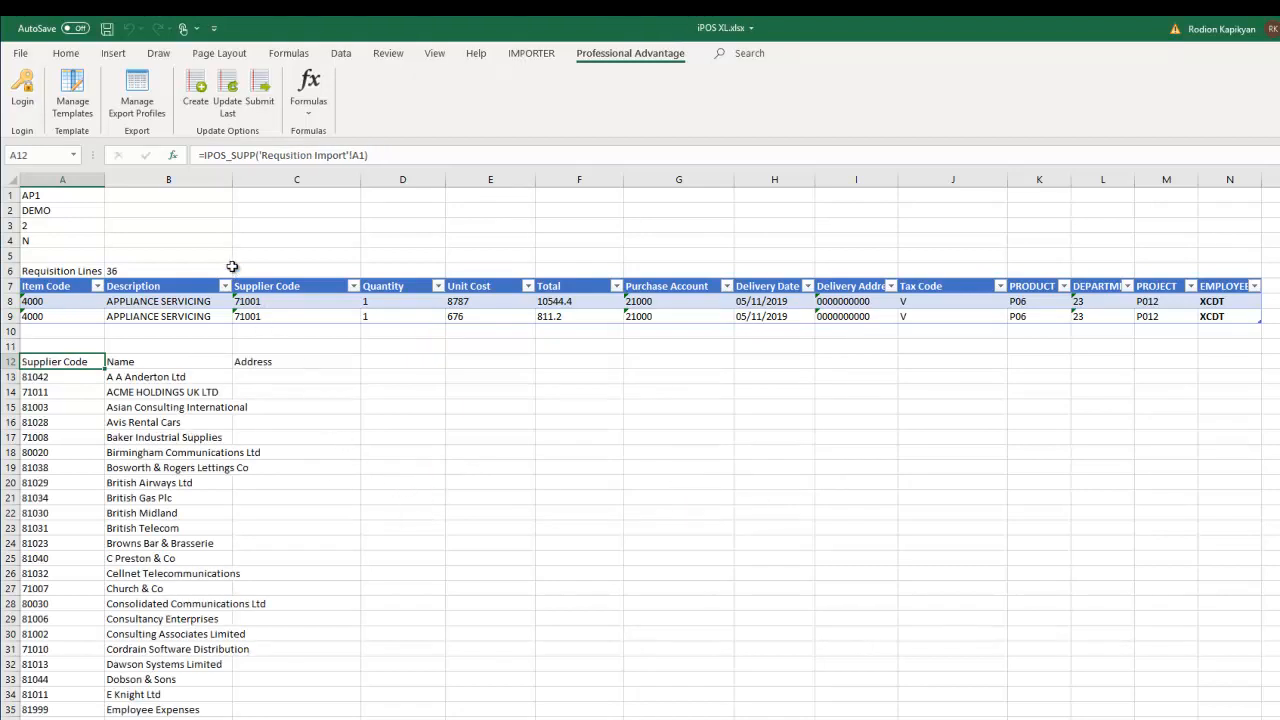
left_click_drag(232, 179, 276, 209)
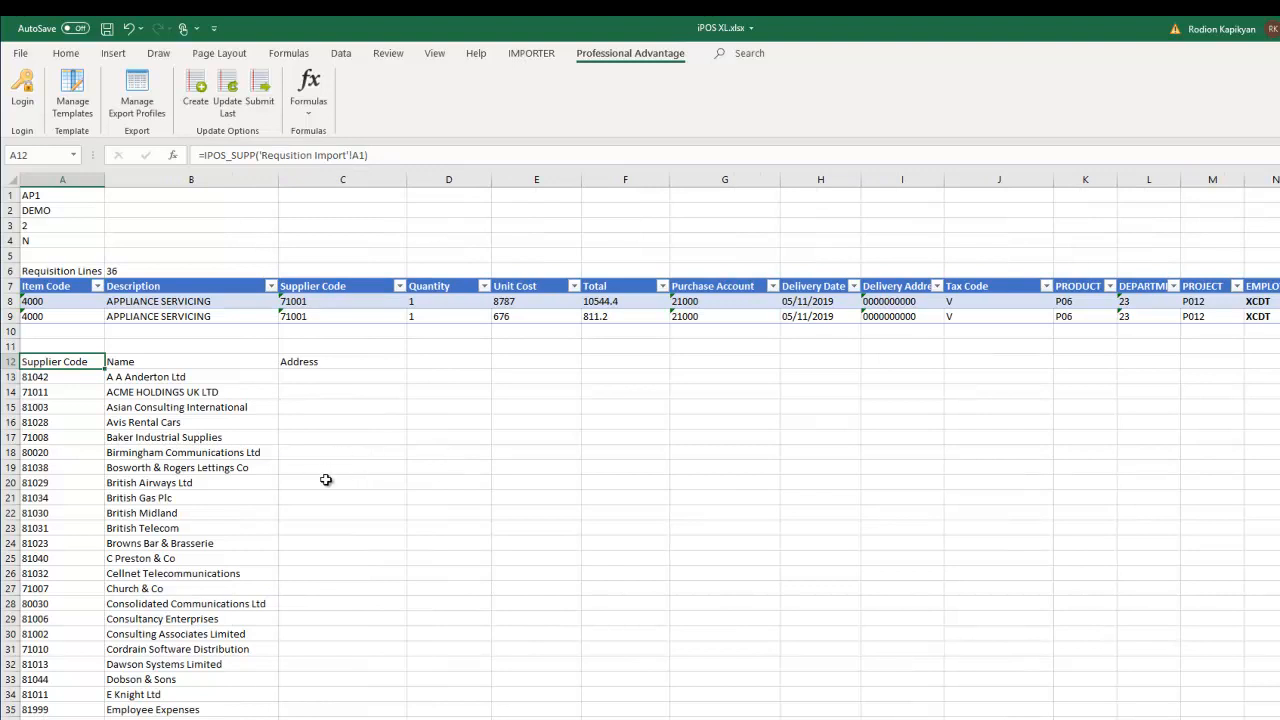
- Scroll through the supplier list to row 89, then choose D12 for the items list
scroll(236, 502, "down", 4)
scroll(236, 502, "down", 18)
scroll(231, 497, "up", 10)
scroll(225, 484, "up", 12)
left_click(456, 361)
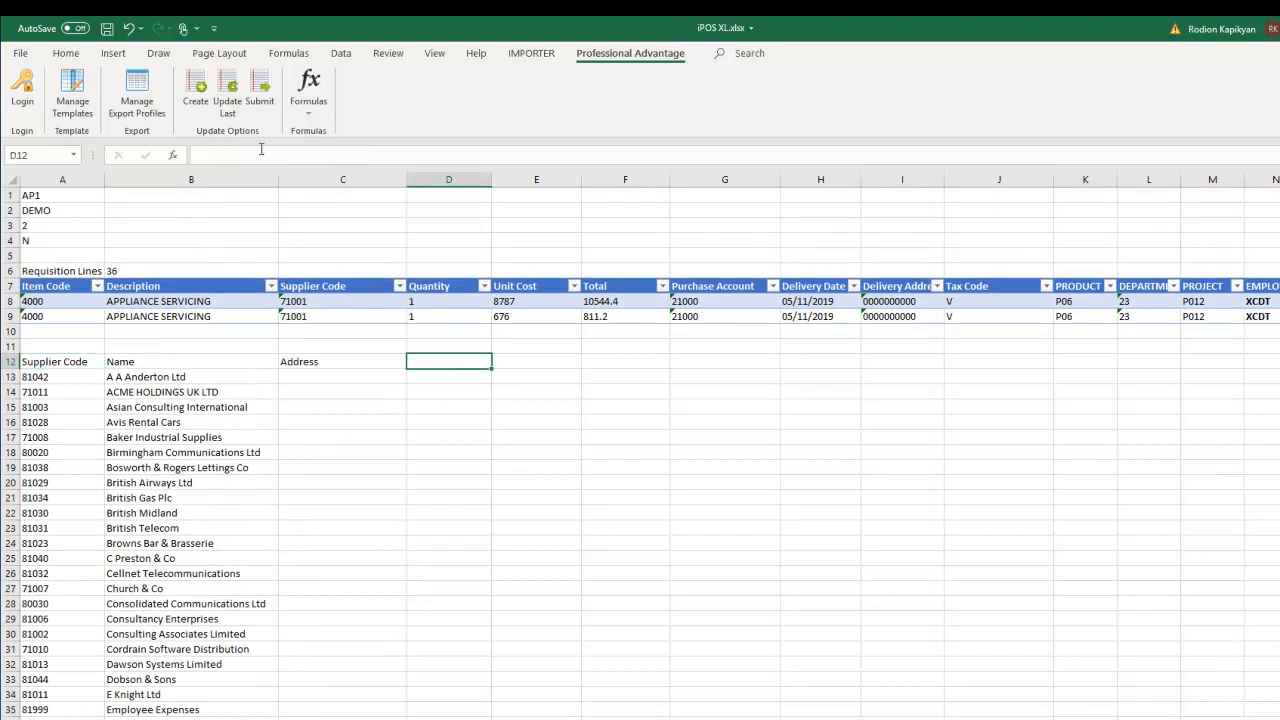
left_click(304, 104)
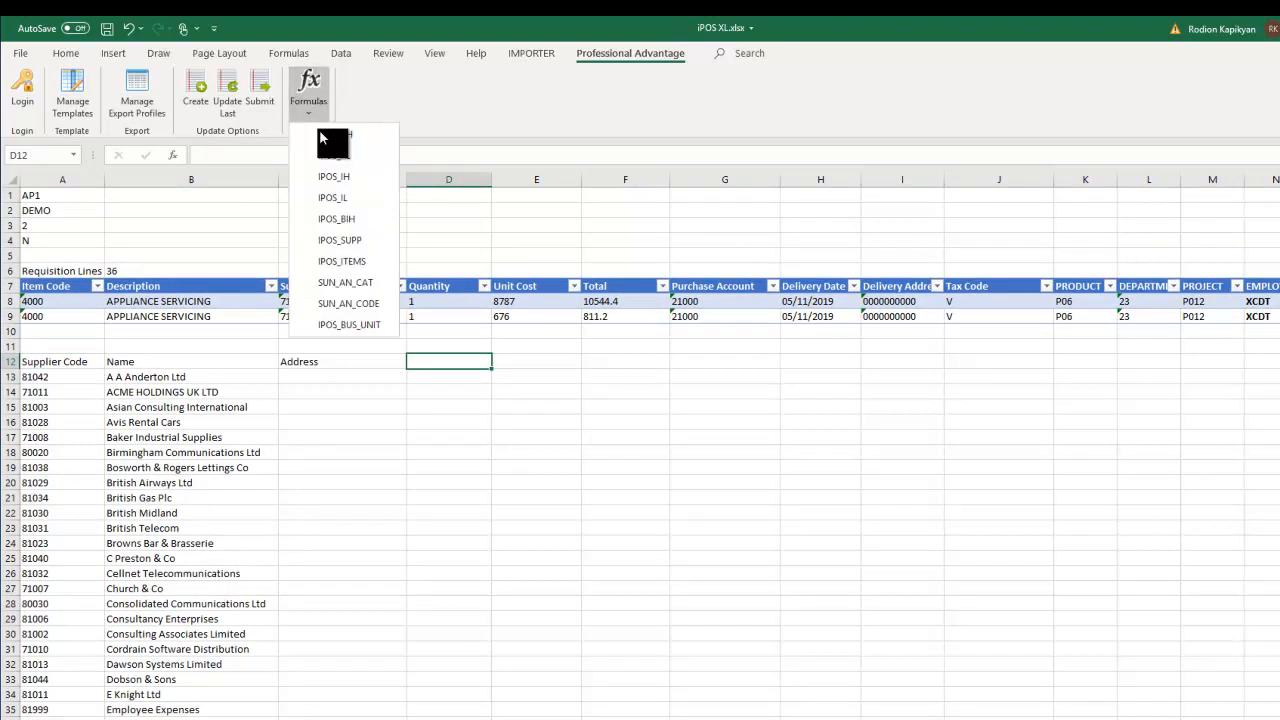
- Insert IPOS_ITEMS in D12 with business unit 'Requsition Import'!A1, then move to Invoice Import
left_click(342, 261)
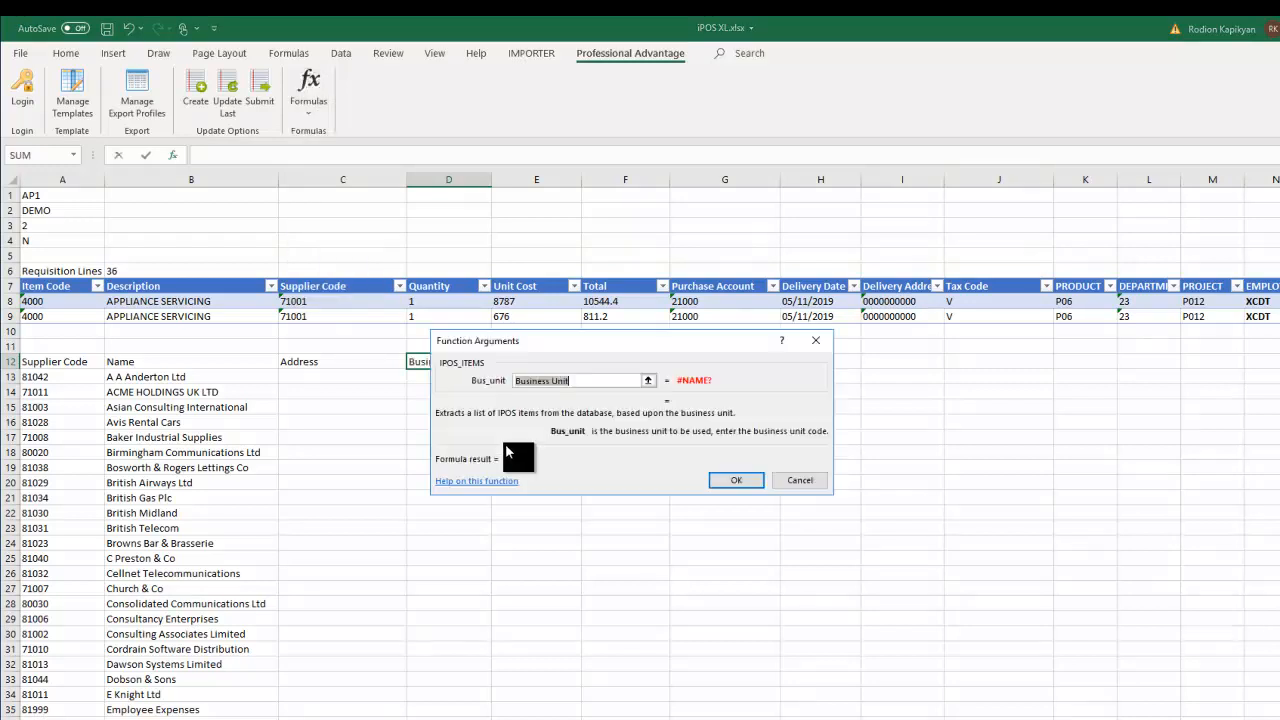
left_click(32, 195)
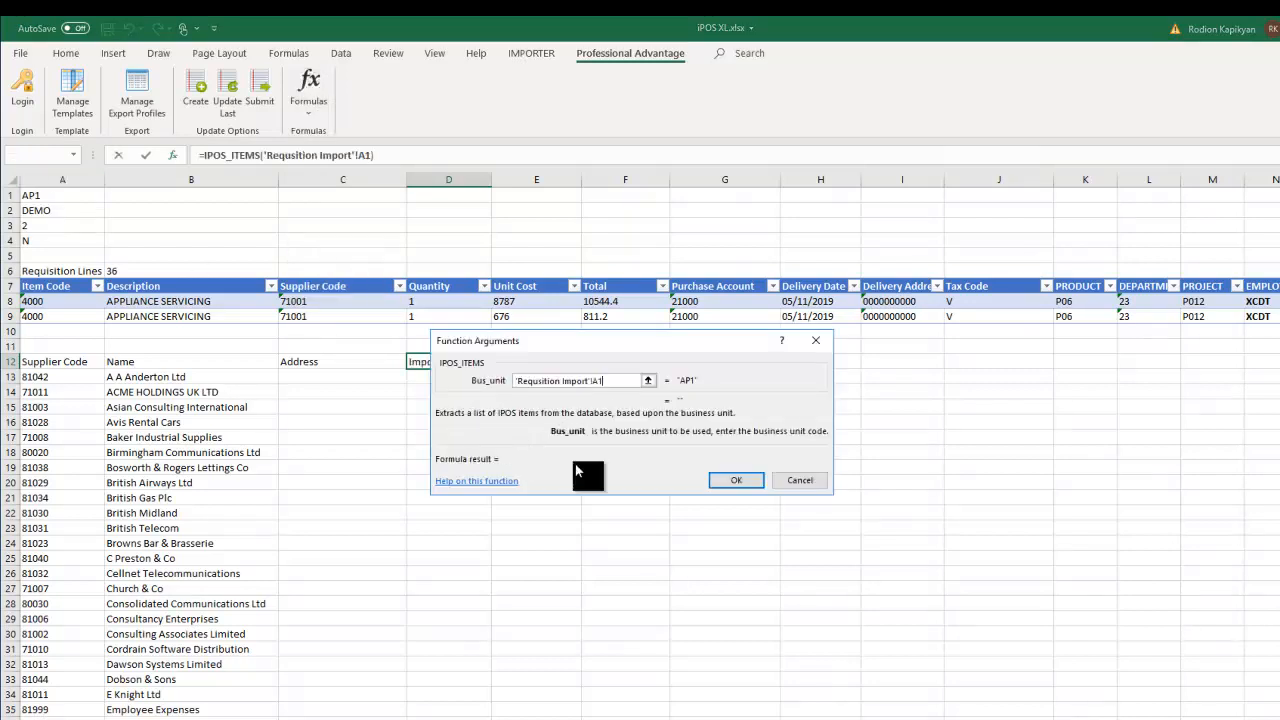
left_click(736, 480)
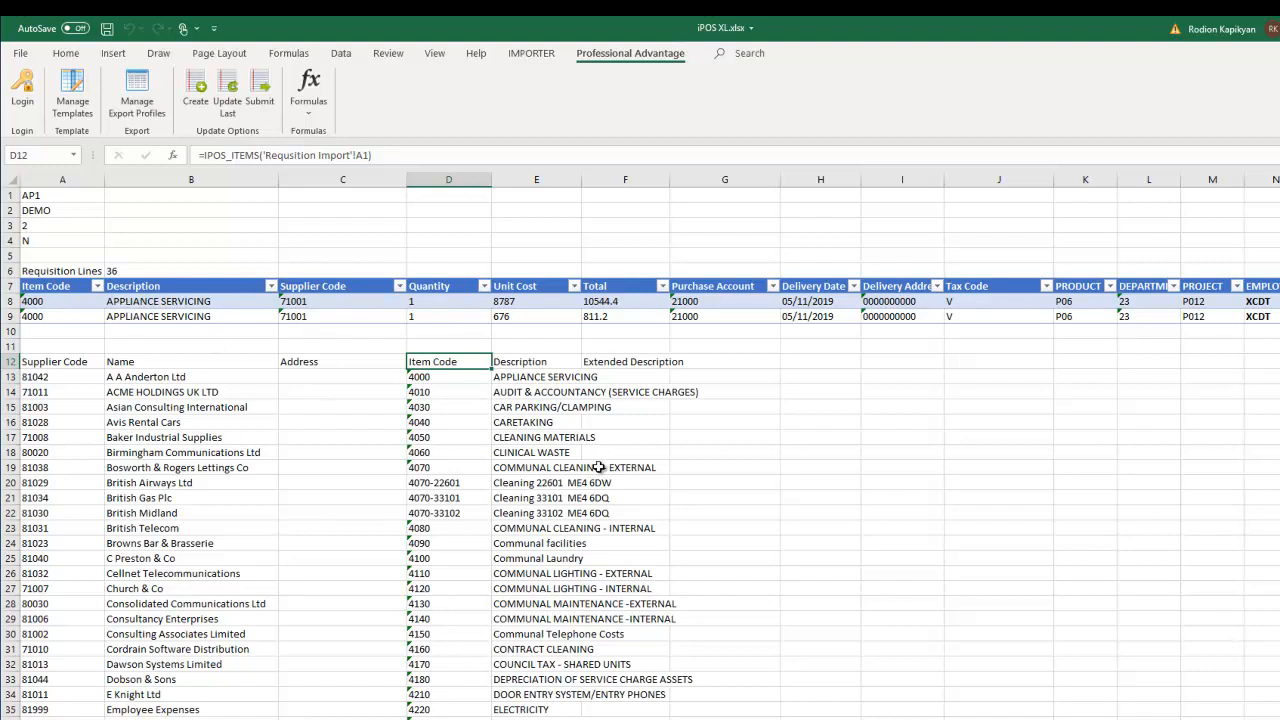
key("ctrl+Page_Down")
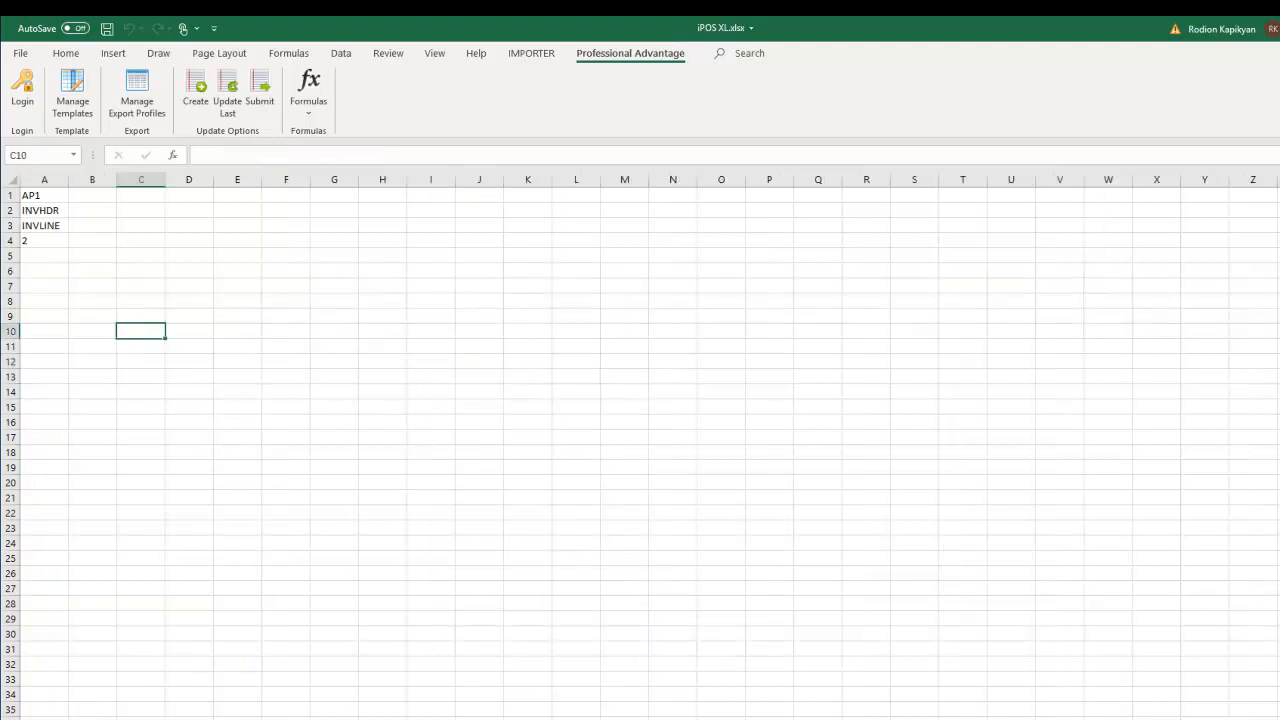
left_click(44, 271)
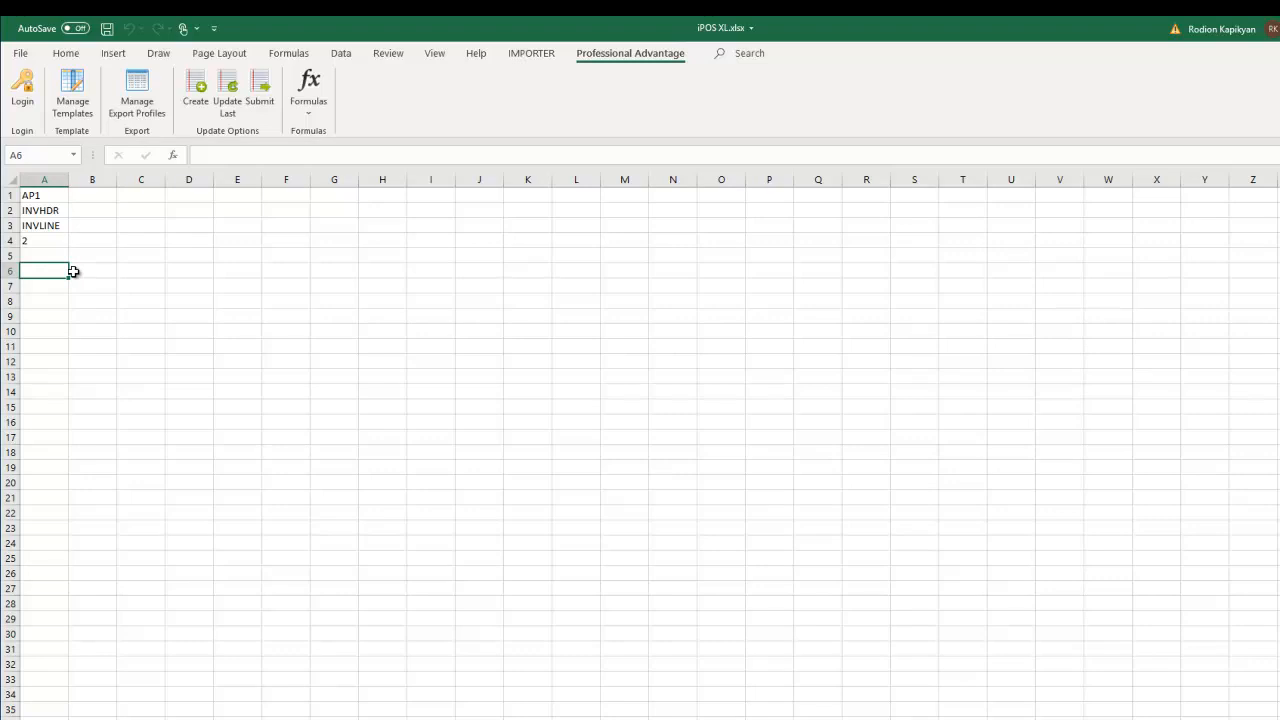
left_click(69, 95)
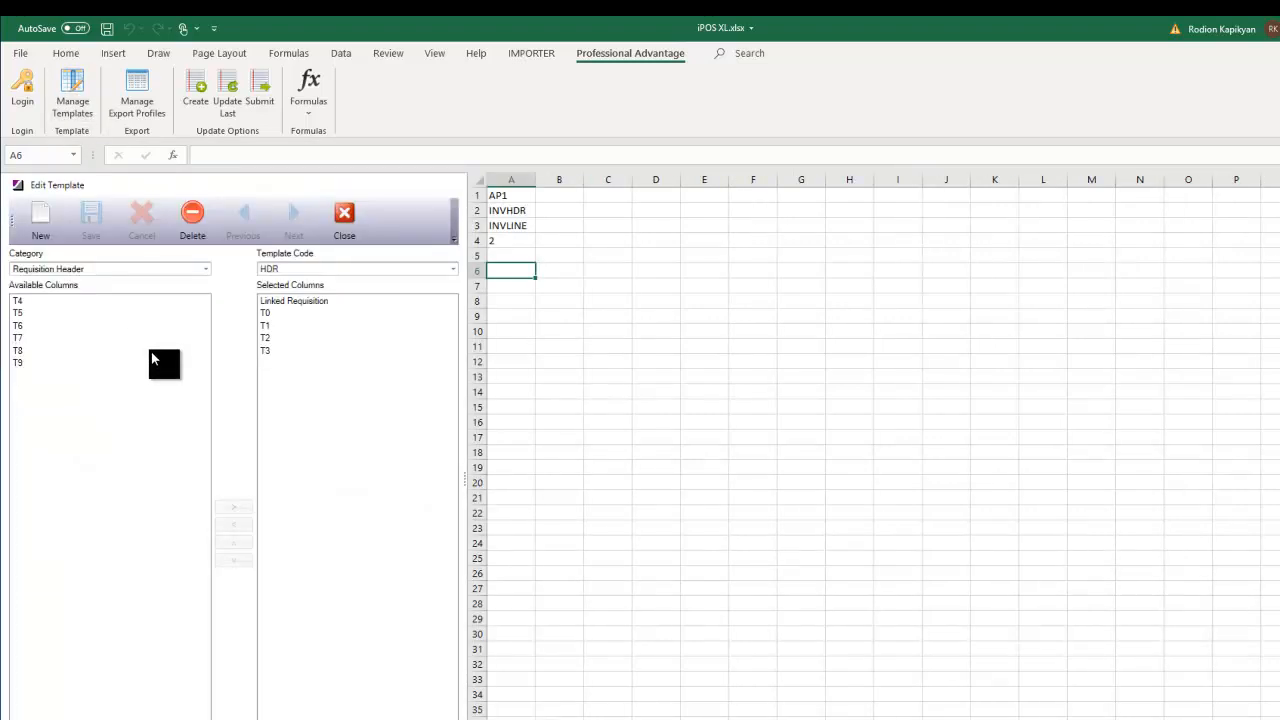
left_click(204, 269)
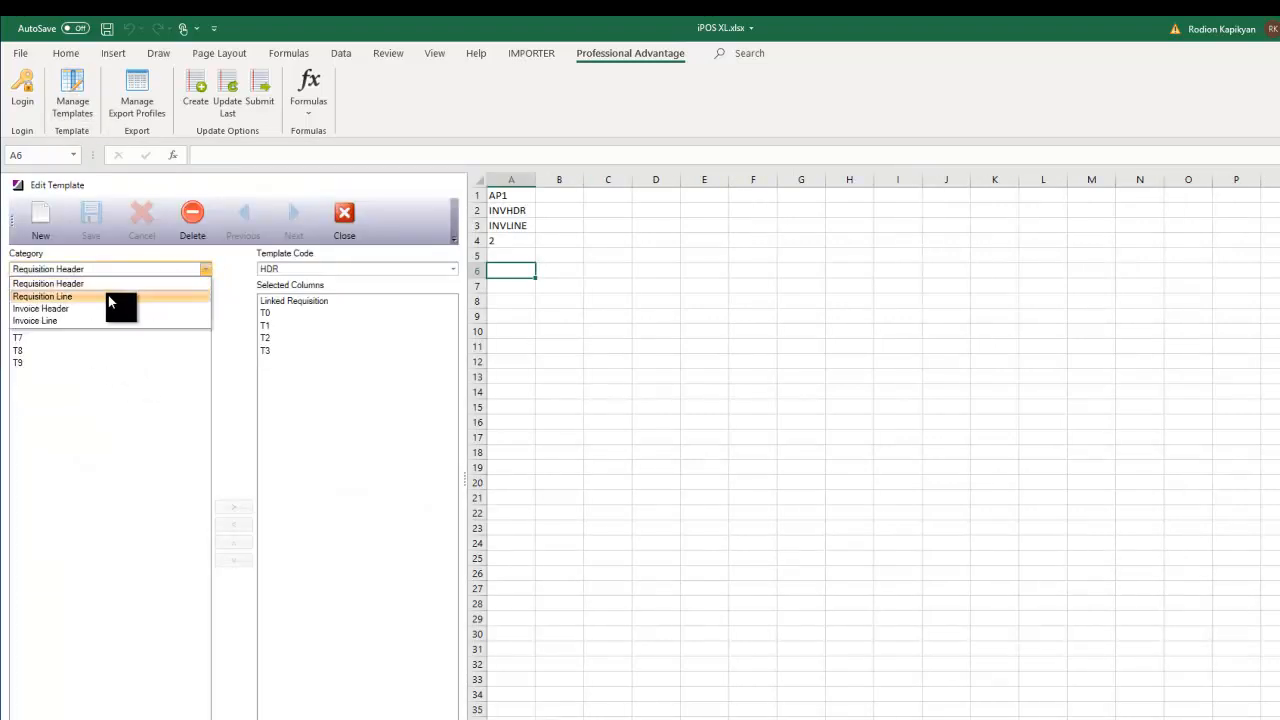
left_click(68, 308)
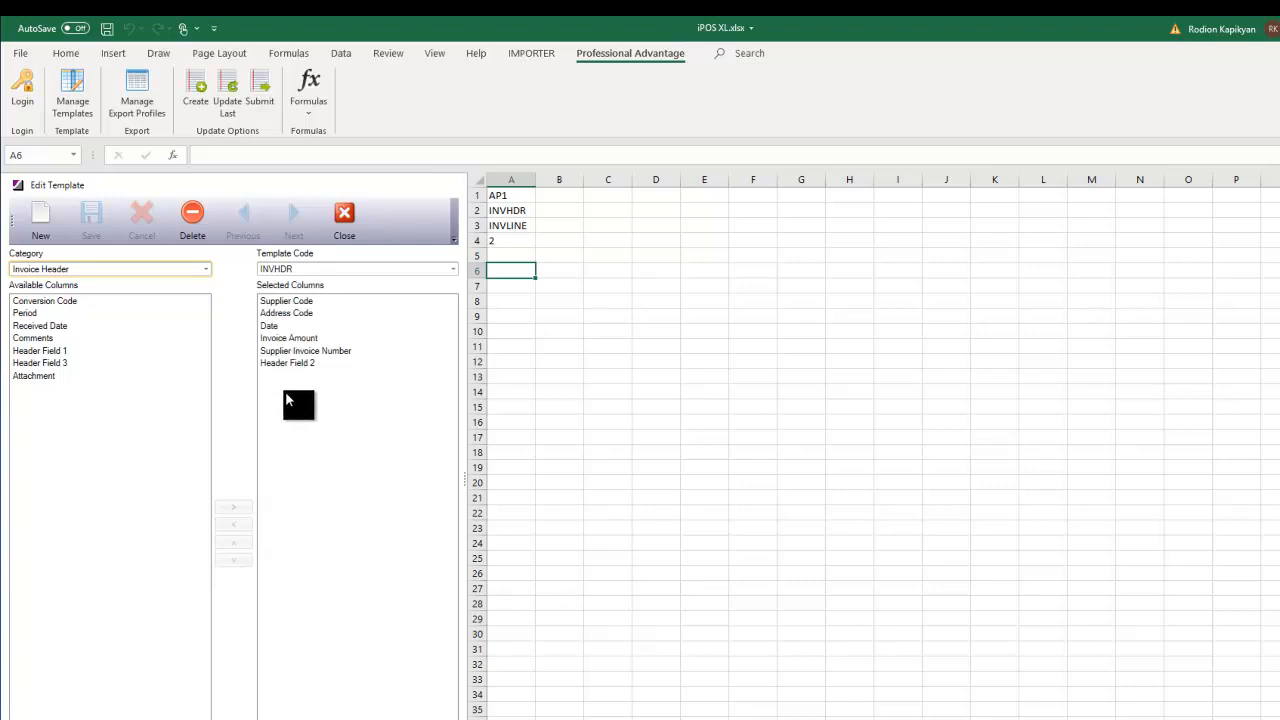
left_click(205, 270)
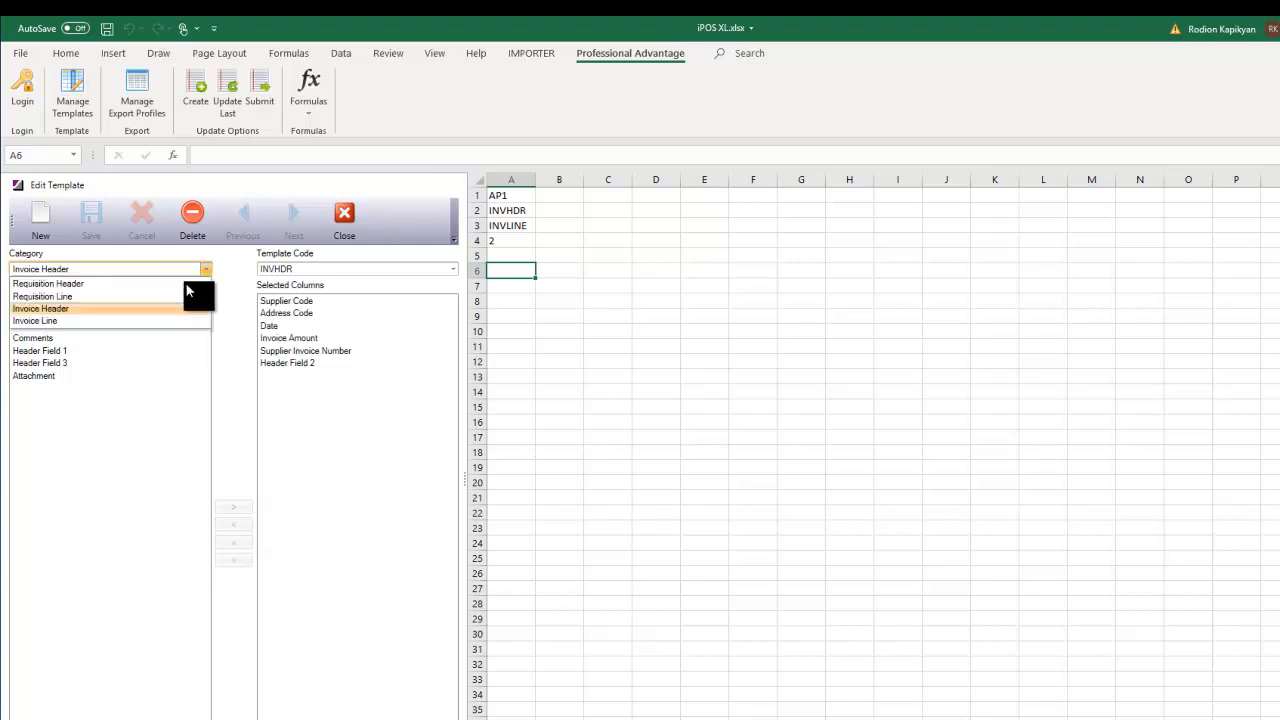
left_click(78, 321)
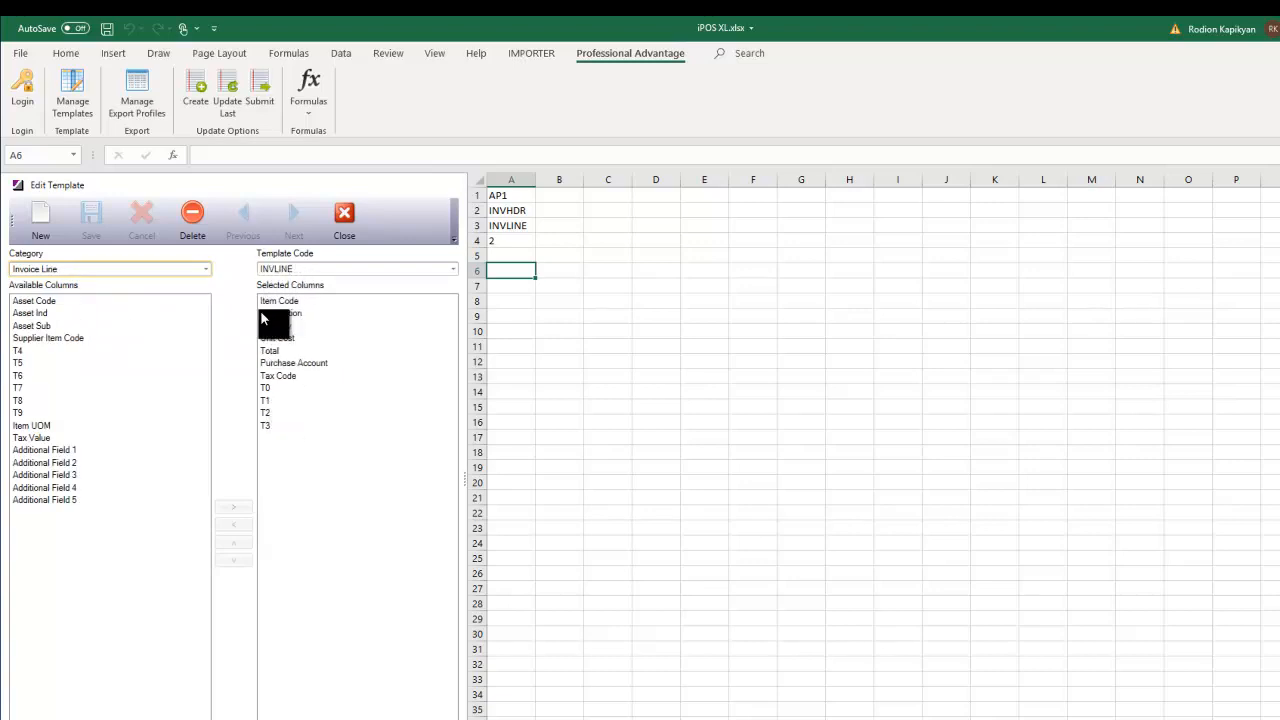
left_click(344, 215)
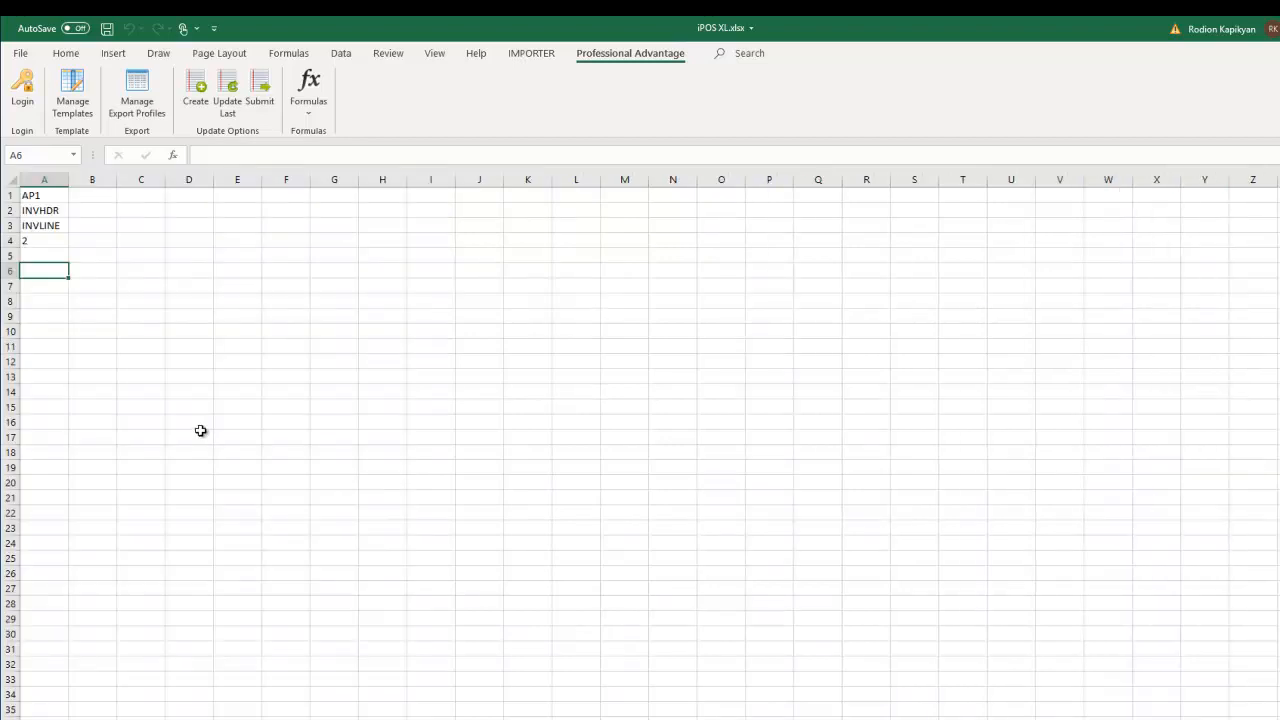
- Insert IPOS_IH in A6 with business unit A1 (AP1) and template code A2 (INVHDR)
left_click(300, 107)
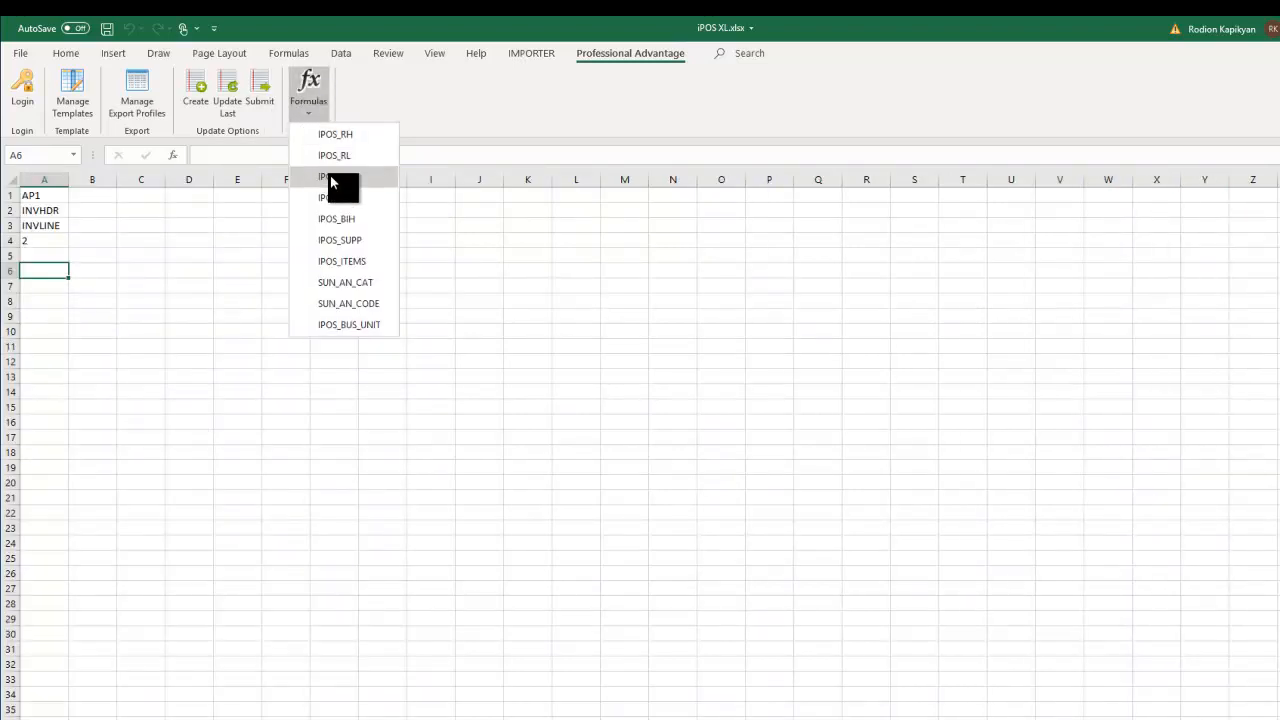
left_click(333, 176)
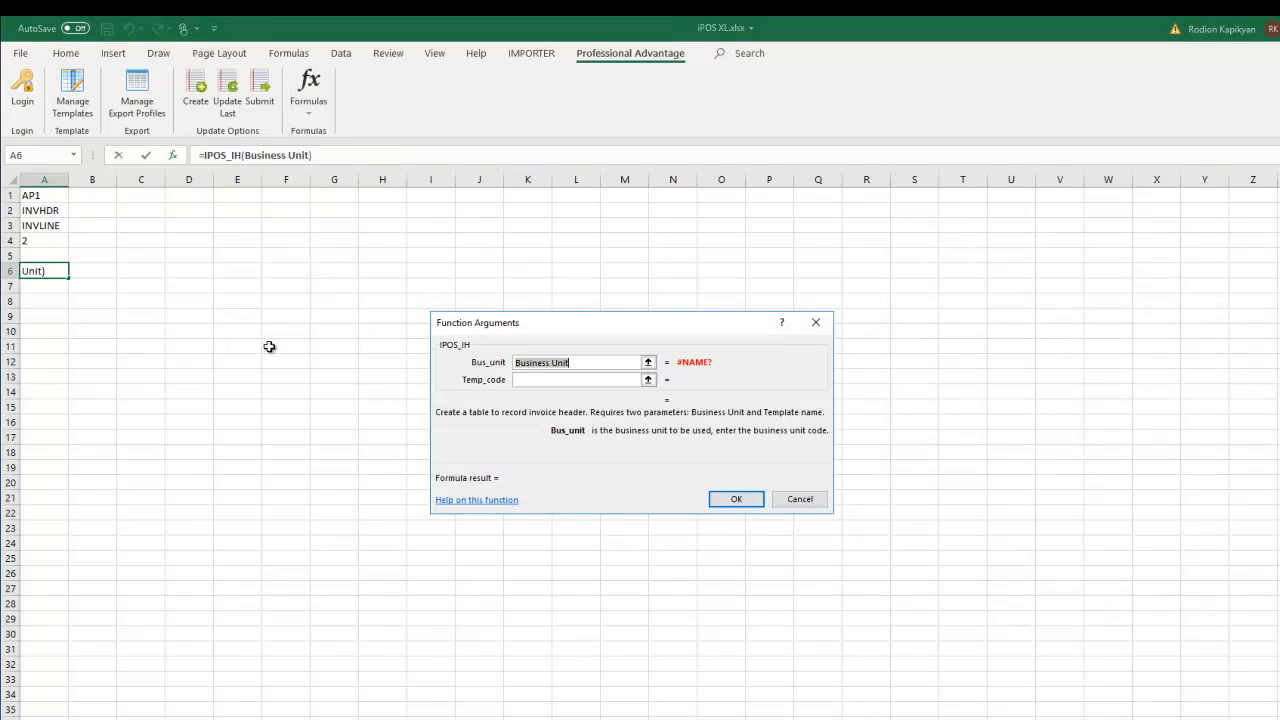
left_click(40, 195)
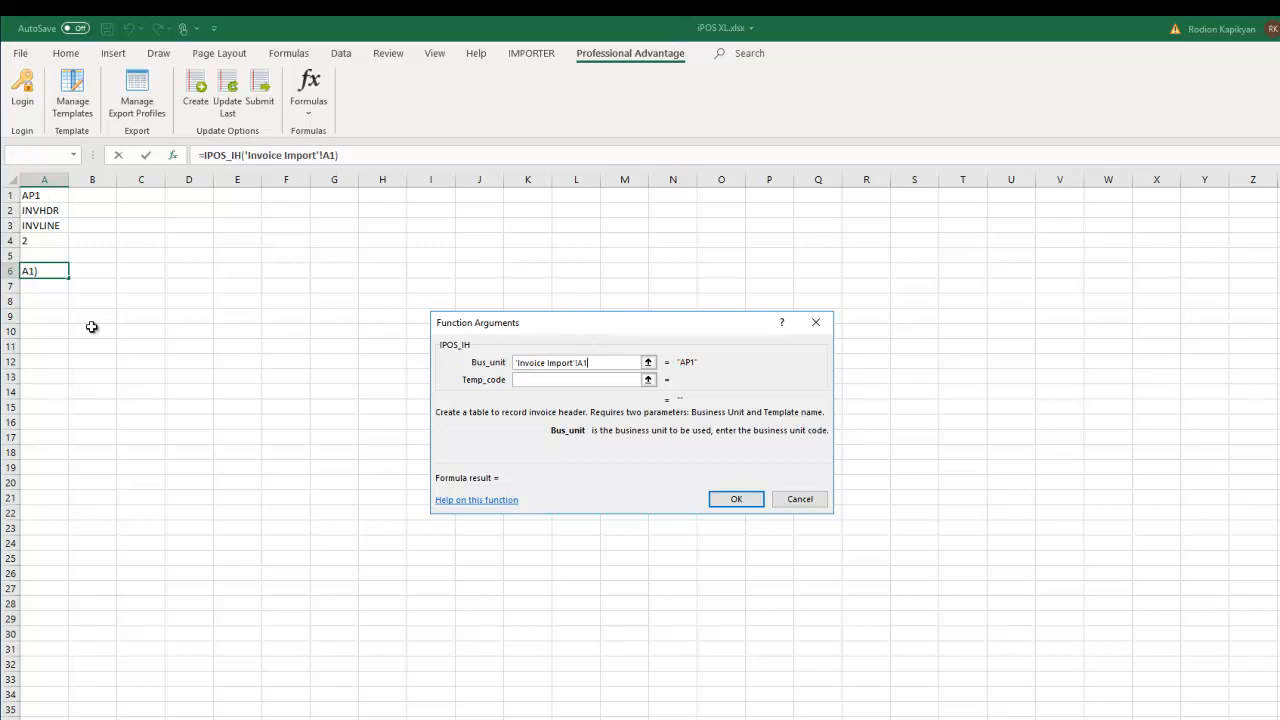
left_click(533, 380)
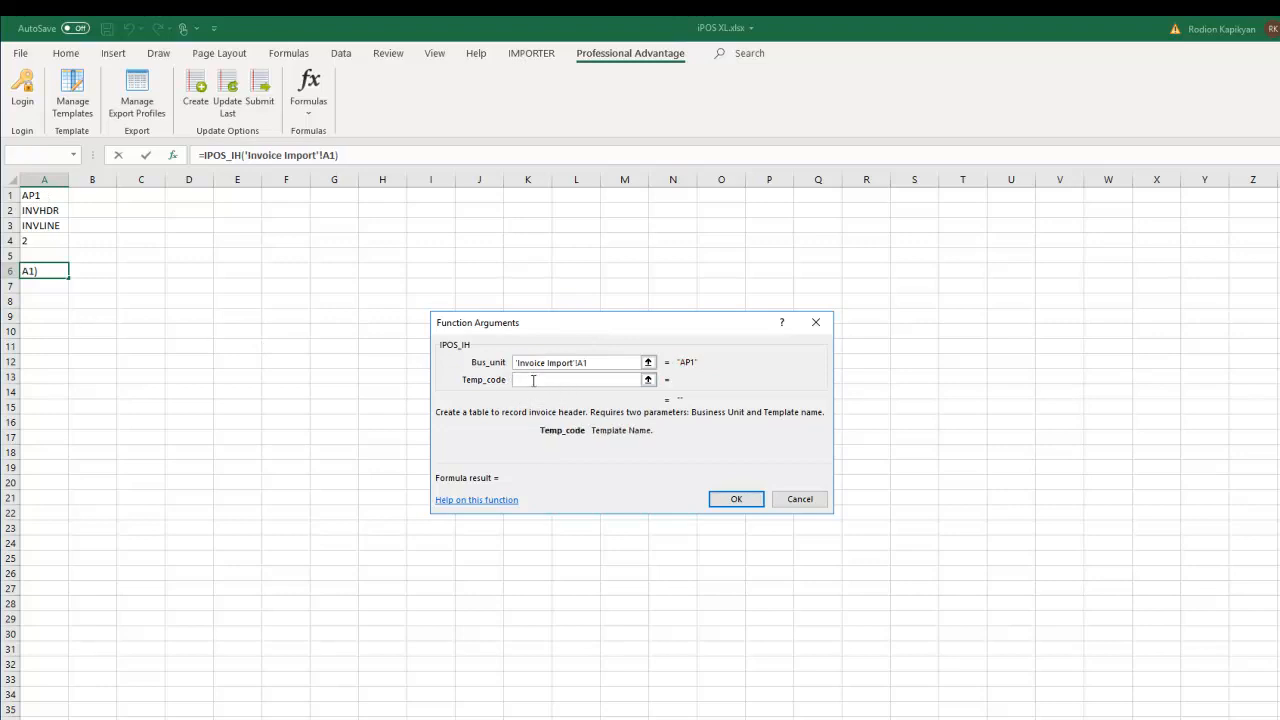
left_click(41, 211)
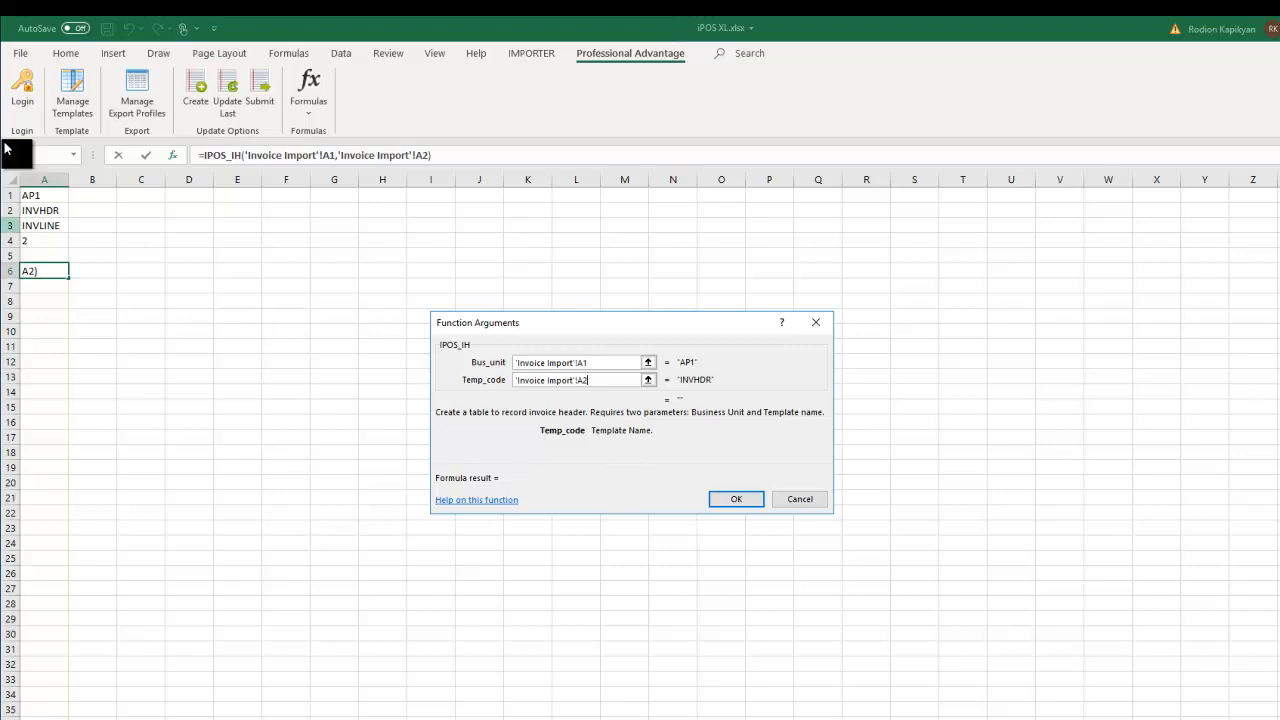
left_click(736, 499)
left_click(152, 406)
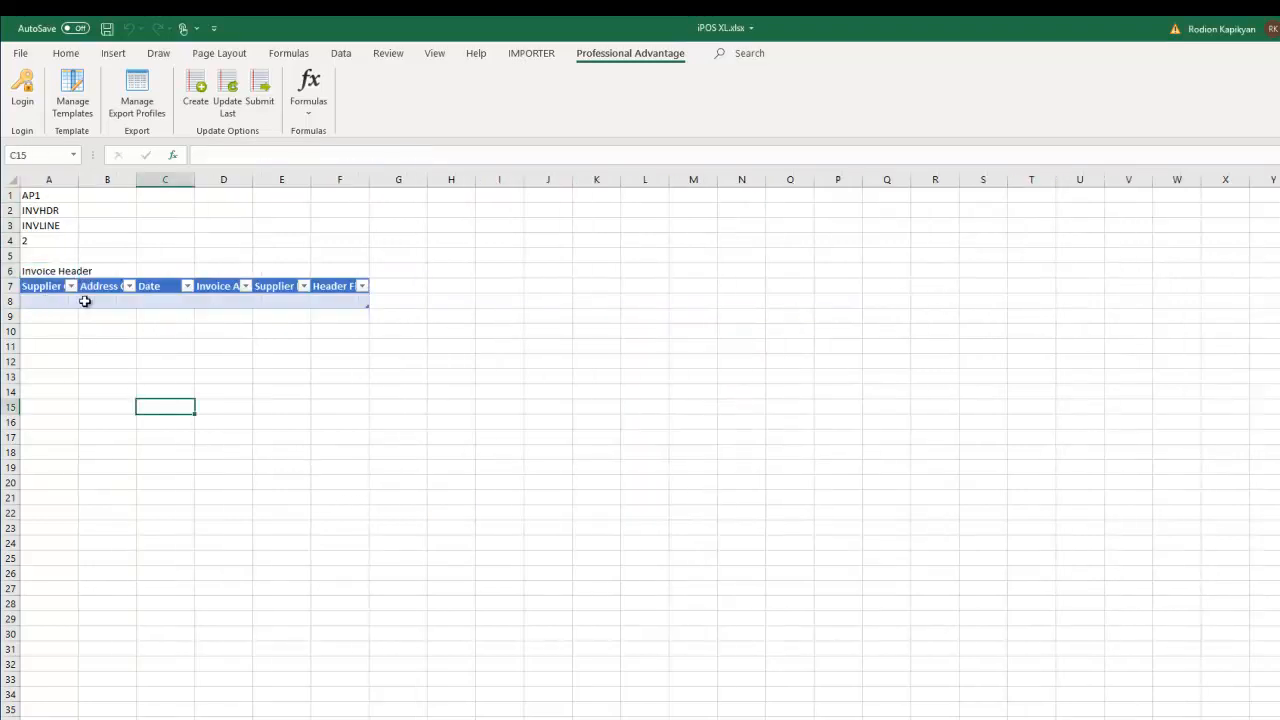
- Widen columns A to F so the Invoice Header headings show in full
double_click(369, 179)
double_click(311, 181)
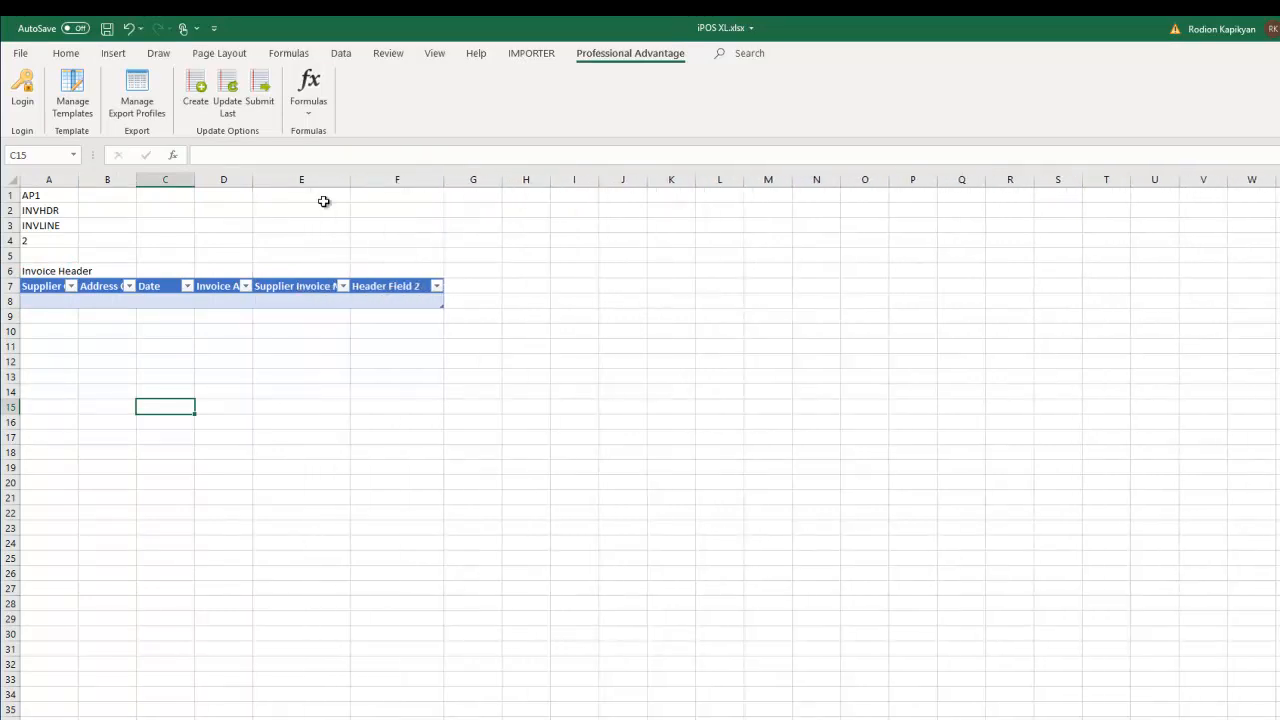
double_click(254, 179)
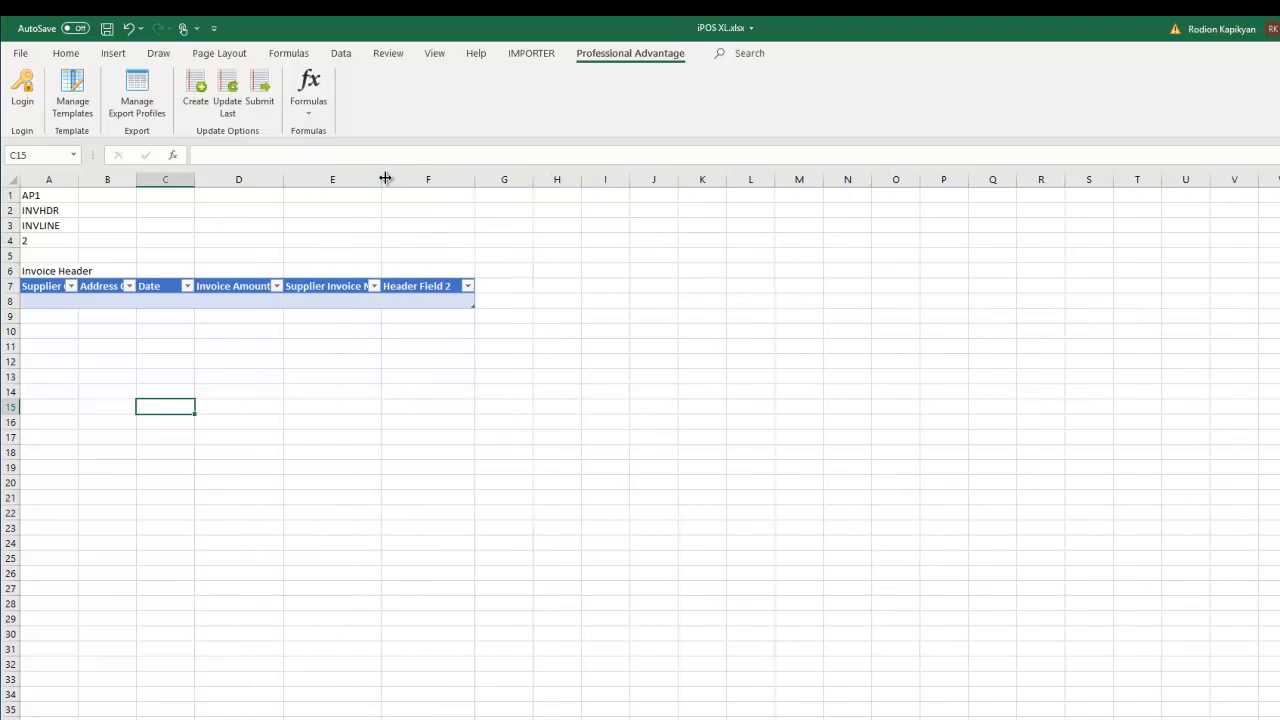
double_click(384, 179)
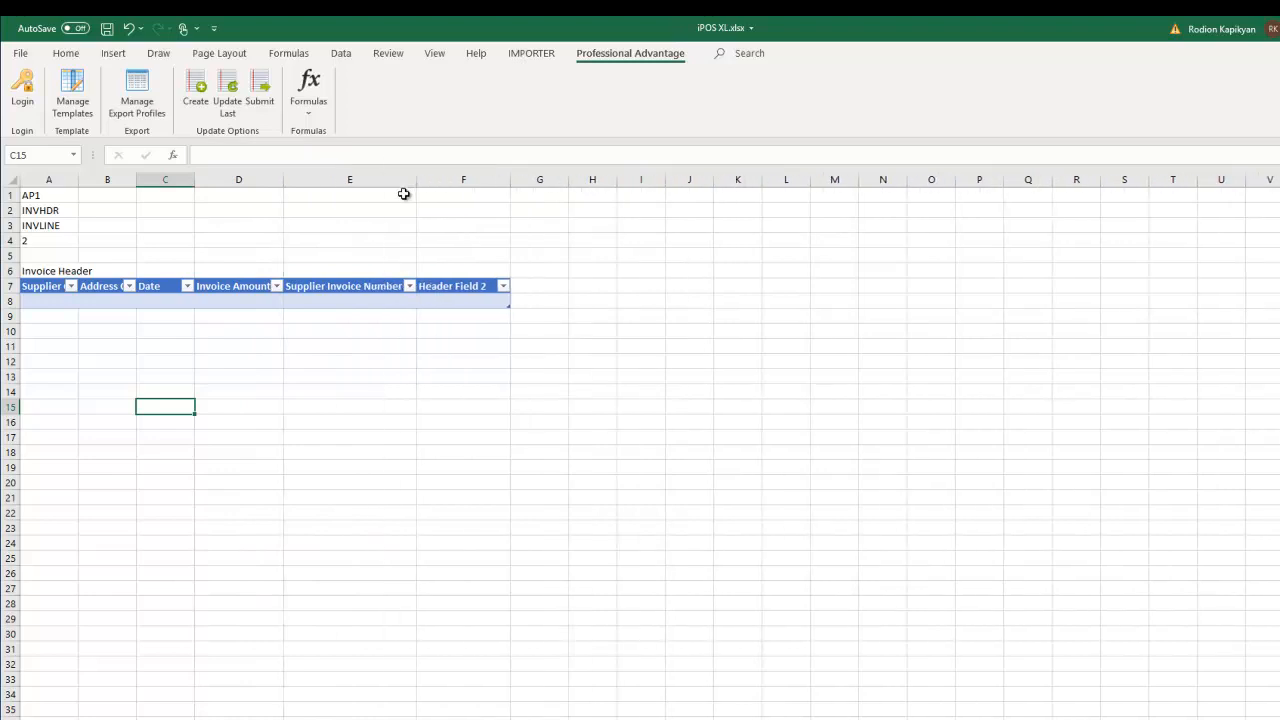
double_click(285, 179)
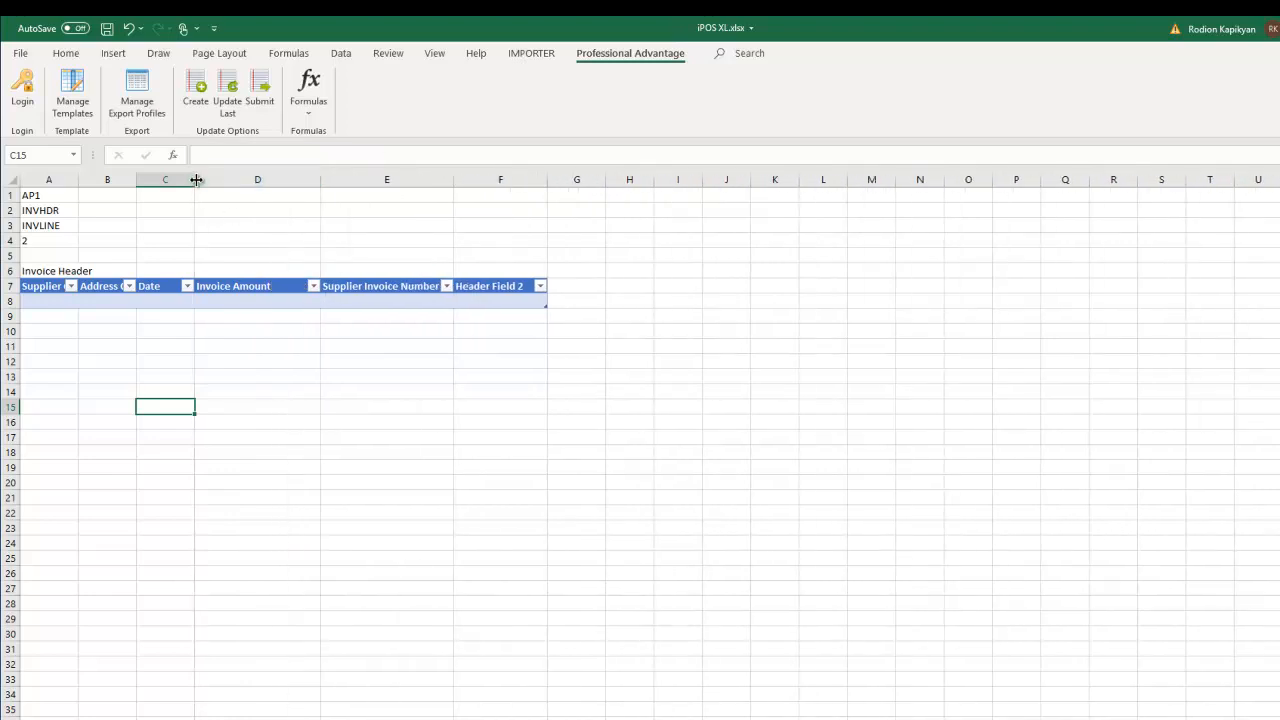
double_click(196, 179)
left_click_drag(136, 179, 197, 181)
left_click_drag(78, 179, 151, 180)
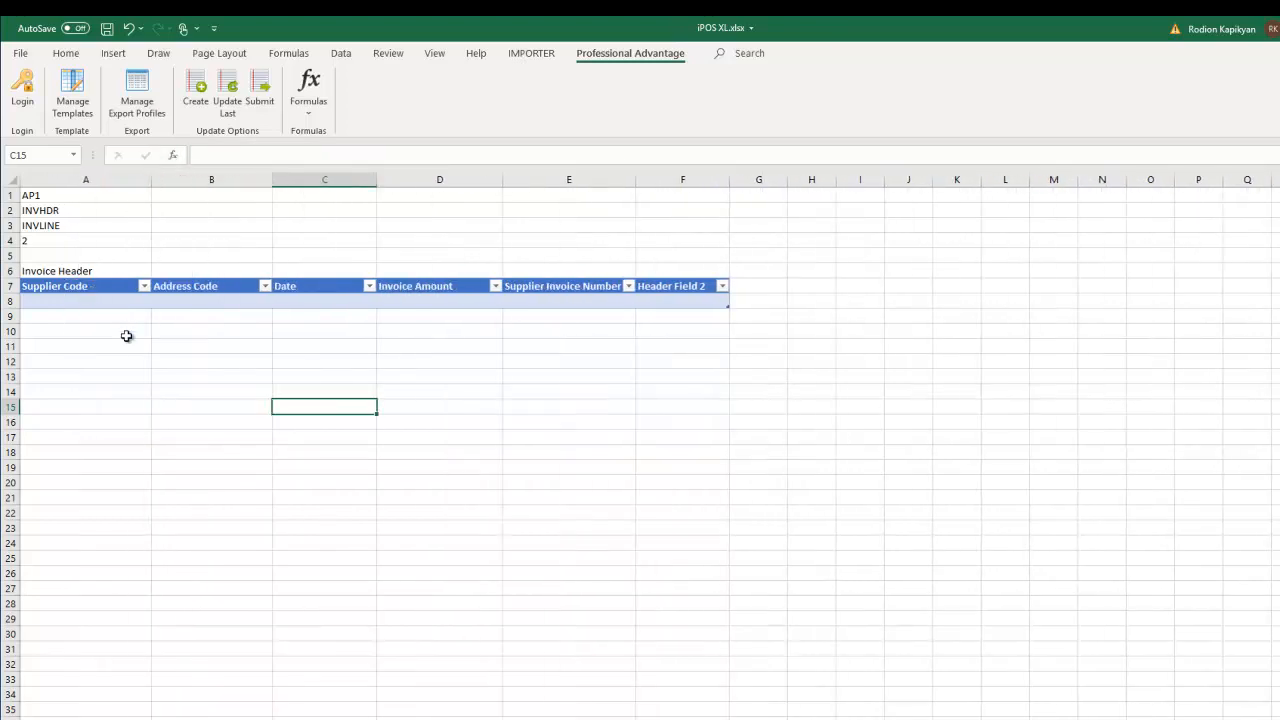
left_click(443, 390)
- Insert IPOS_IL in A12 with business unit A1, template A3 (INVLINE) and line count A4
left_click(24, 360)
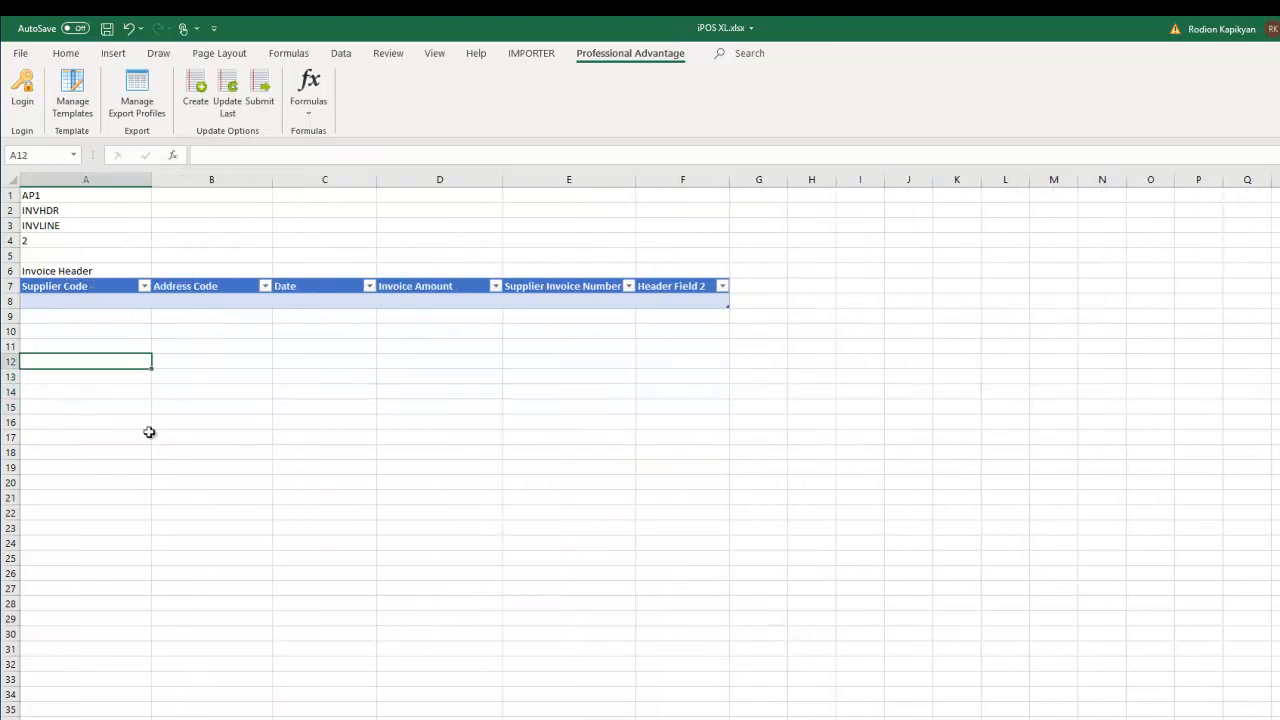
left_click(309, 102)
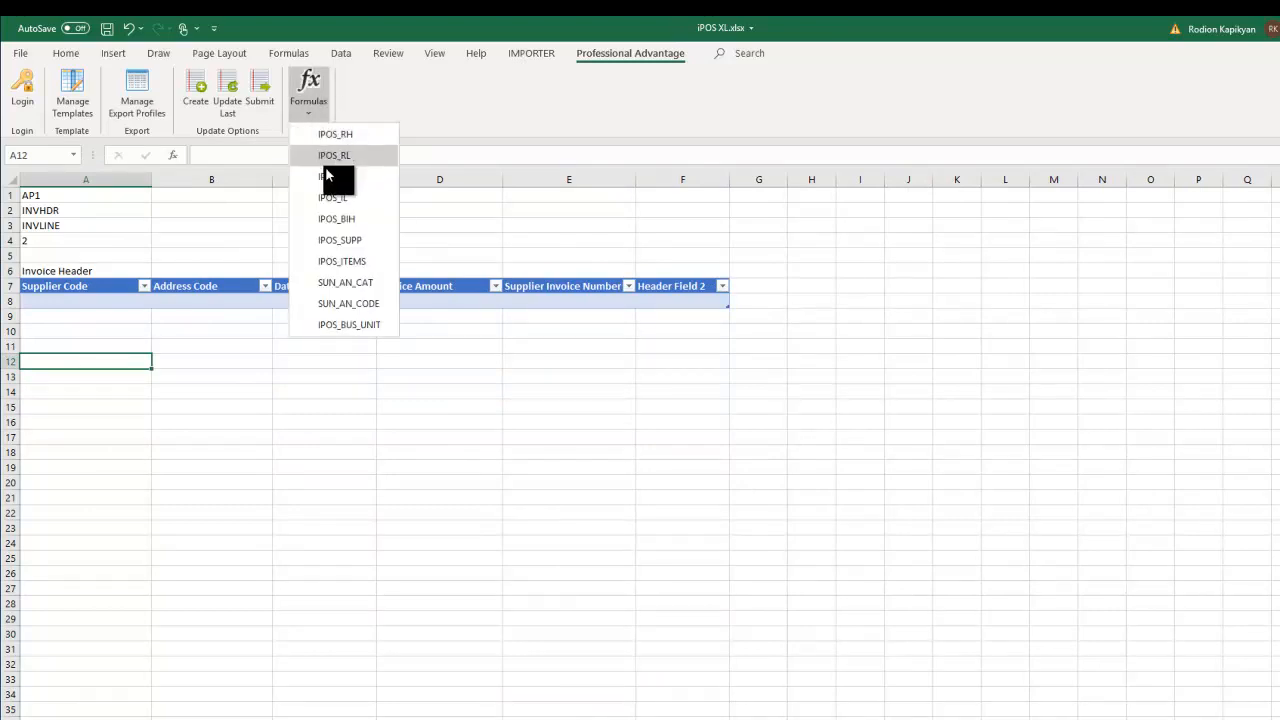
left_click(331, 198)
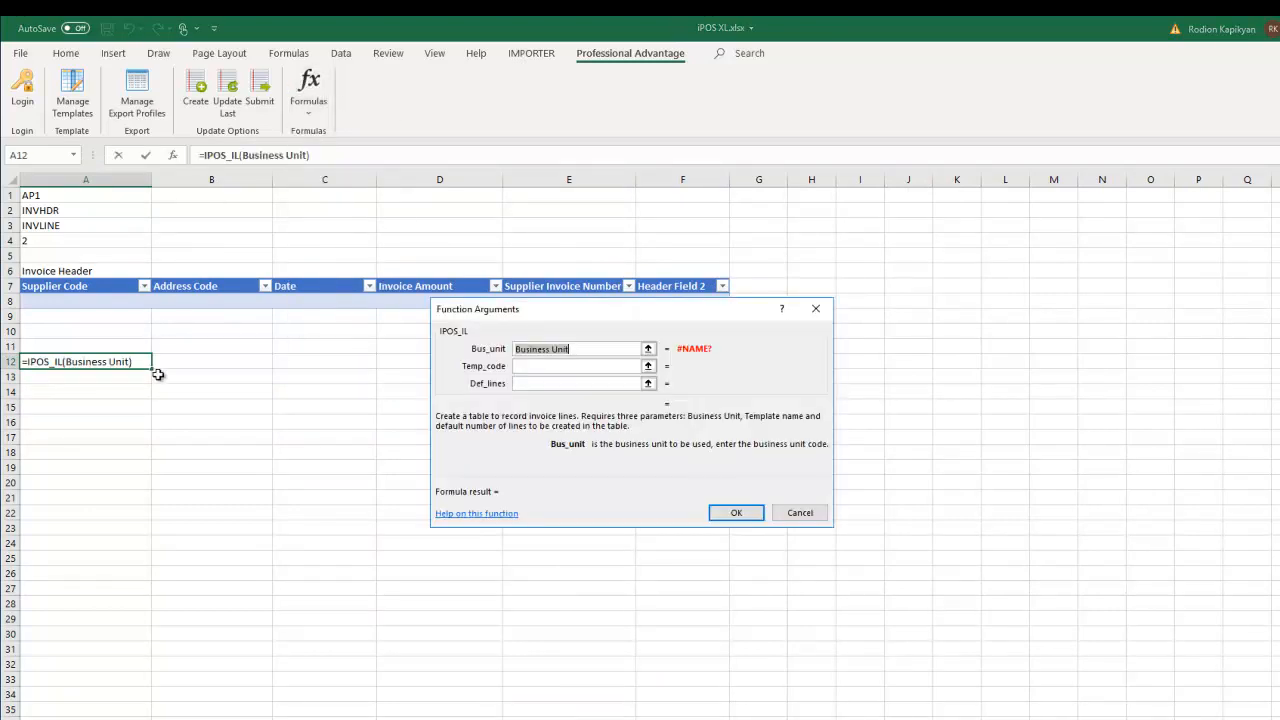
left_click(40, 200)
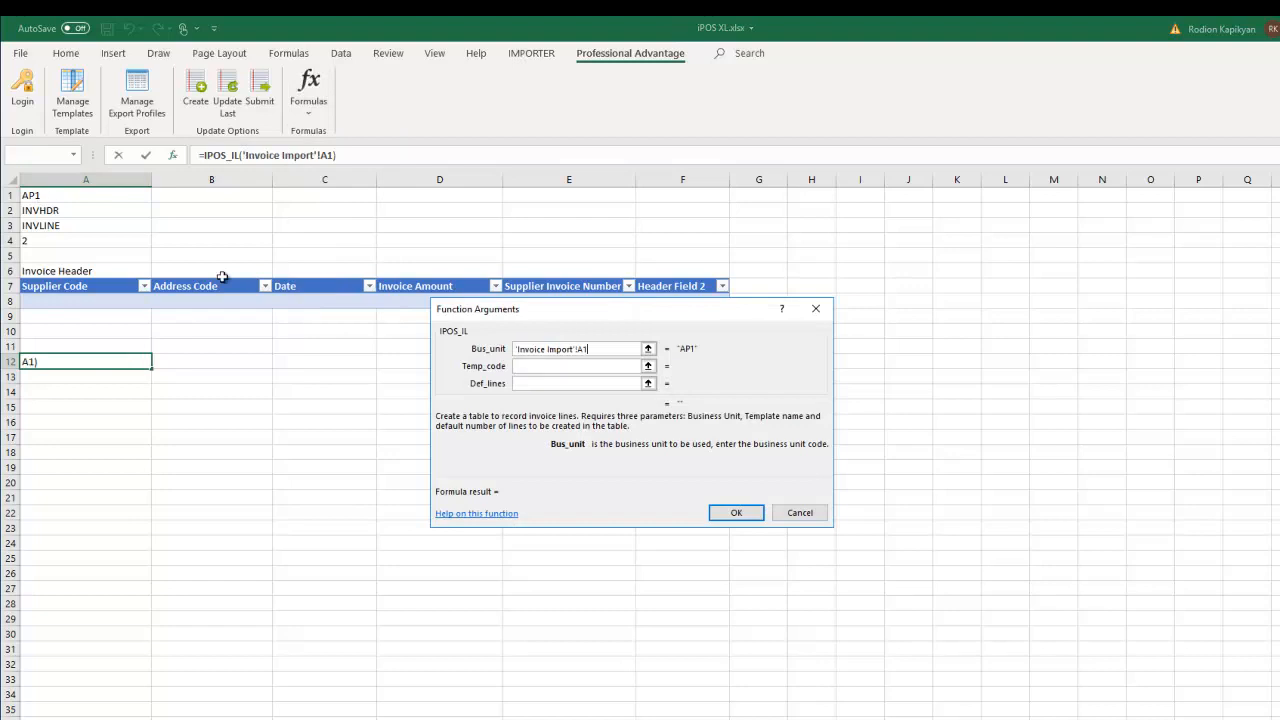
left_click(526, 366)
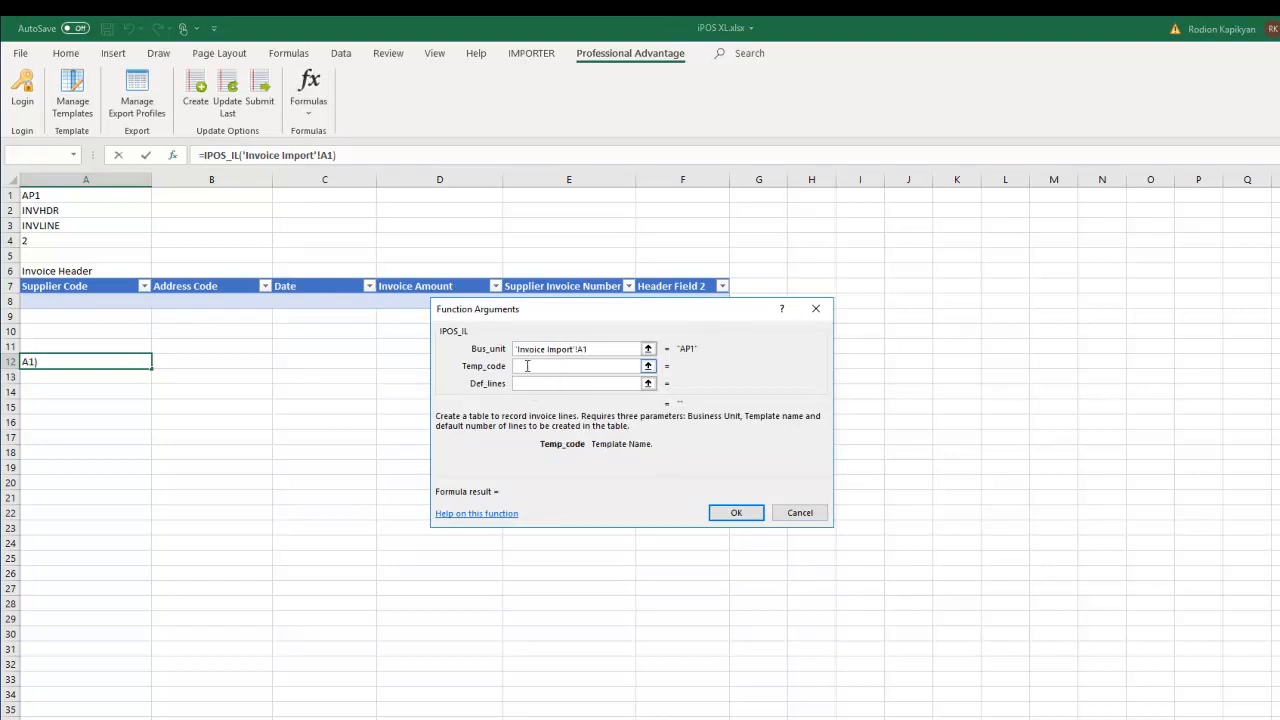
left_click(40, 228)
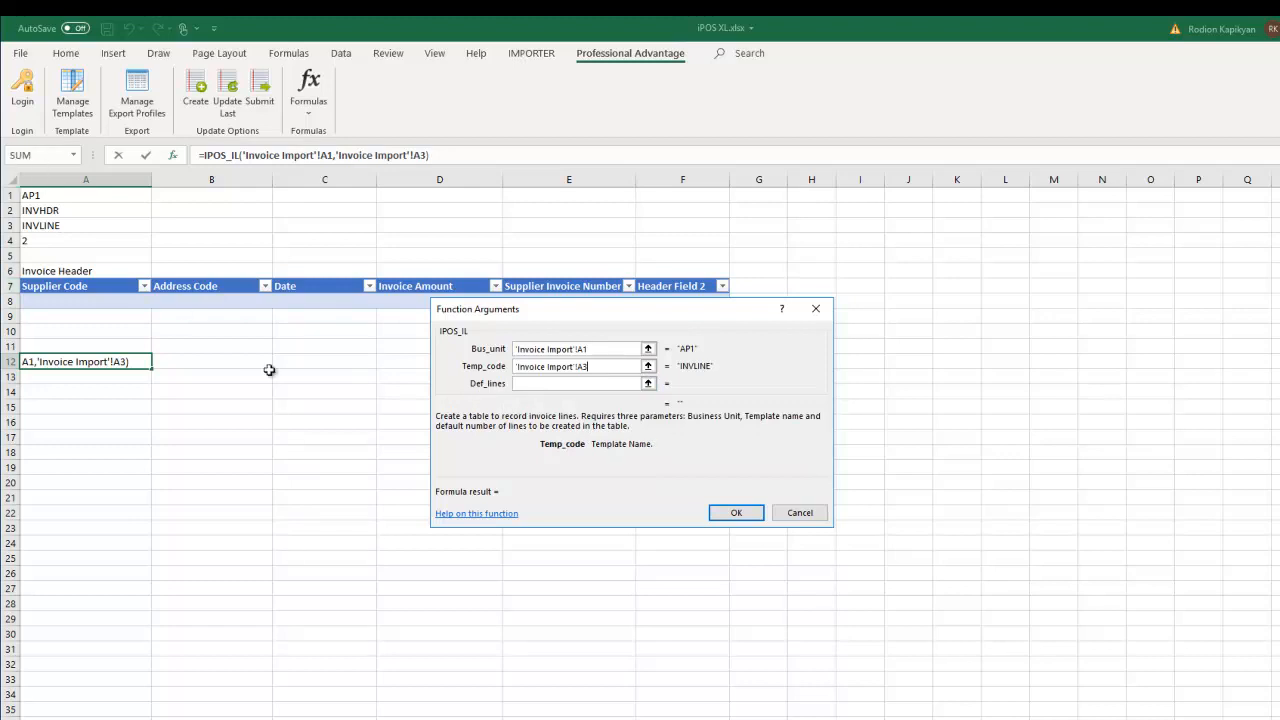
left_click(528, 388)
left_click(44, 240)
left_click(722, 512)
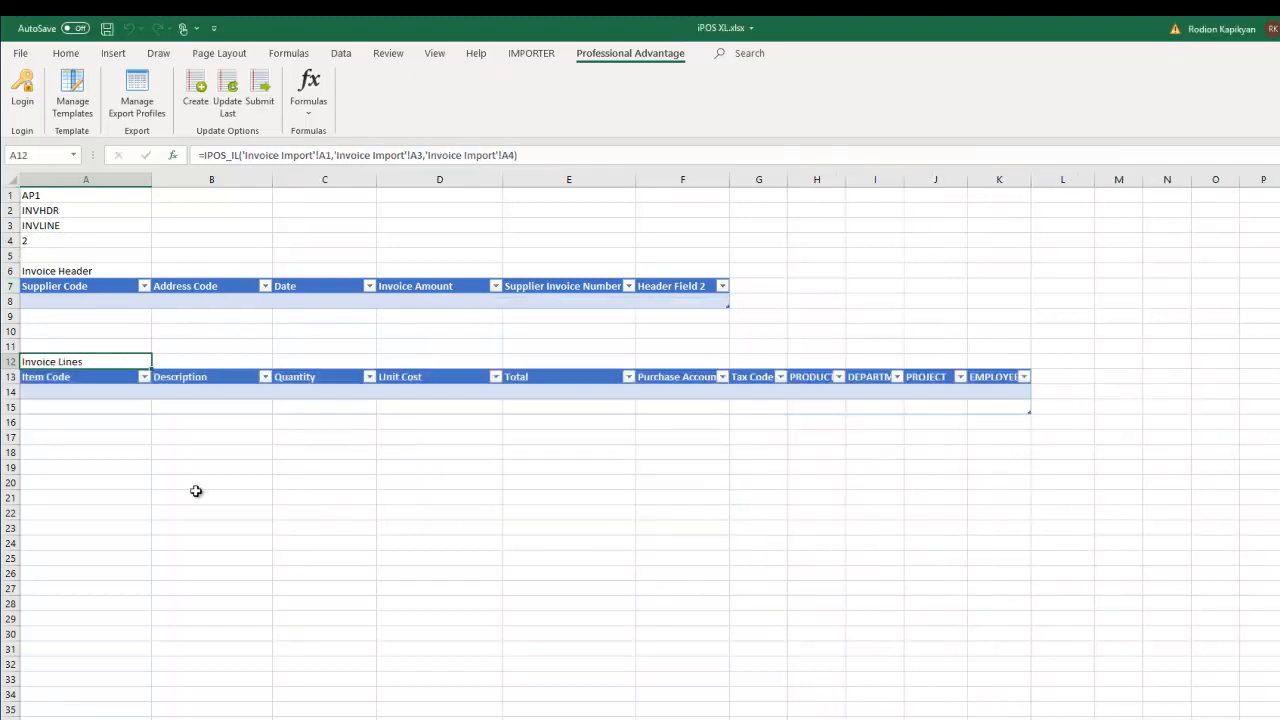
left_click(58, 451)
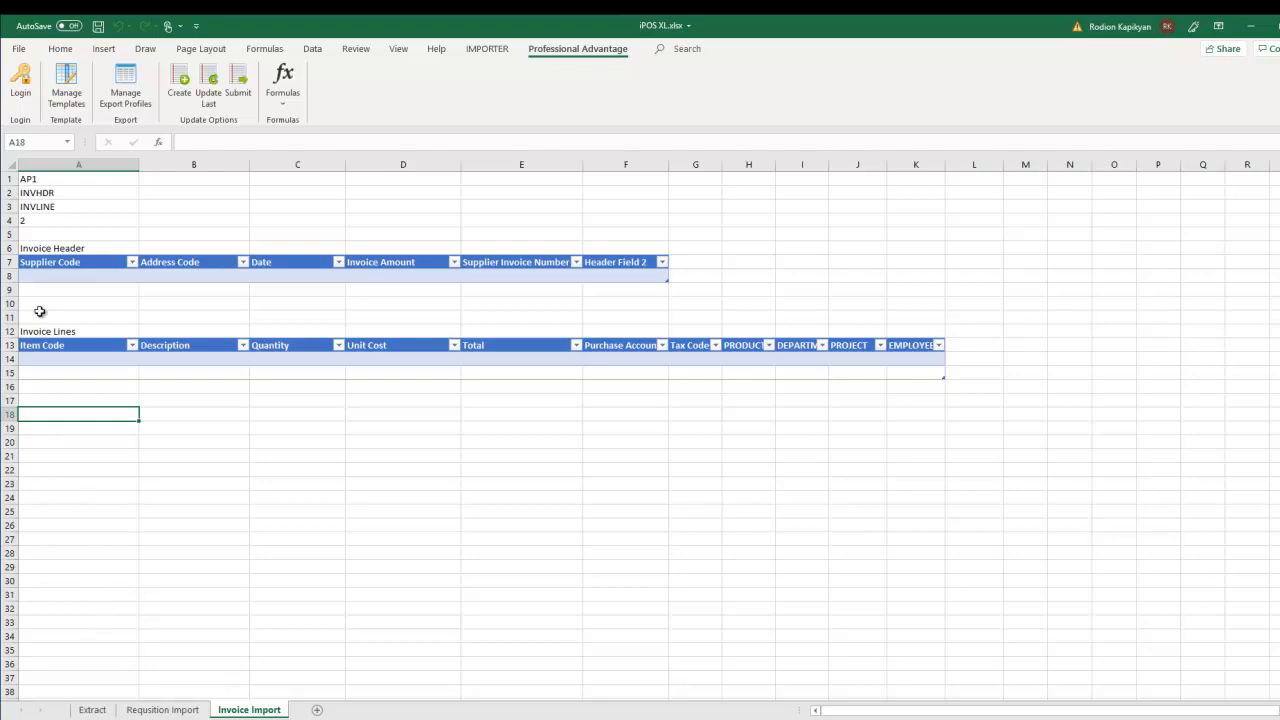
left_click(73, 277)
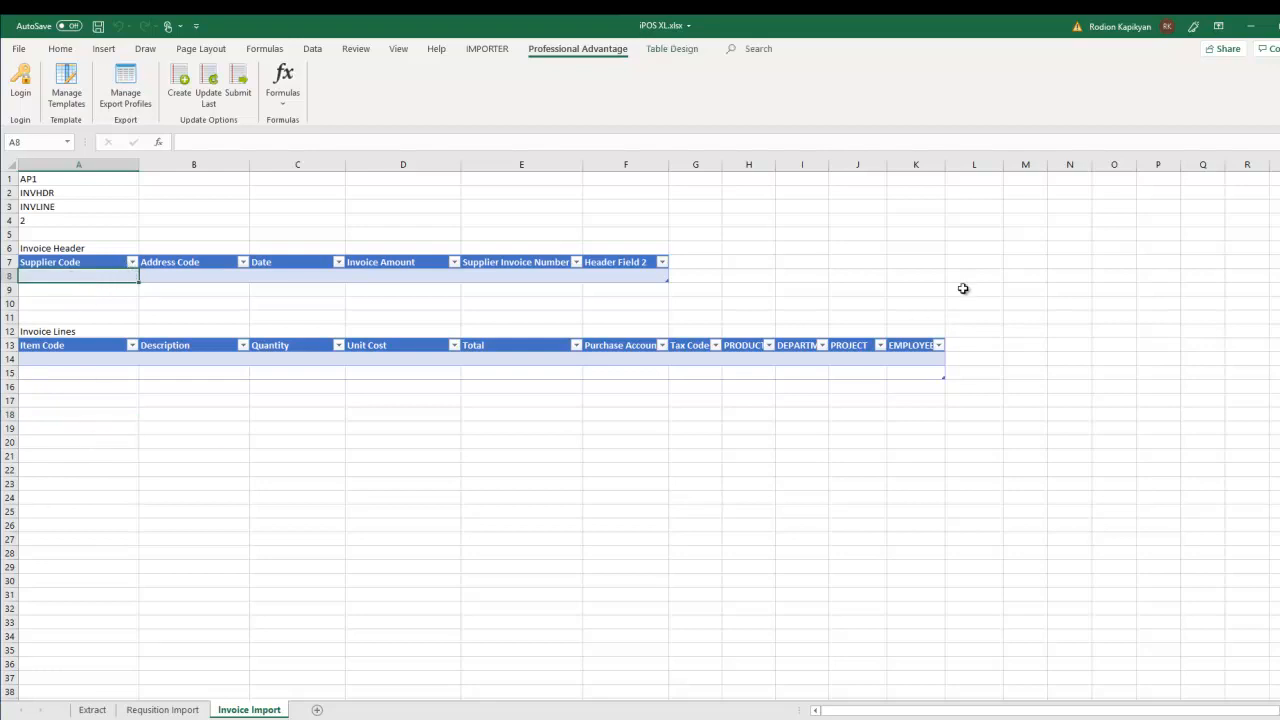
left_click(1076, 247)
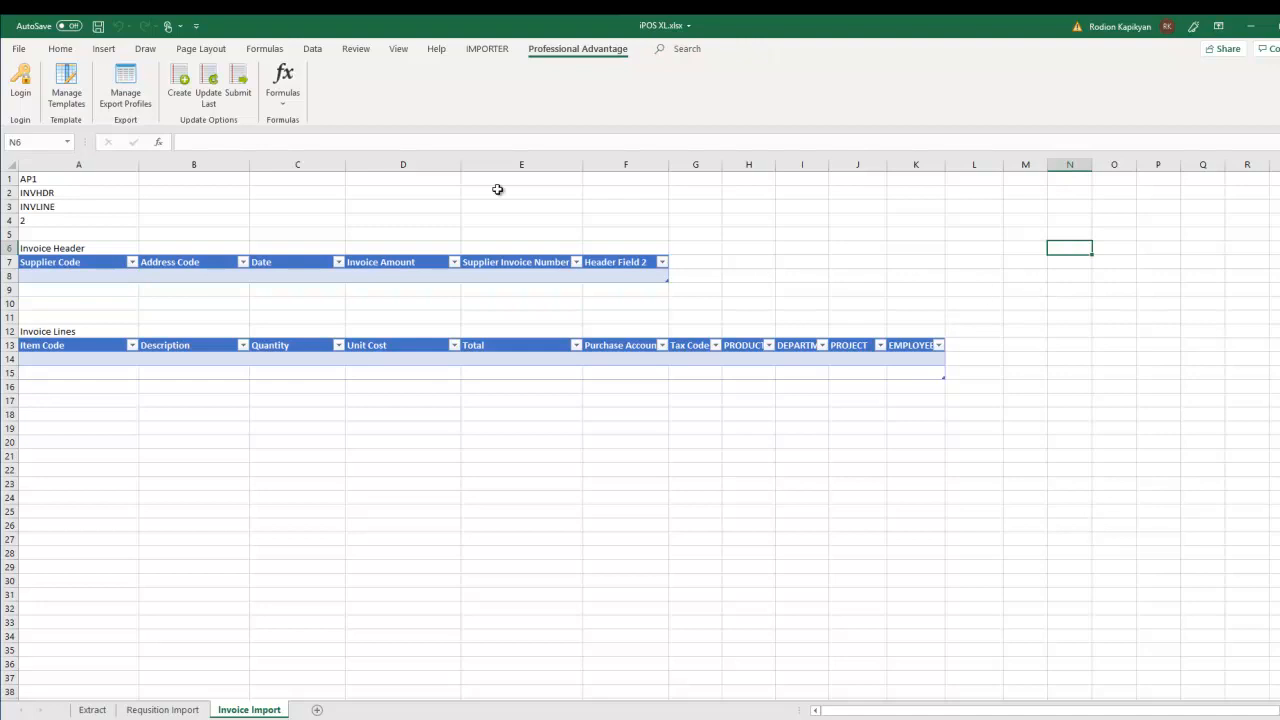
- Load the AP1 supplier list into N6 with IPOS_SUPP and look up codes such as 81002
left_click(283, 80)
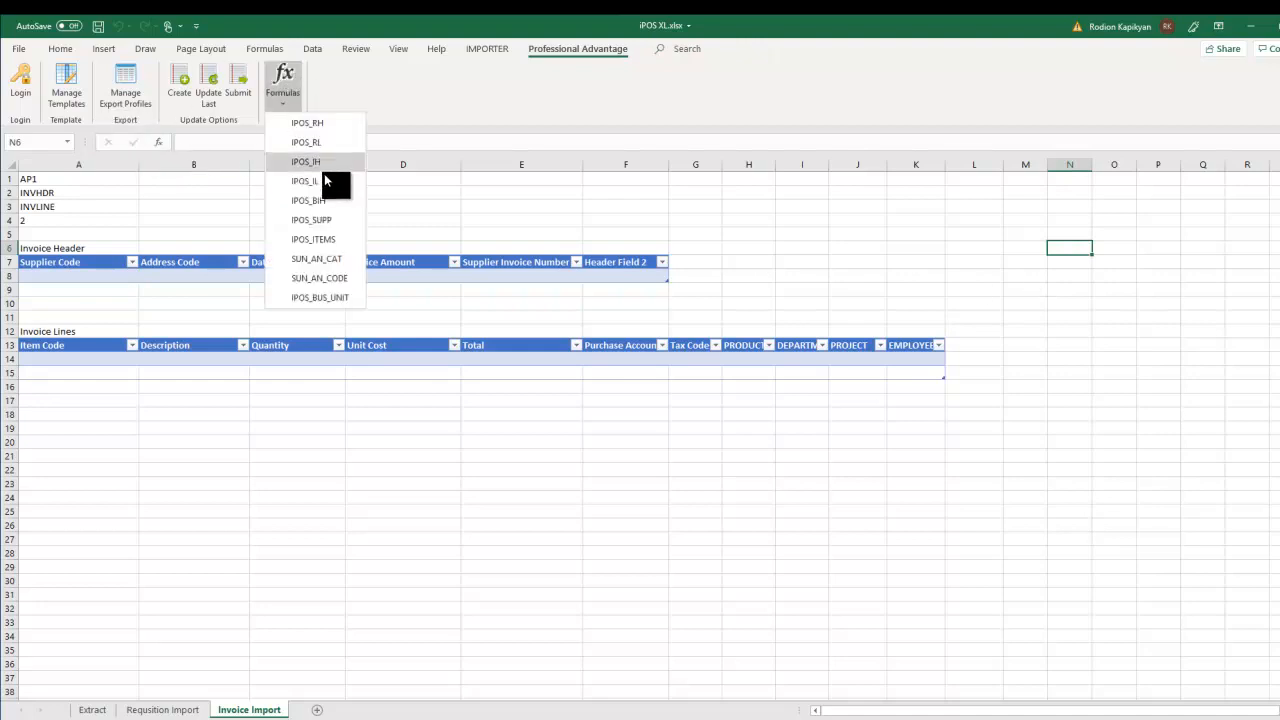
left_click(311, 219)
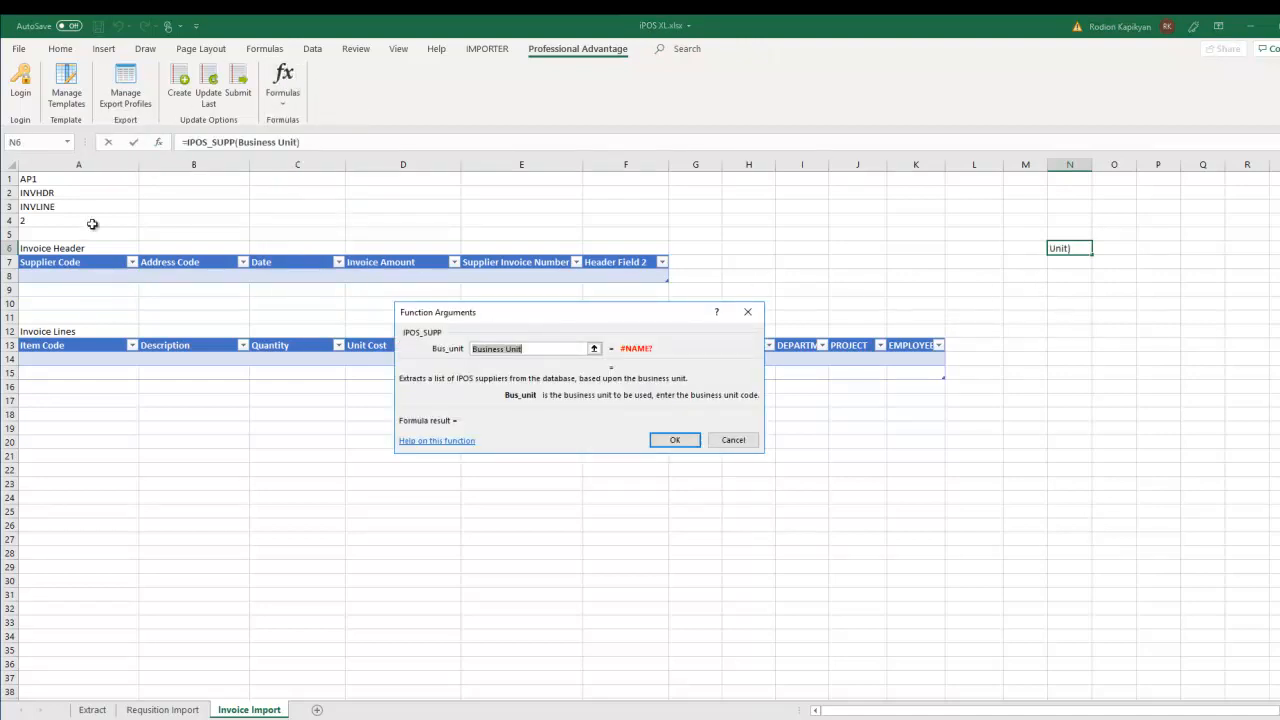
left_click(56, 179)
left_click(674, 440)
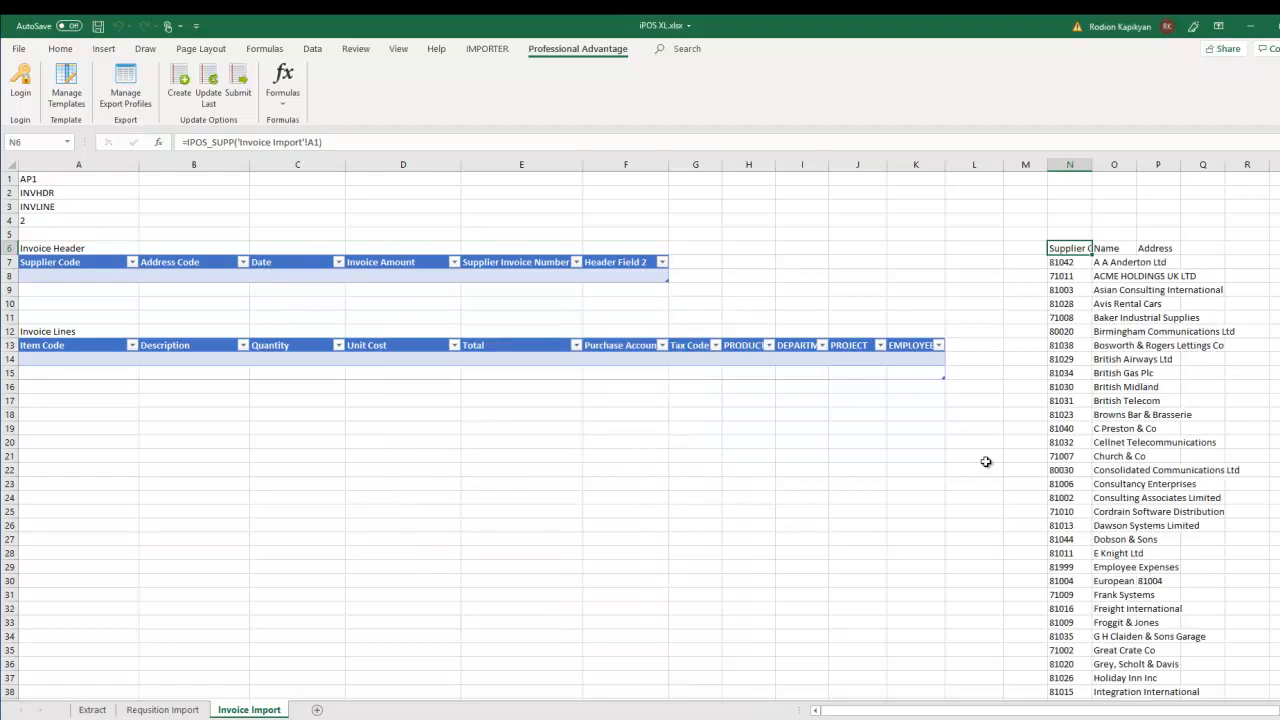
left_click(1120, 304)
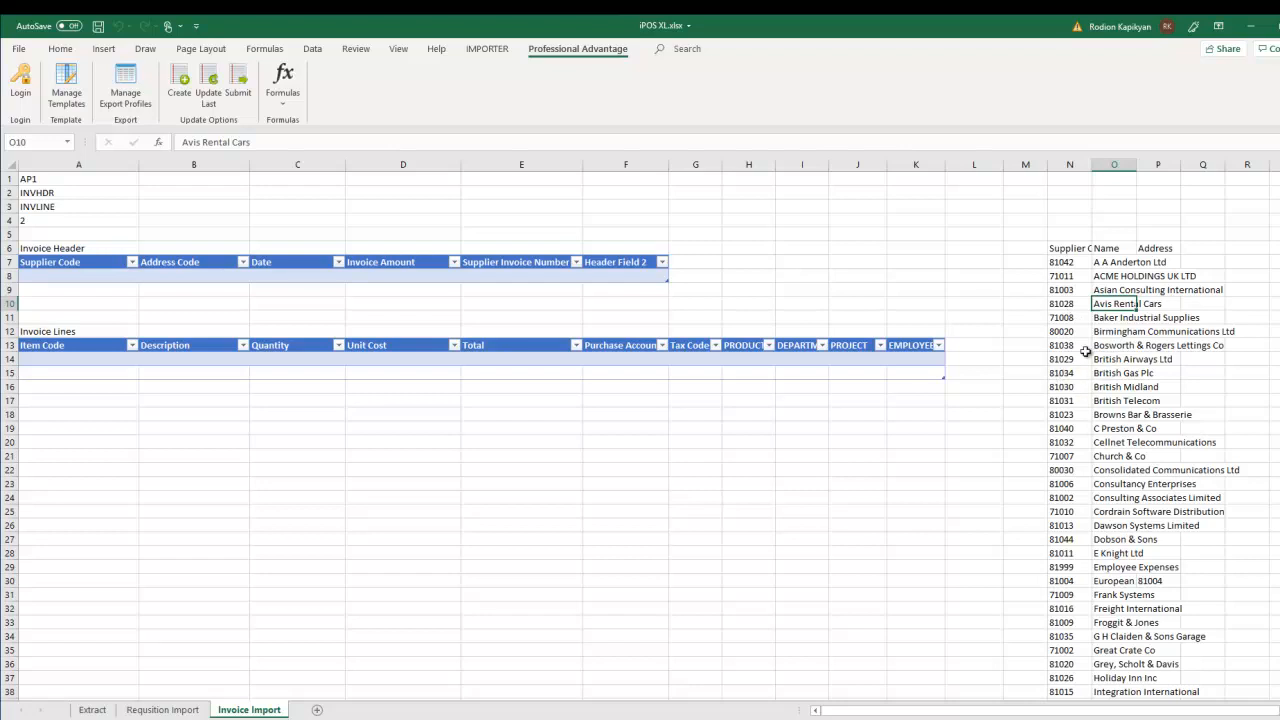
left_click(1068, 498)
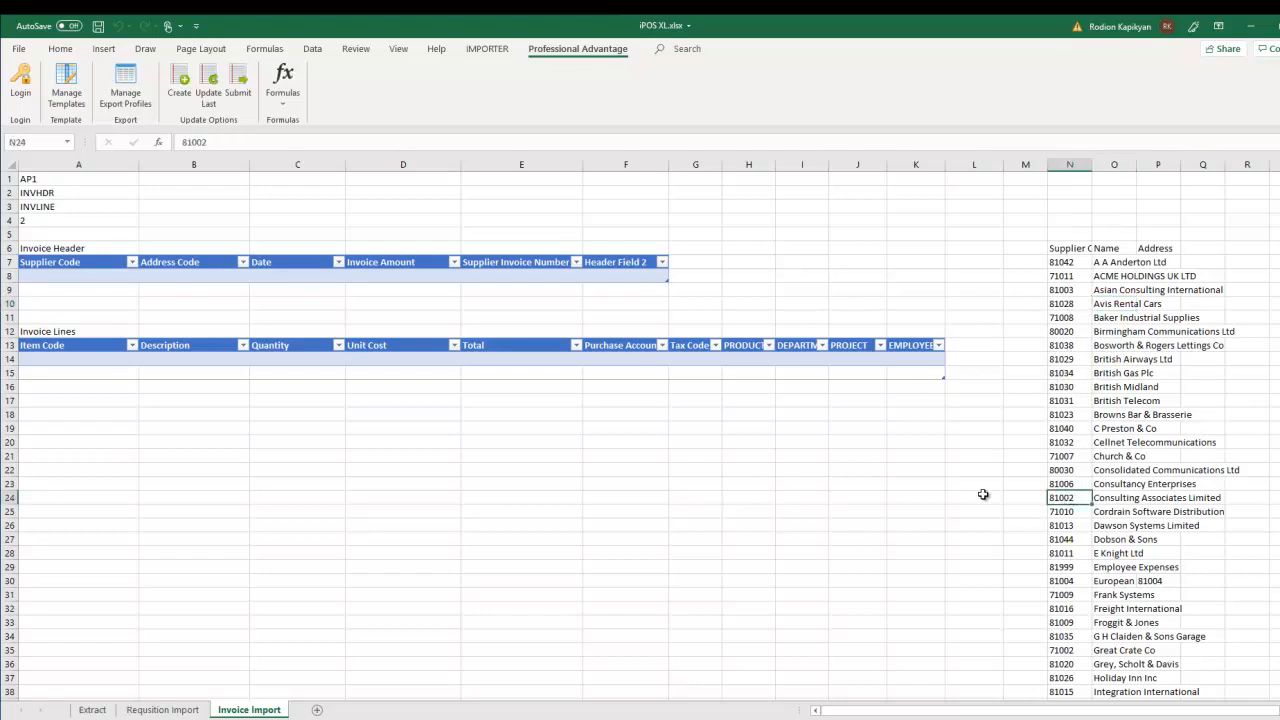
left_click(56, 275)
- Enter supplier code 81001, amount 120, invoice number INV343435 and note 'Comment' in the header row
type("81001")
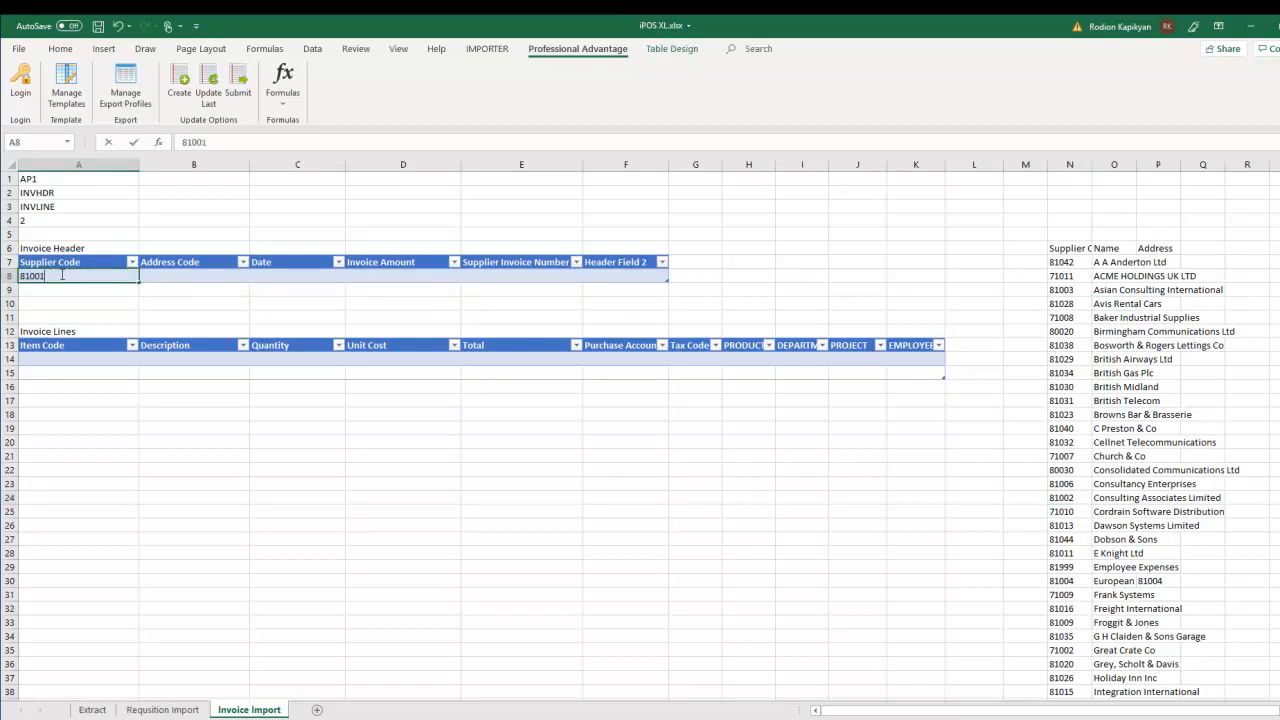
left_click(266, 277)
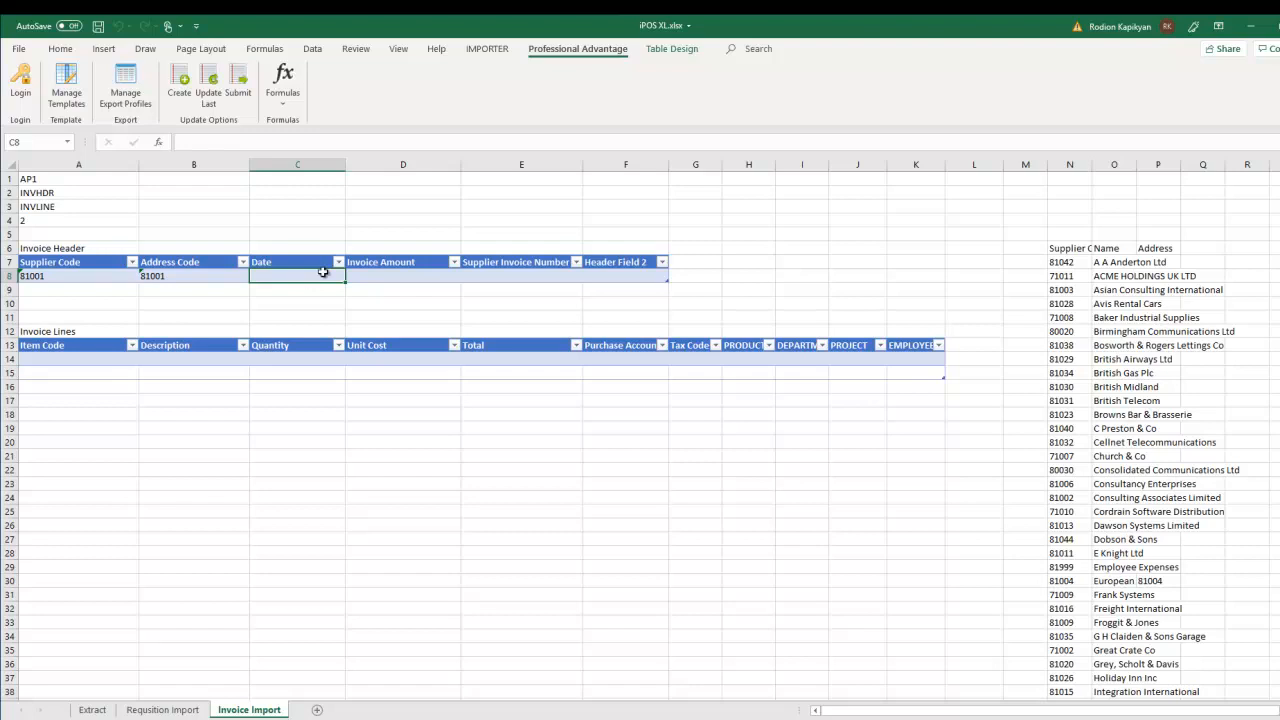
left_click(381, 275)
type("120")
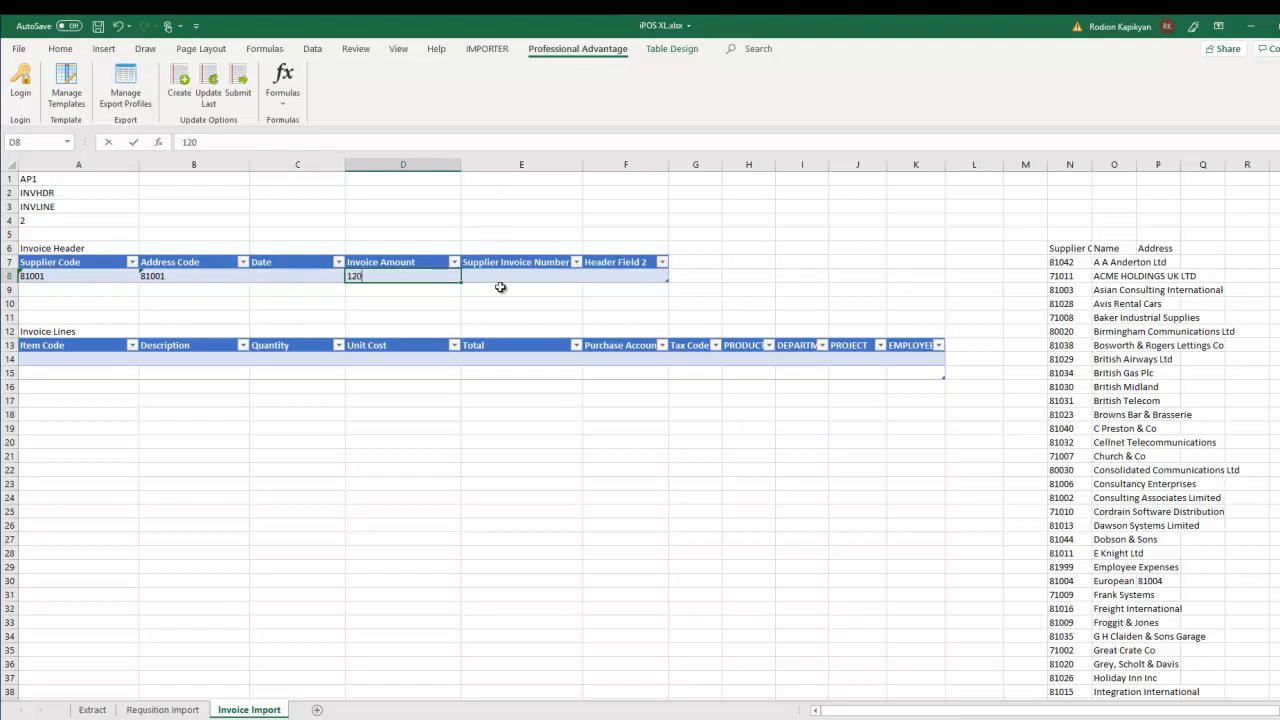
key("Tab")
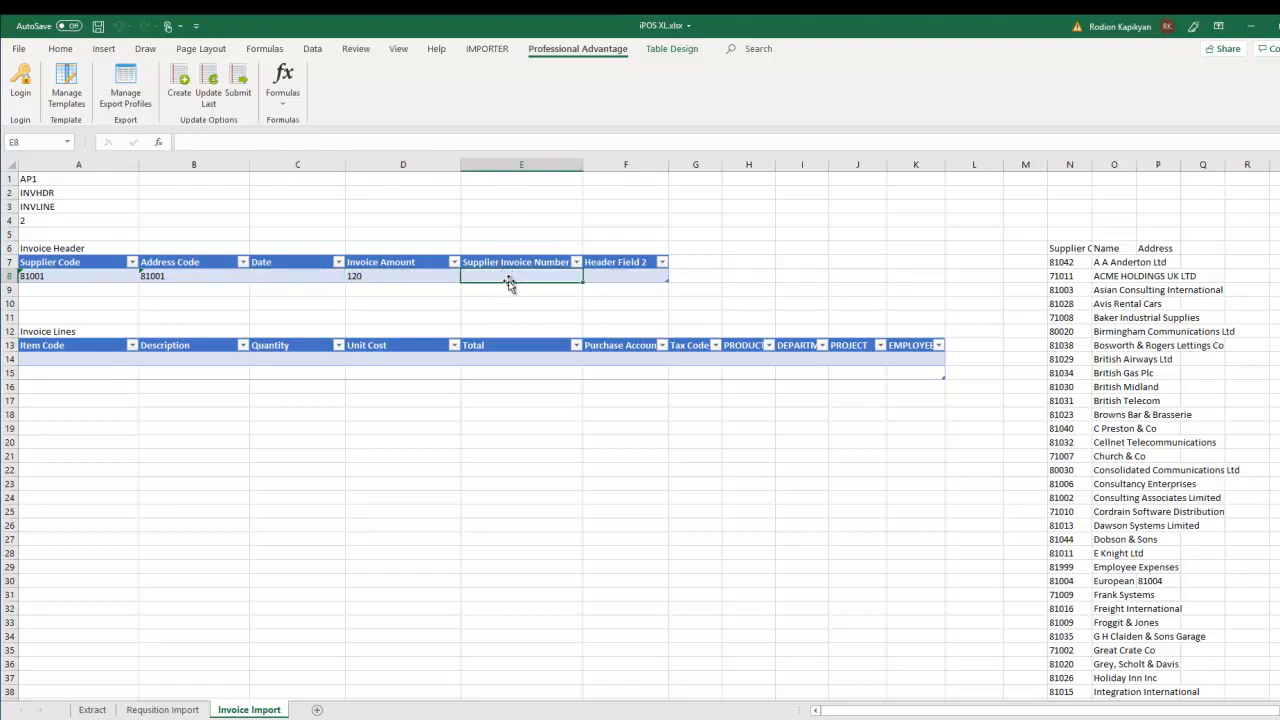
type("INV343435")
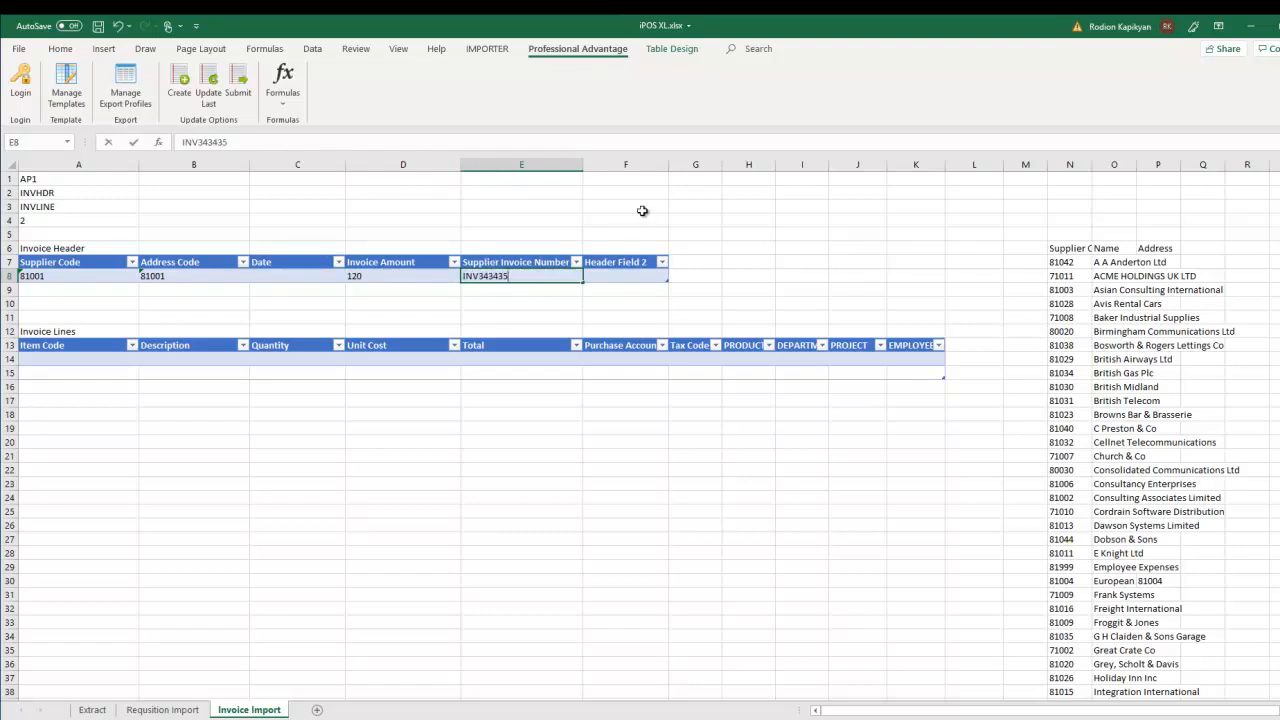
left_click(619, 274)
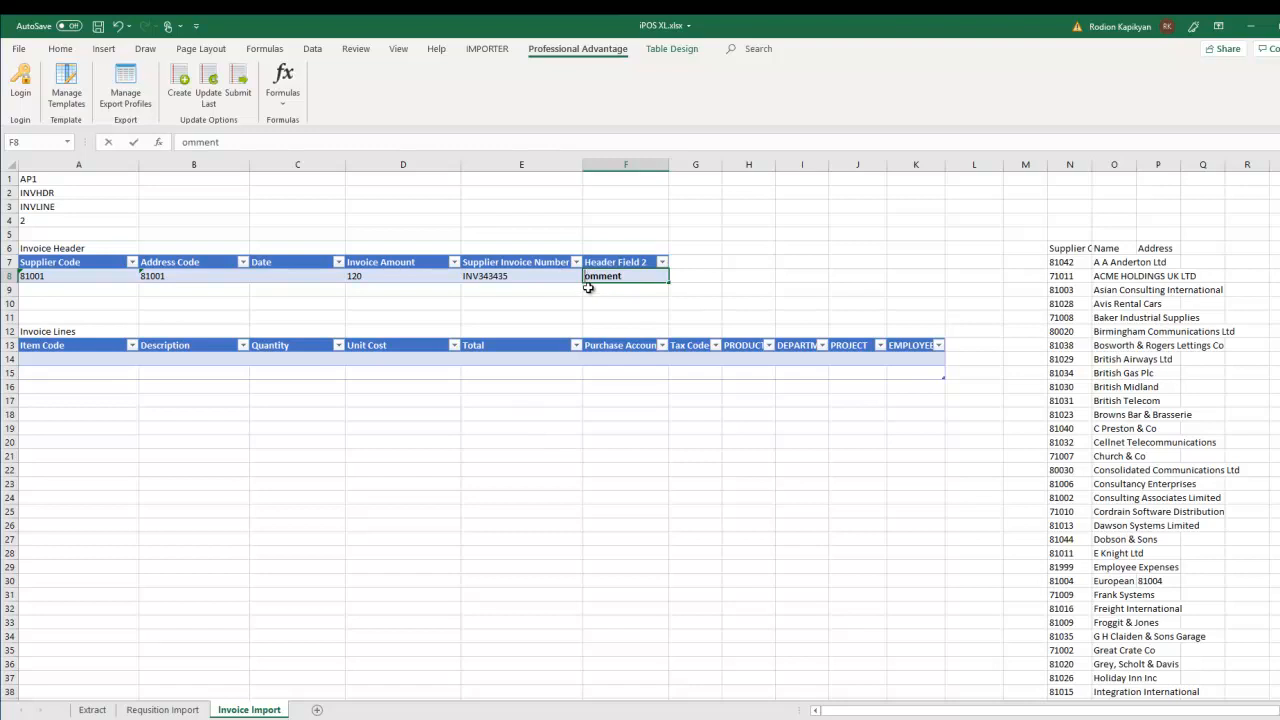
type("C")
left_click(548, 402)
left_click(102, 359)
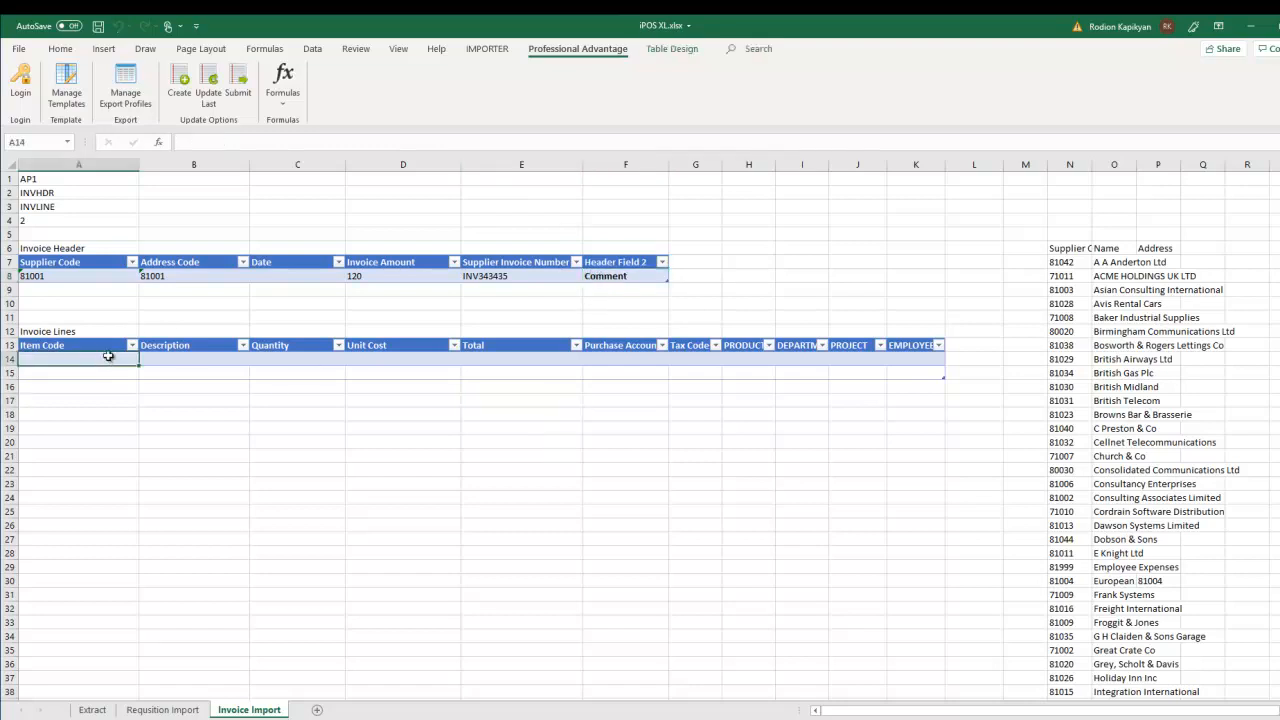
- Add item 4000 (APPLIANCE SERVICING) to the first invoice line with unit cost 100
type("4000")
left_click(86, 429)
left_click(400, 358)
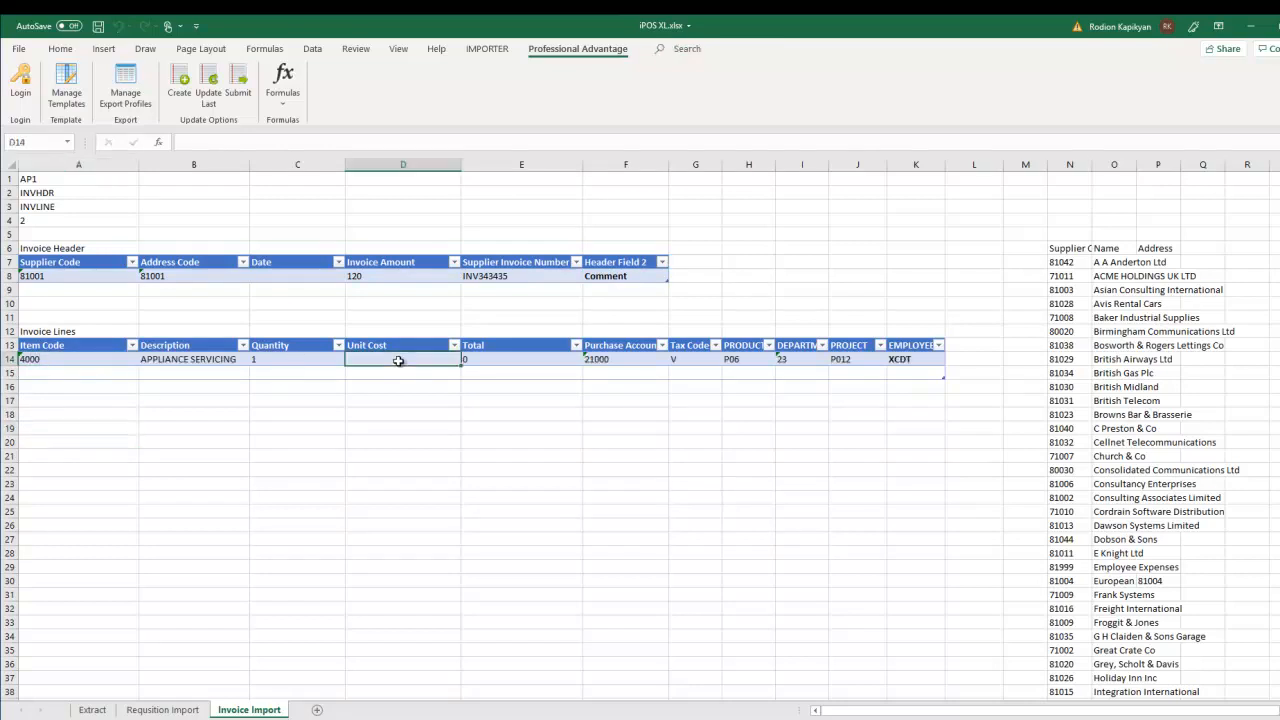
type("1")
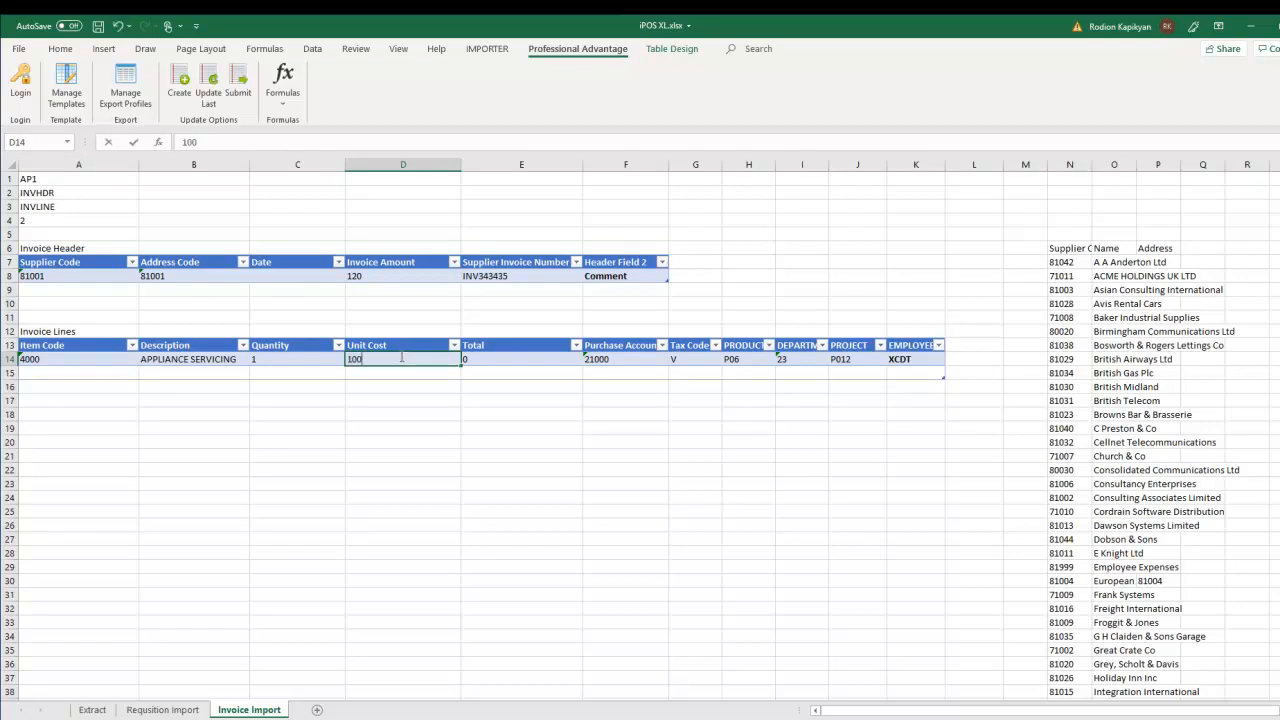
type("00")
left_click(505, 443)
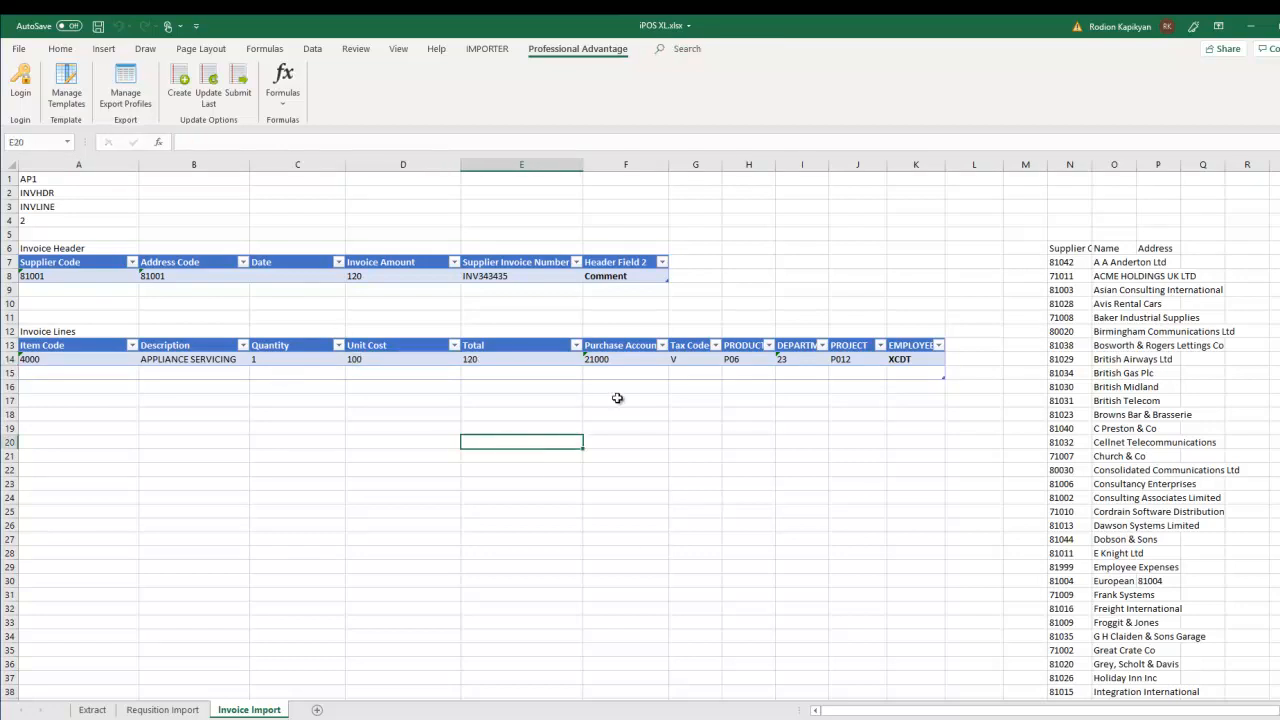
left_click(384, 375)
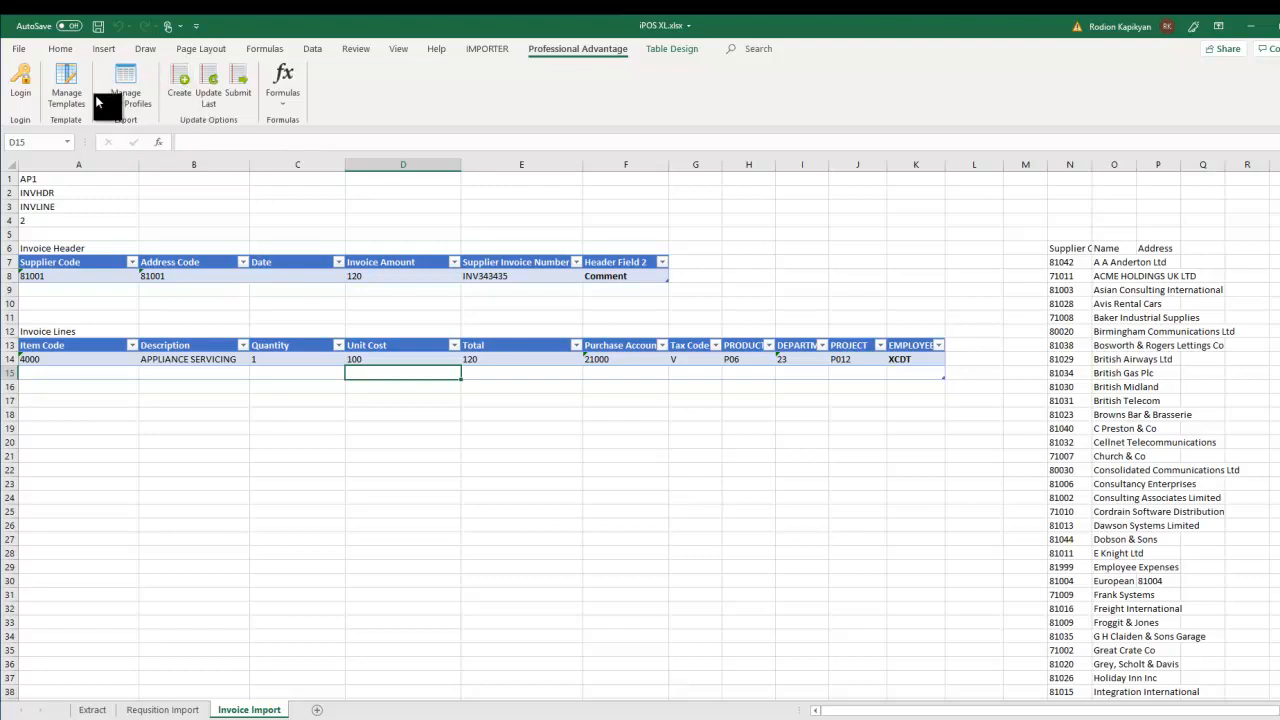
- Submit the invoice tables with Create, dismiss the confirmation, and move to the Extract sheet
left_click(177, 79)
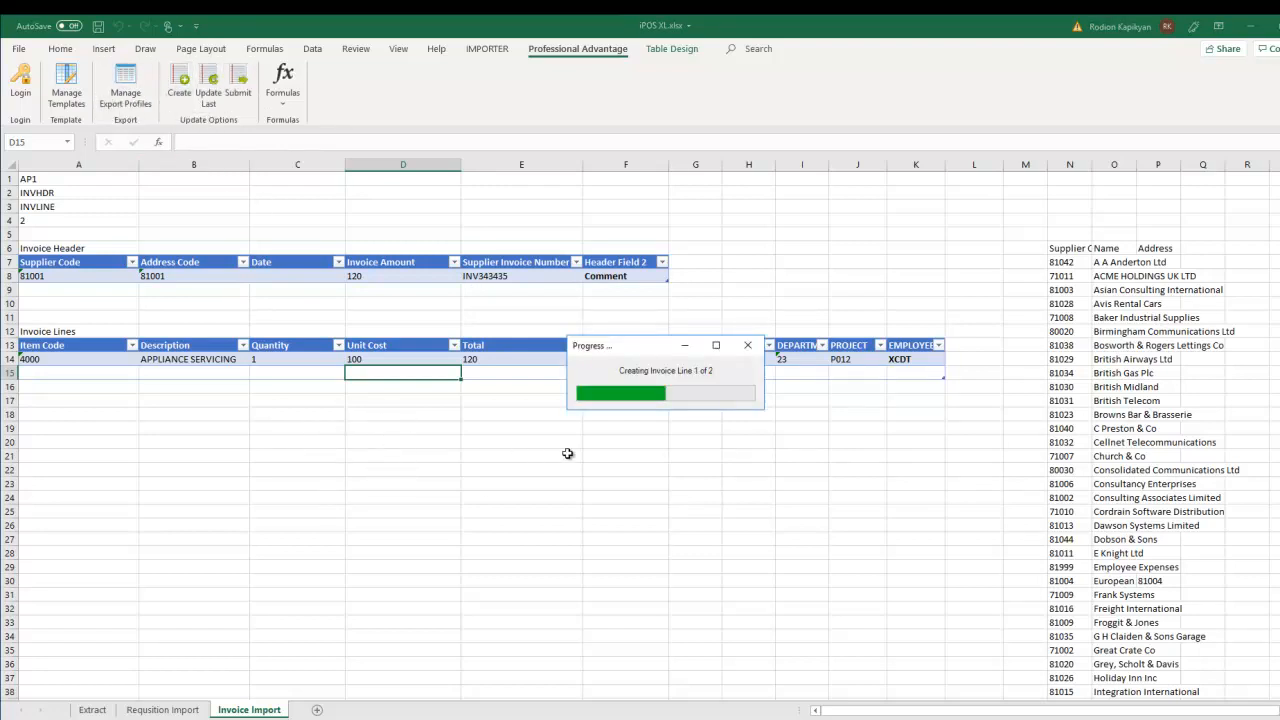
left_click(690, 432)
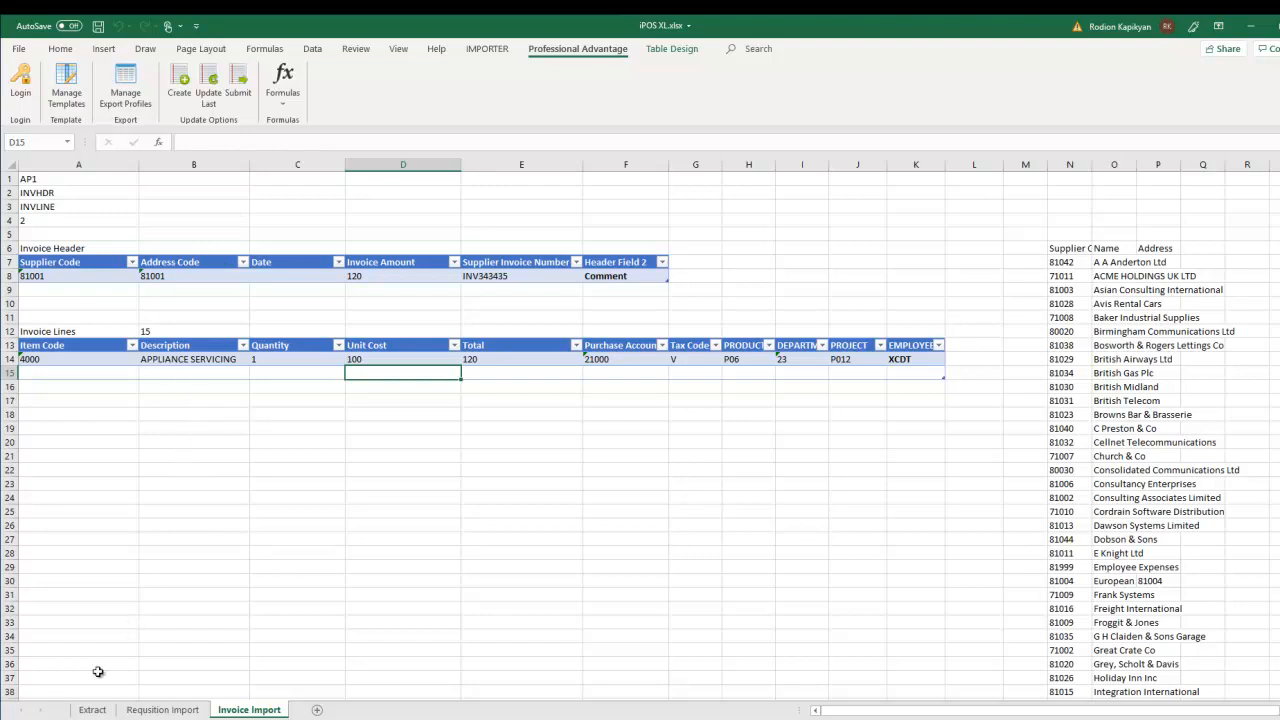
left_click(96, 710)
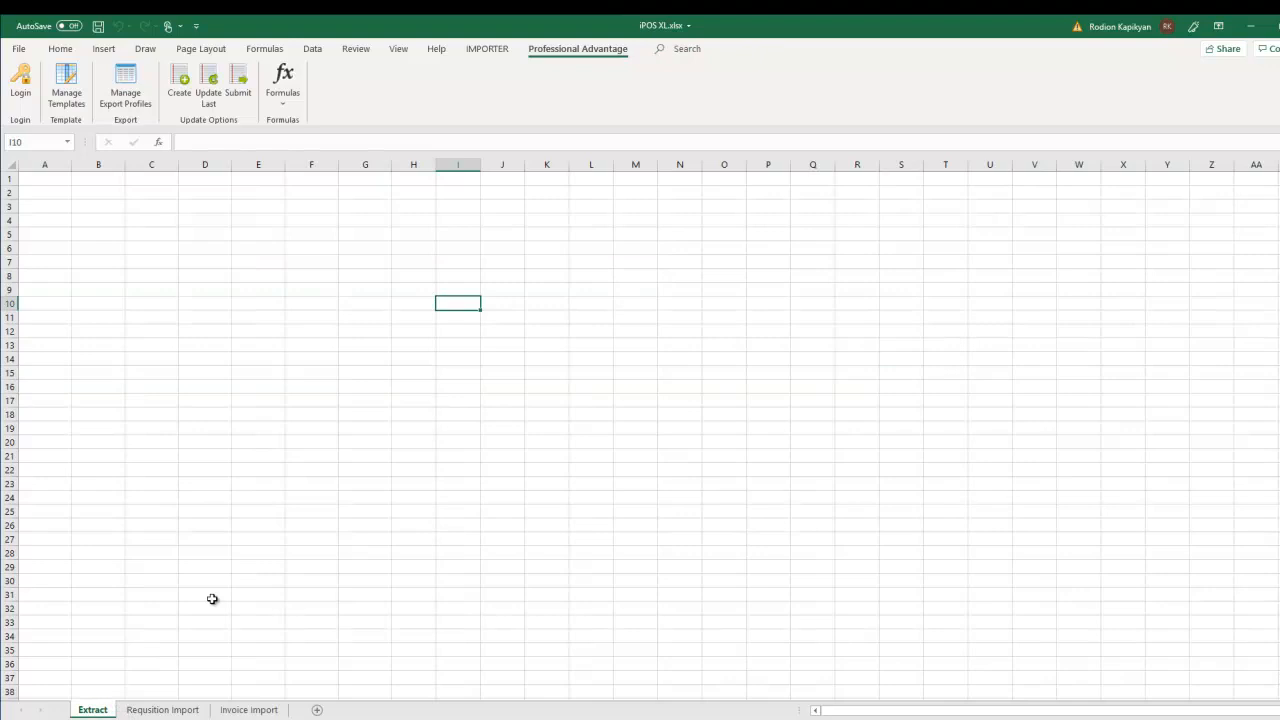
- Select A2 on the Extract sheet and open Manage Export Profiles to show the ExportPane
left_click(40, 201)
left_click(39, 193)
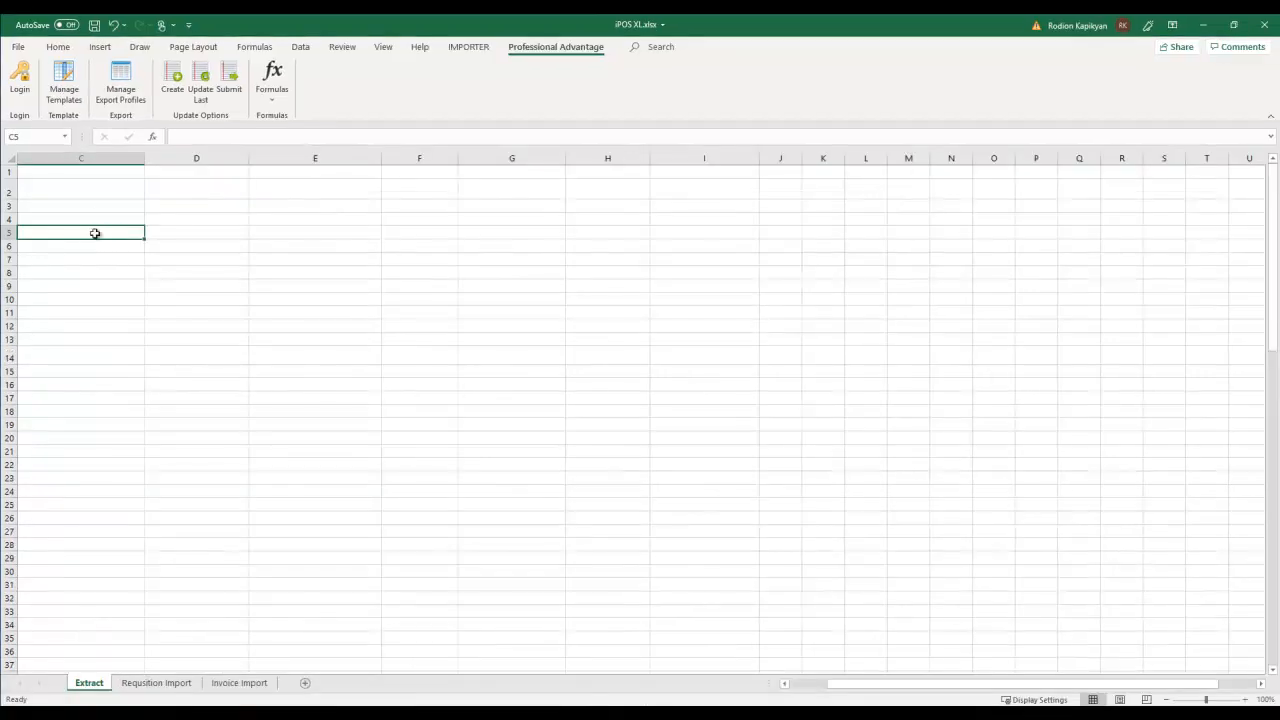
left_click(117, 87)
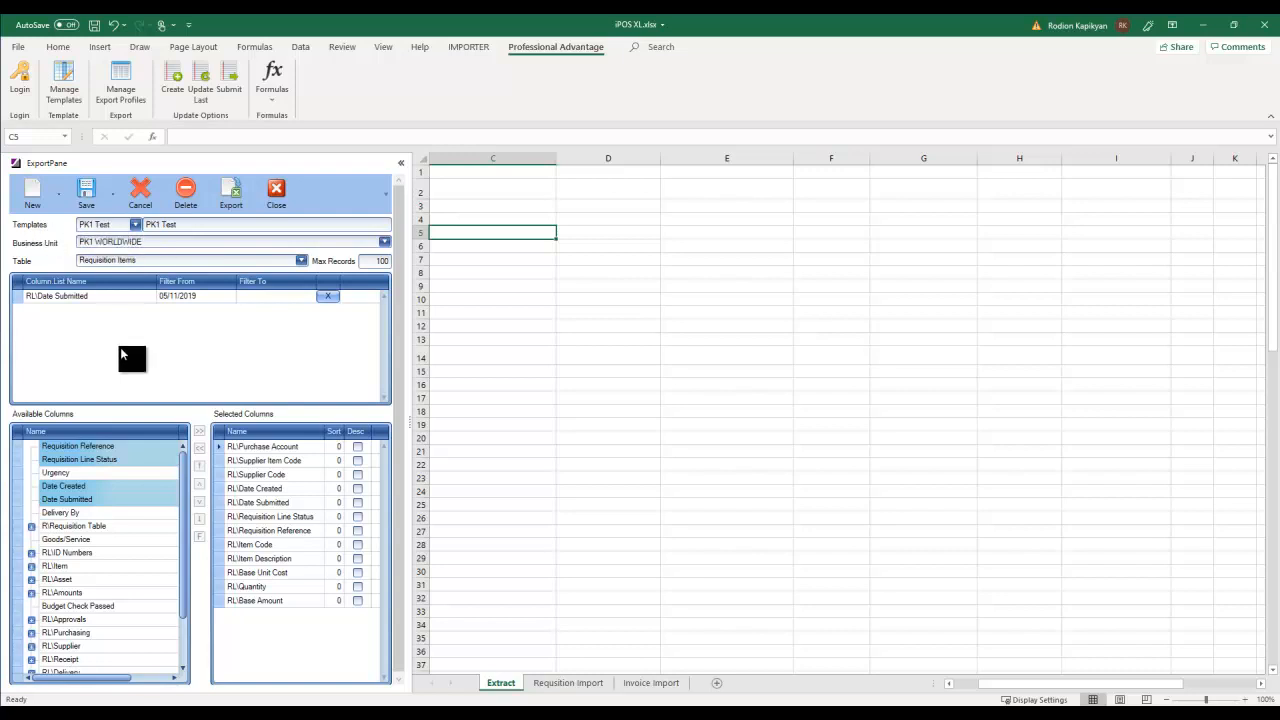
- Load the PK1 Test template, keep PK1 WORLDWIDE as business unit, and switch Table to Requisitions
left_click(134, 225)
left_click(113, 237)
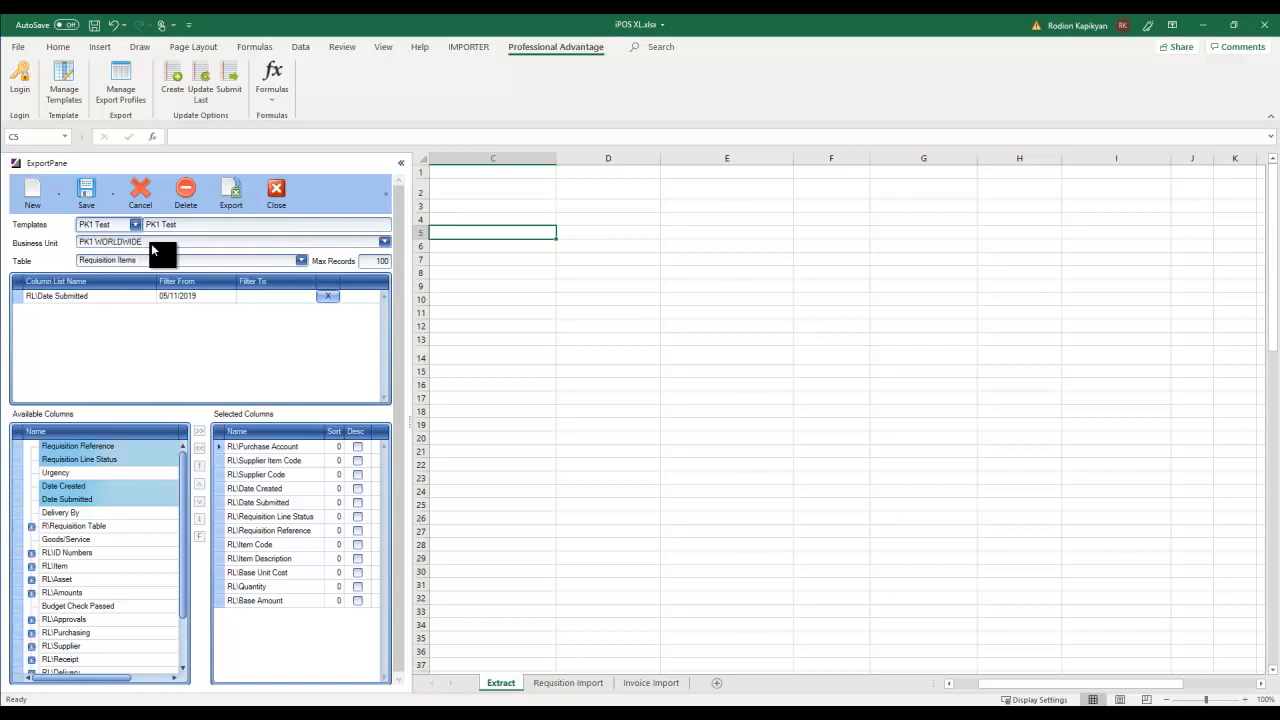
left_click(383, 242)
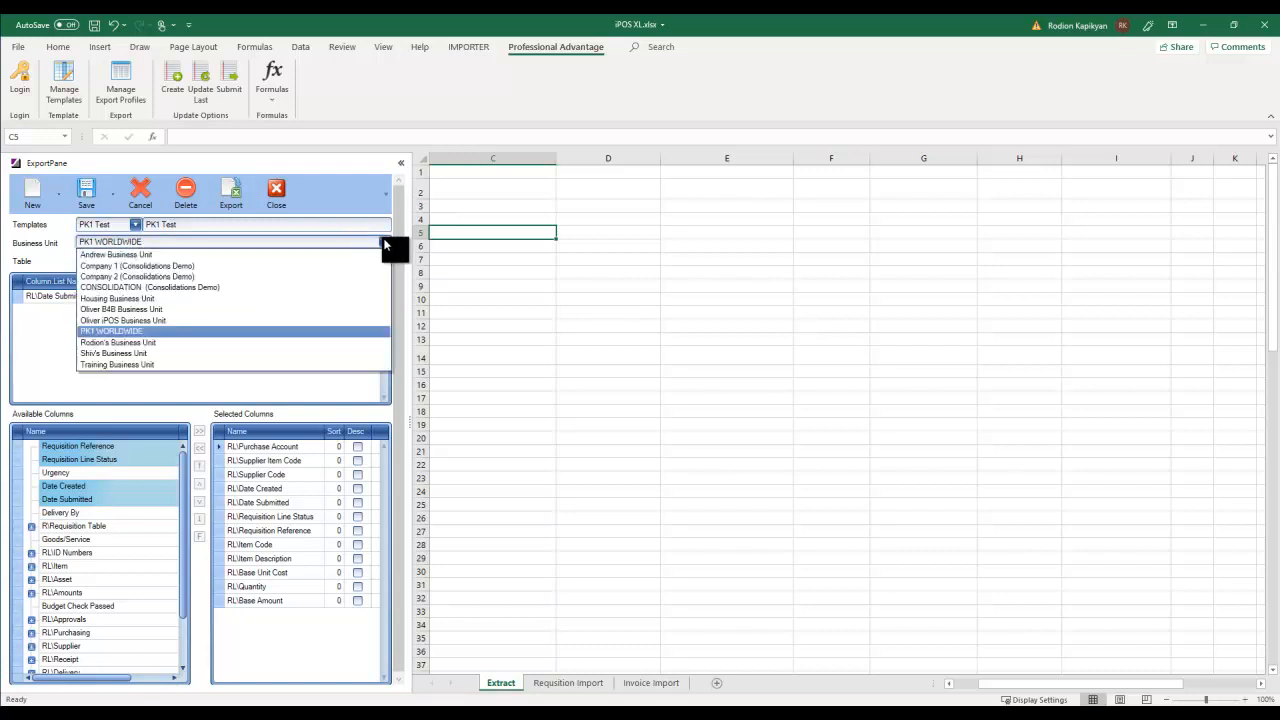
left_click(62, 240)
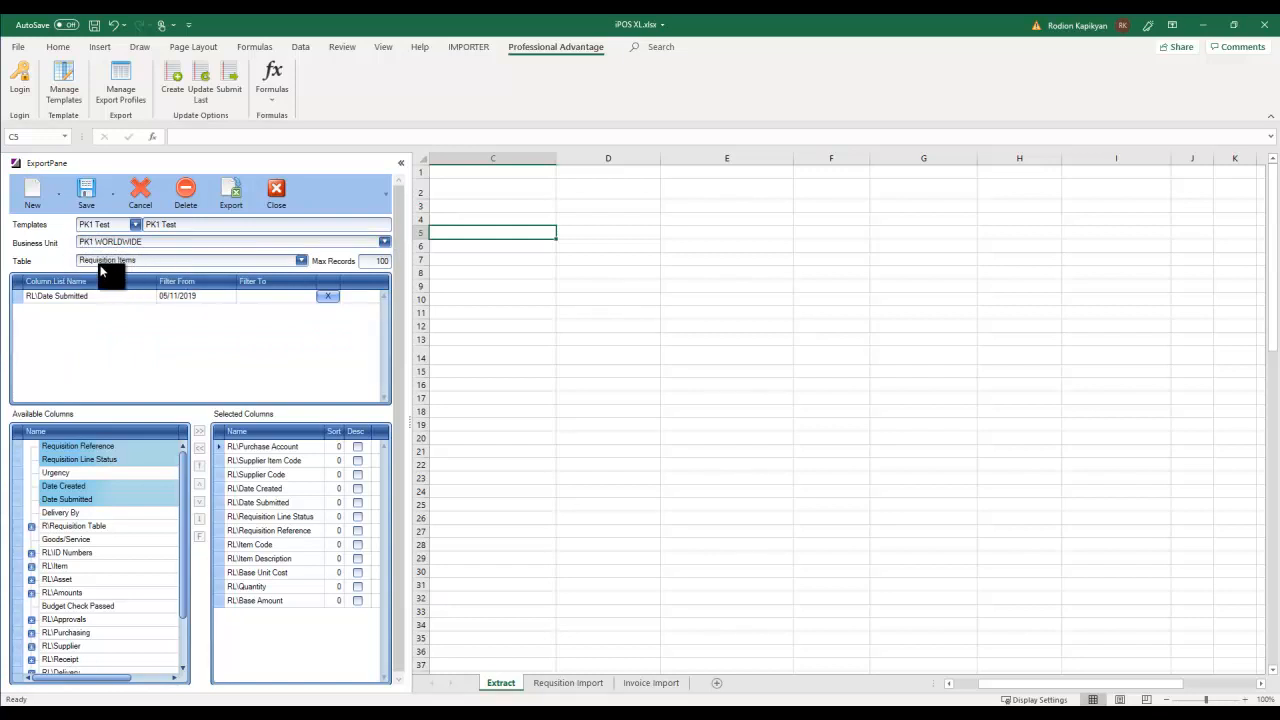
left_click(300, 260)
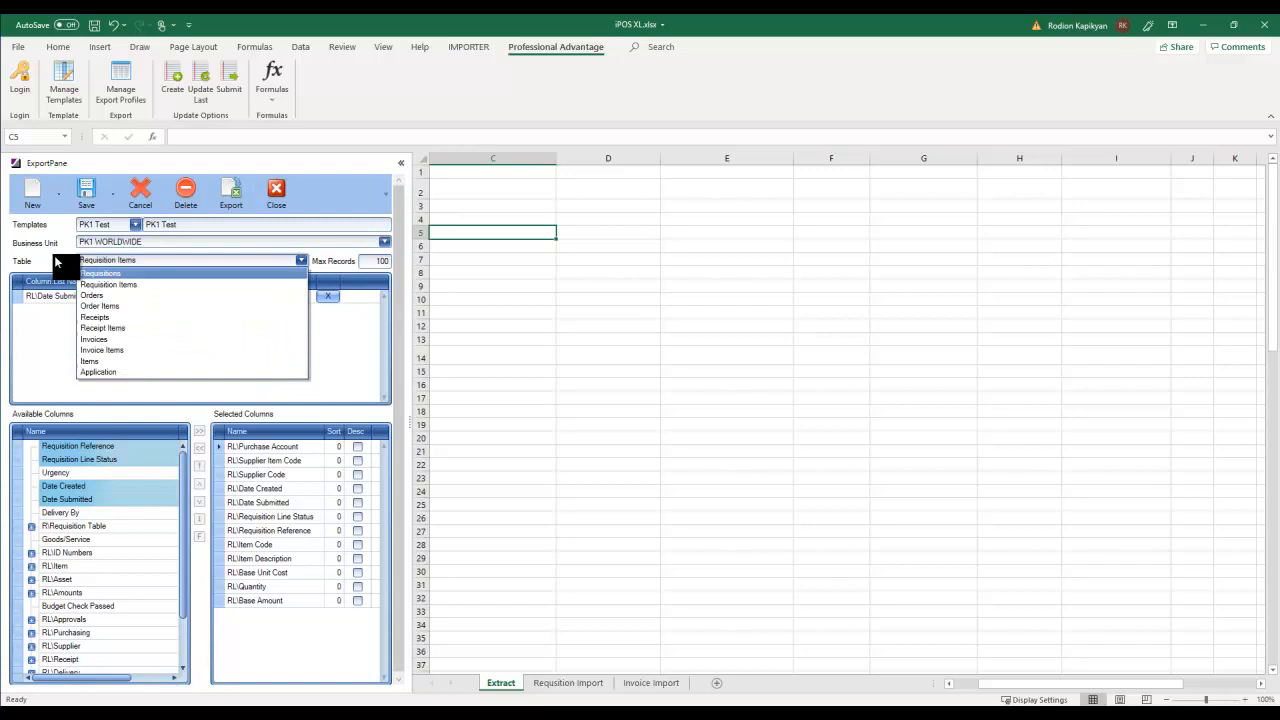
left_click(104, 283)
key("Up")
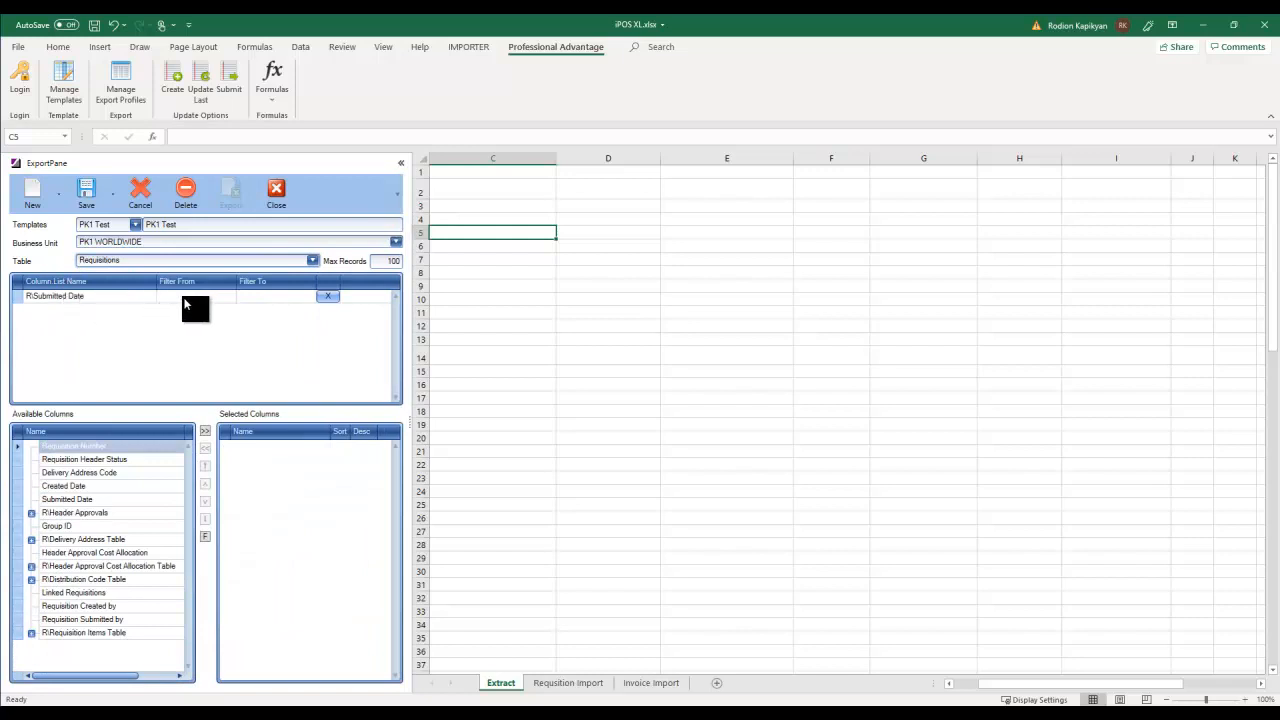
- Add all Requisitions columns and expand the Header Approvals and Distribution Code Table groups
left_click(212, 298)
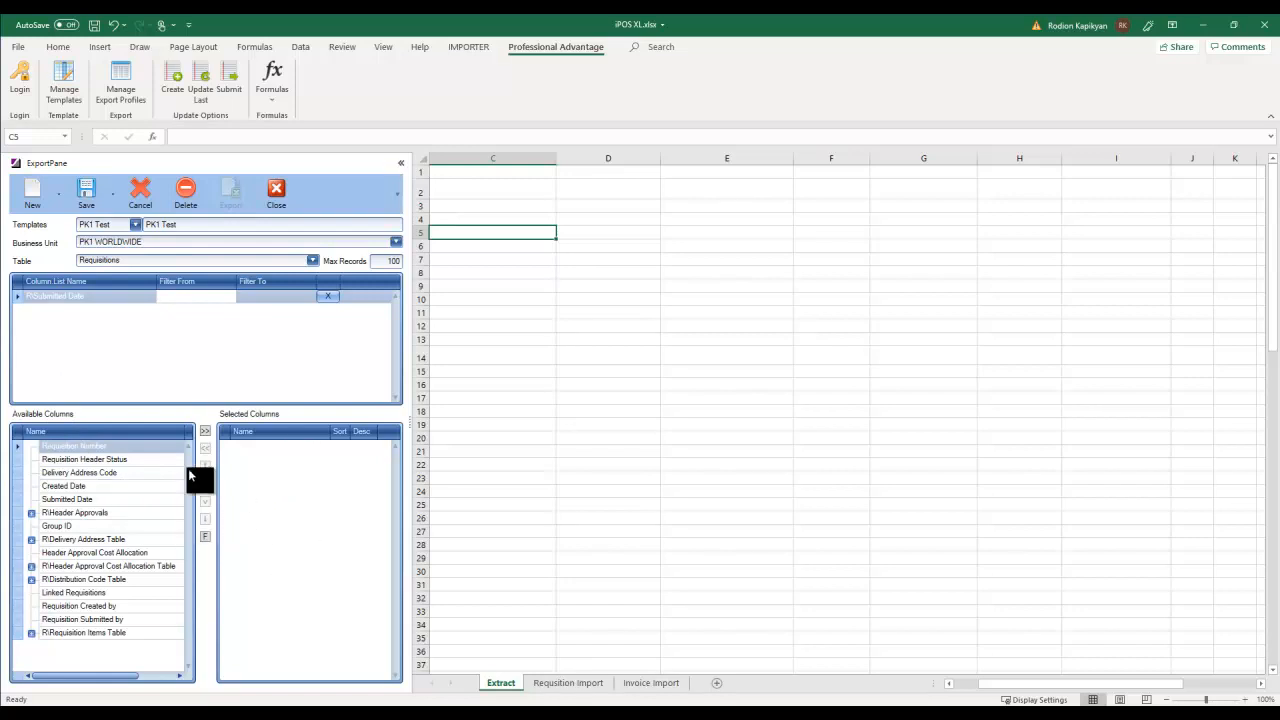
left_click(204, 431)
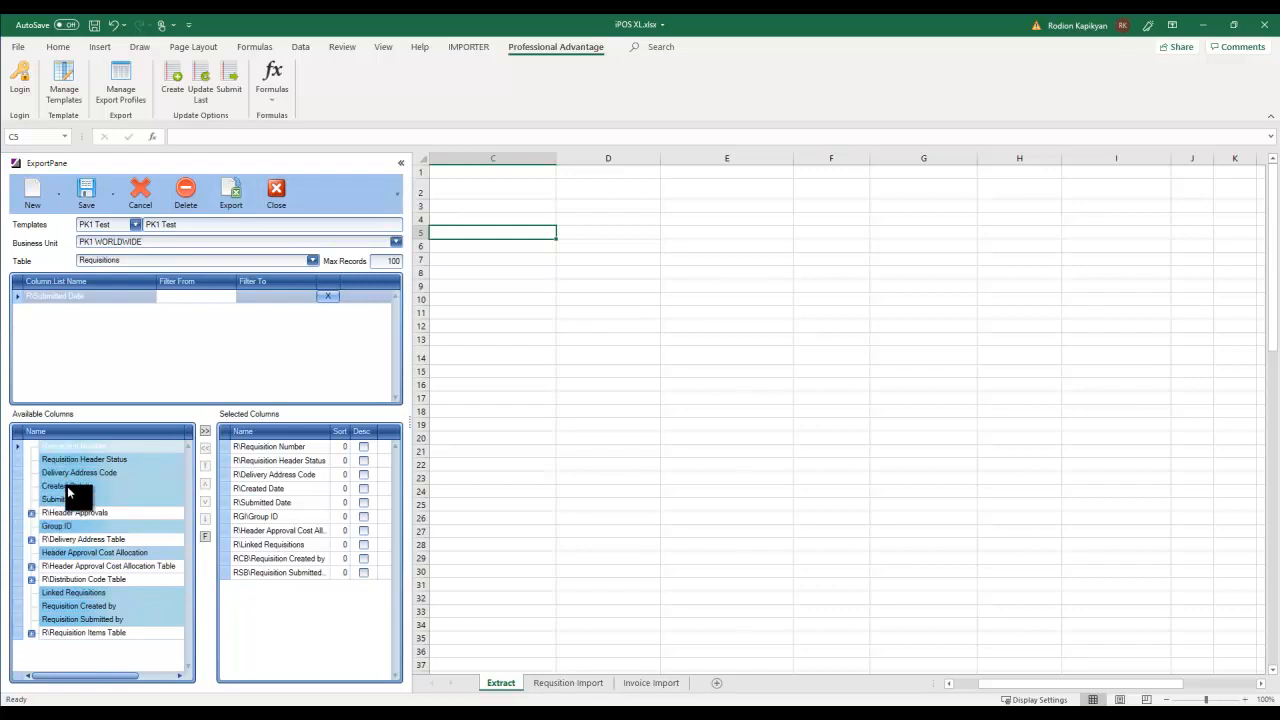
left_click(31, 512)
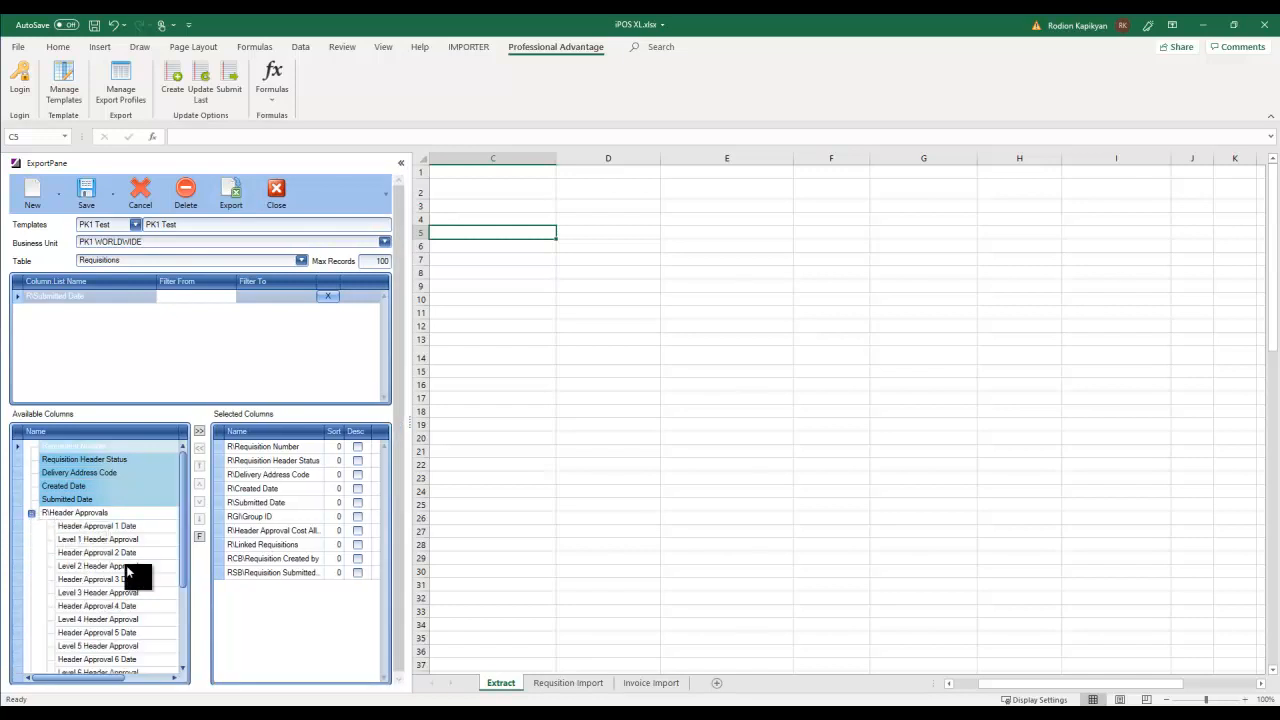
left_click_drag(183, 540, 182, 620)
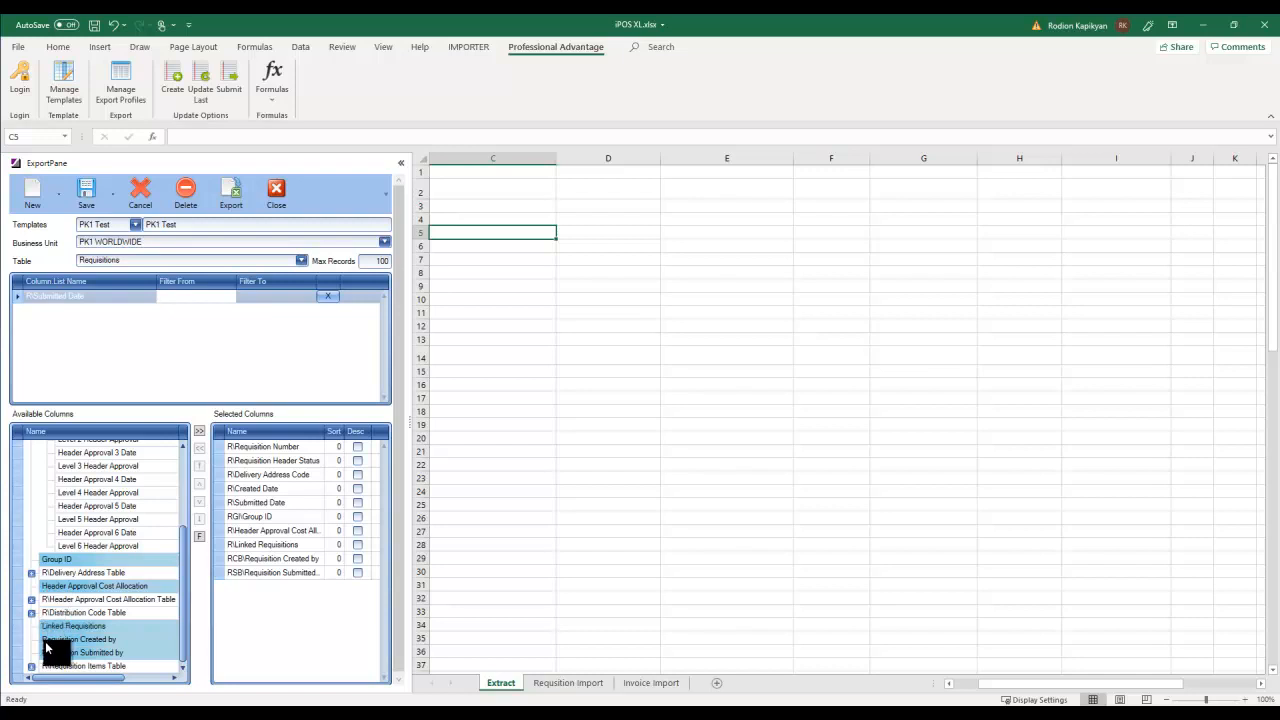
left_click(31, 614)
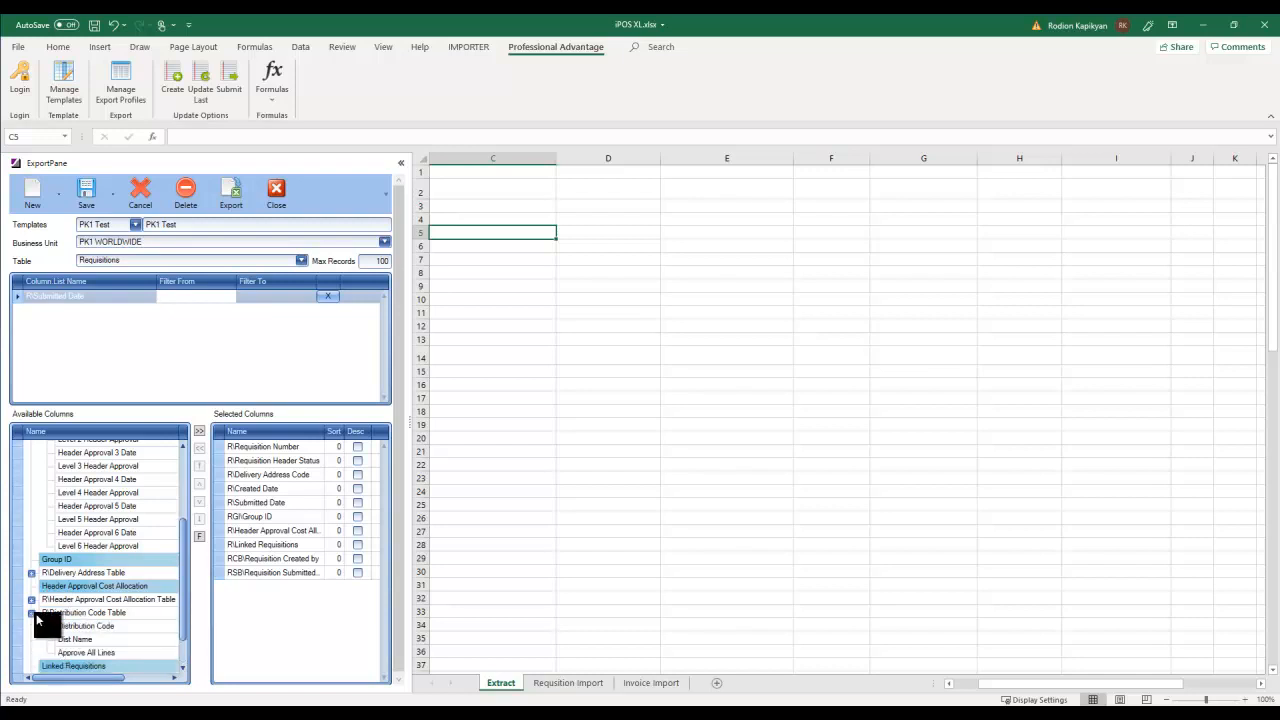
left_click_drag(182, 592, 179, 620)
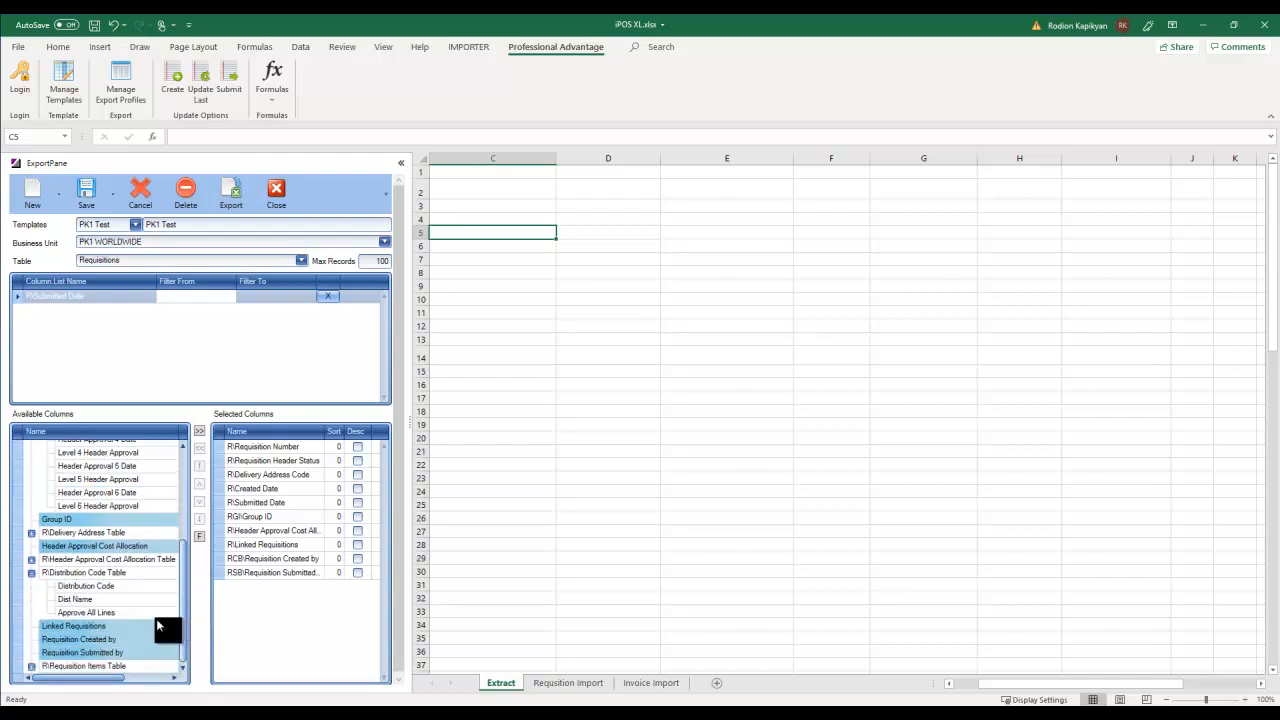
- Check the Distribution Code field and make cell C1 the export starting point
left_click(79, 584)
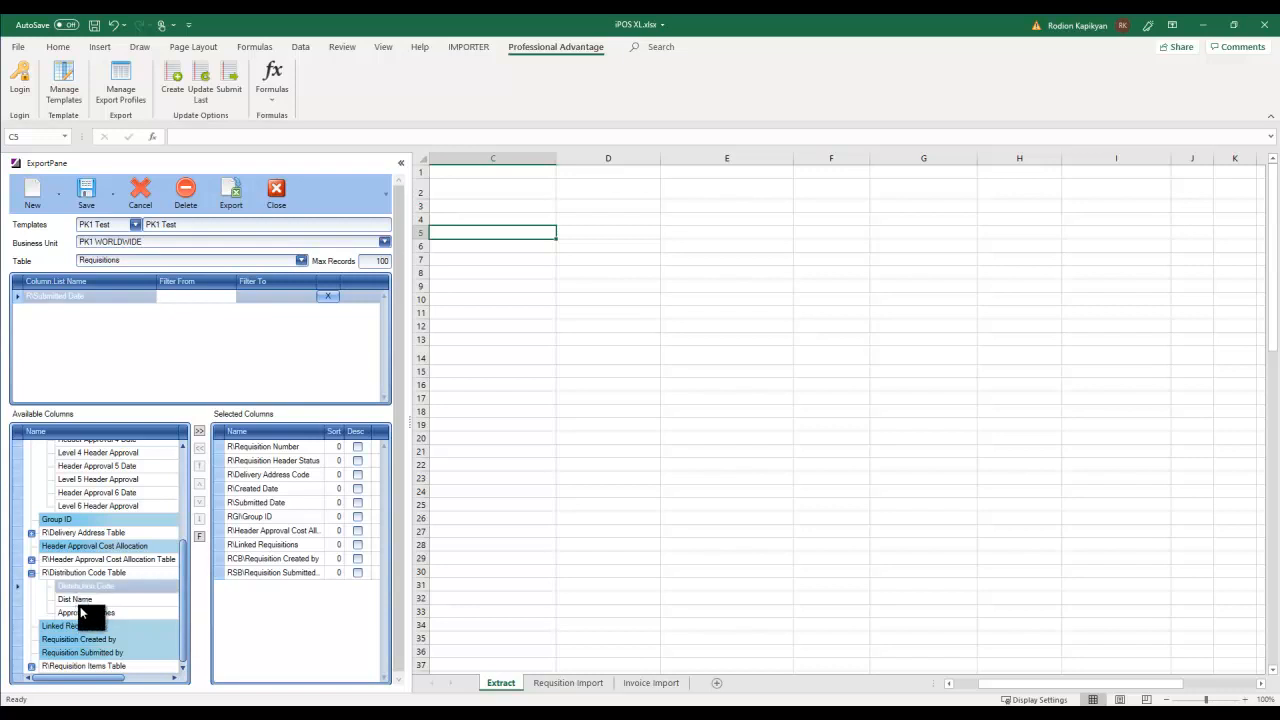
left_click_drag(183, 564, 180, 464)
scroll(184, 466, "down", 1)
scroll(181, 458, "up", 1)
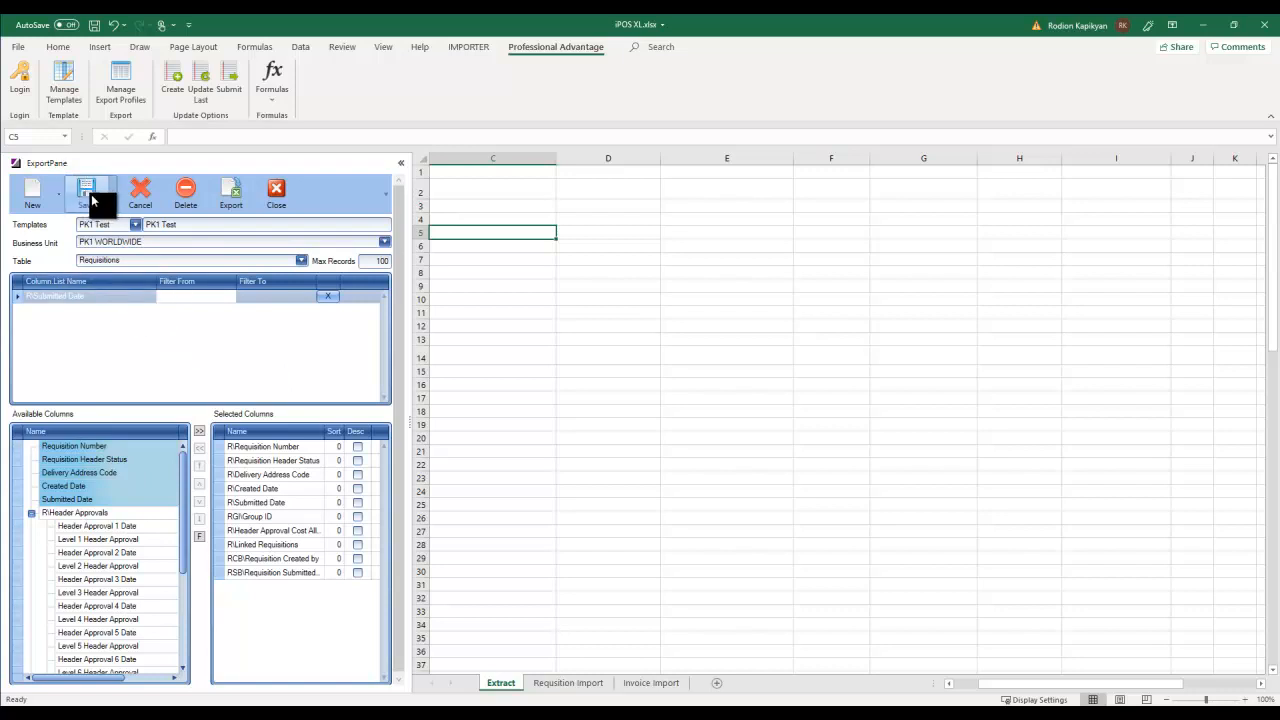
left_click(451, 175)
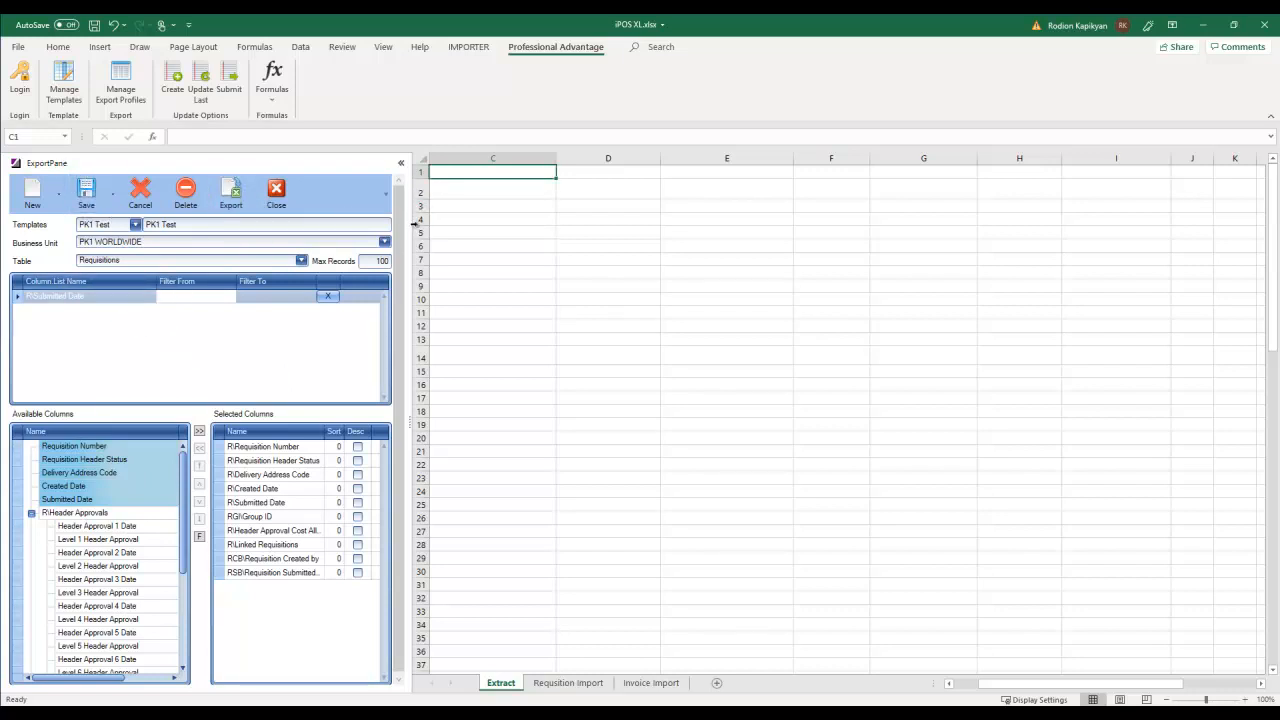
- Export the requisition records into the Extract sheet and check the created date in D12
left_click_drag(426, 198, 426, 194)
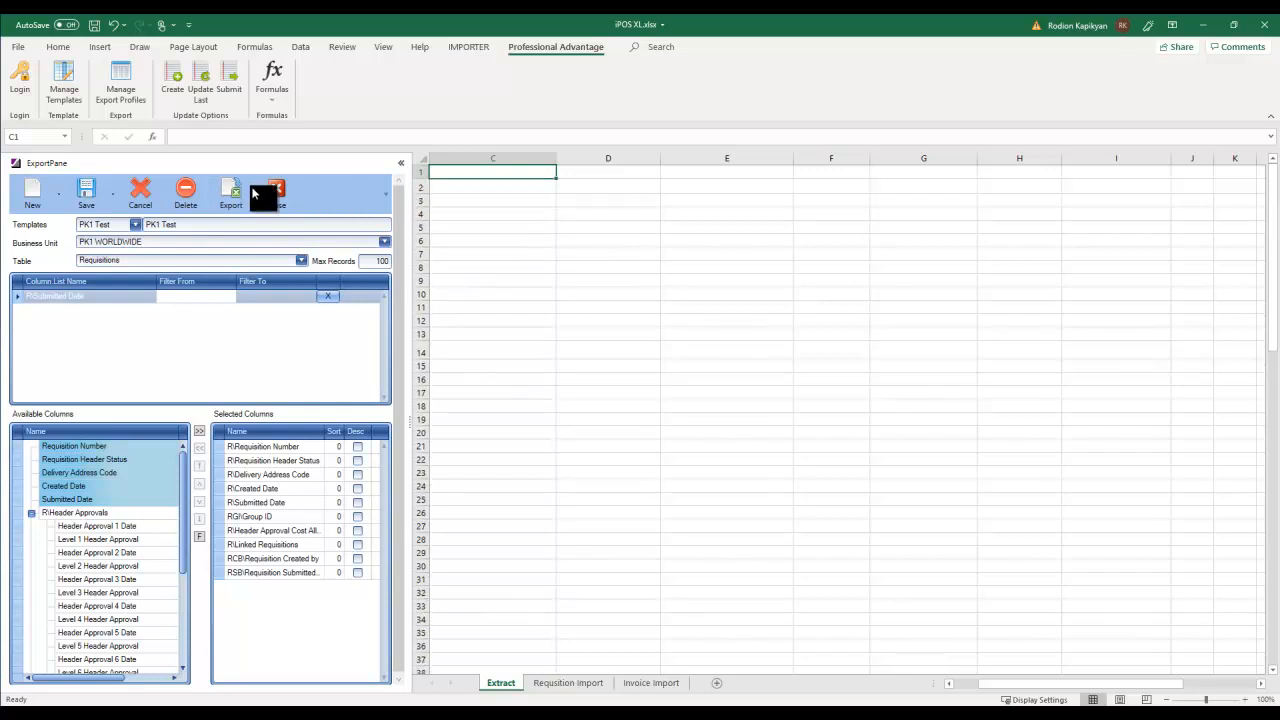
left_click(232, 196)
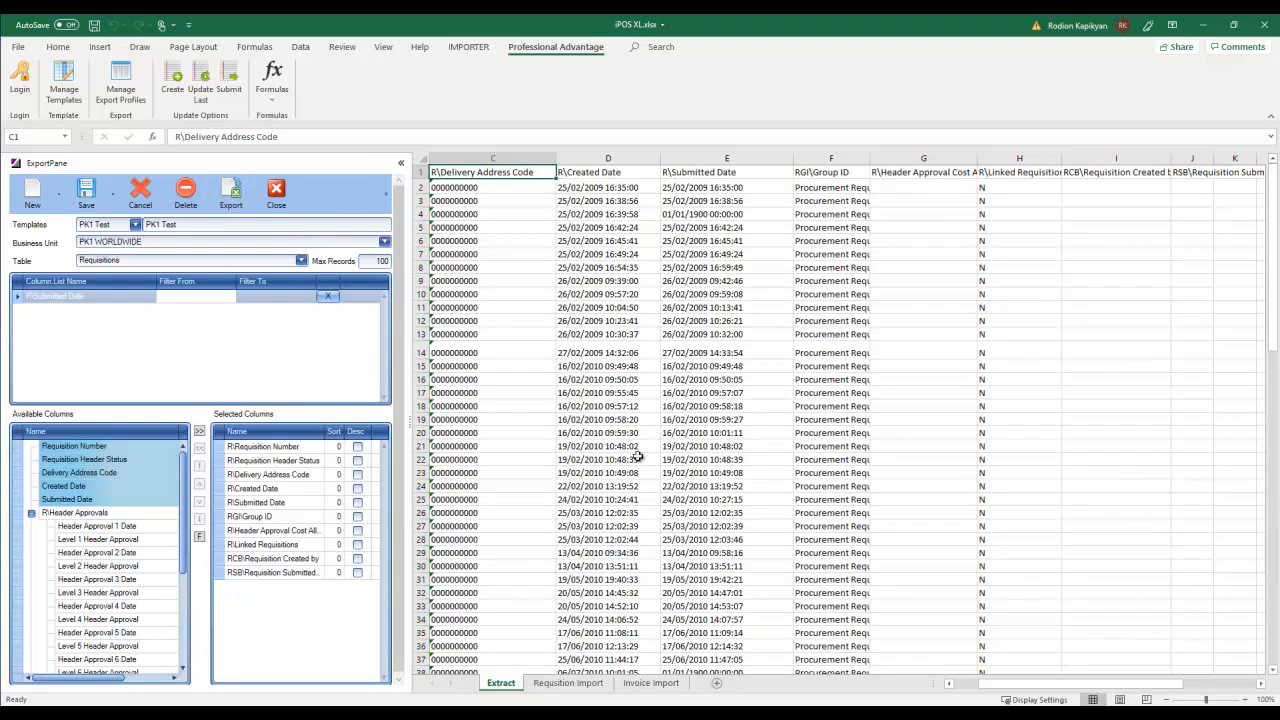
left_click(572, 320)
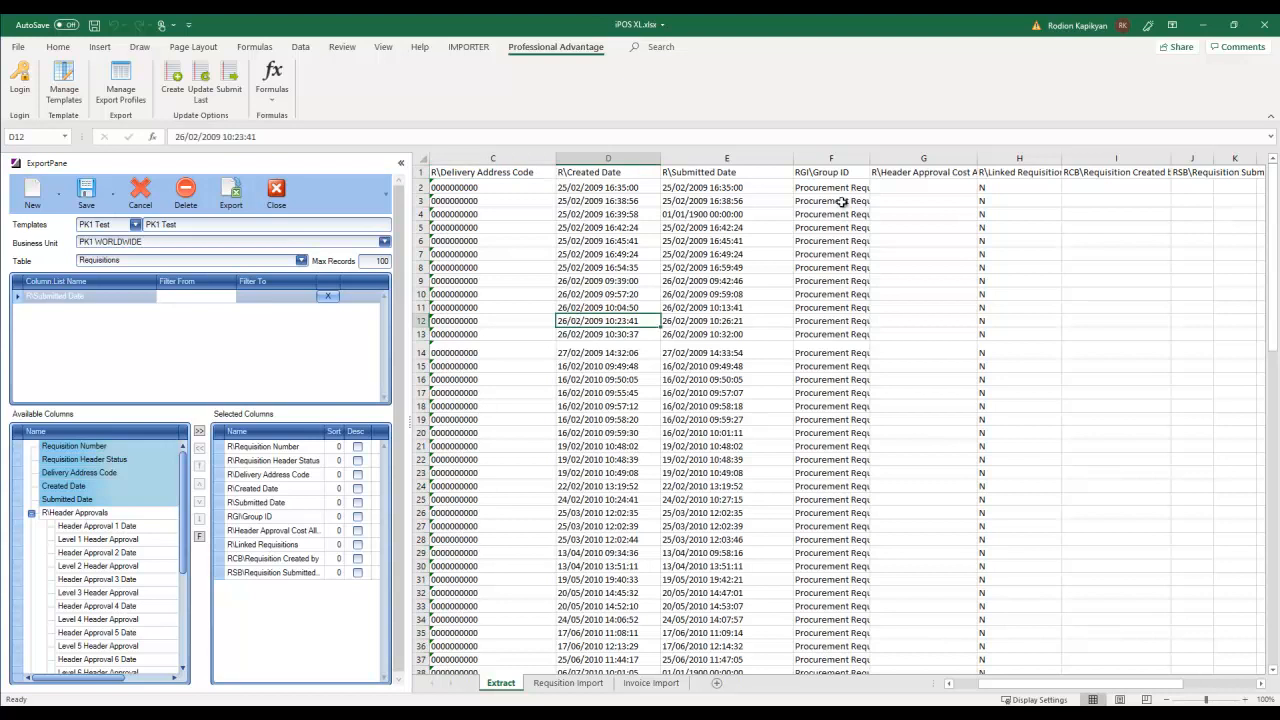
- Widen column F to show Procurement Requisitioners and narrow Submitted Date column E
left_click_drag(873, 158, 918, 161)
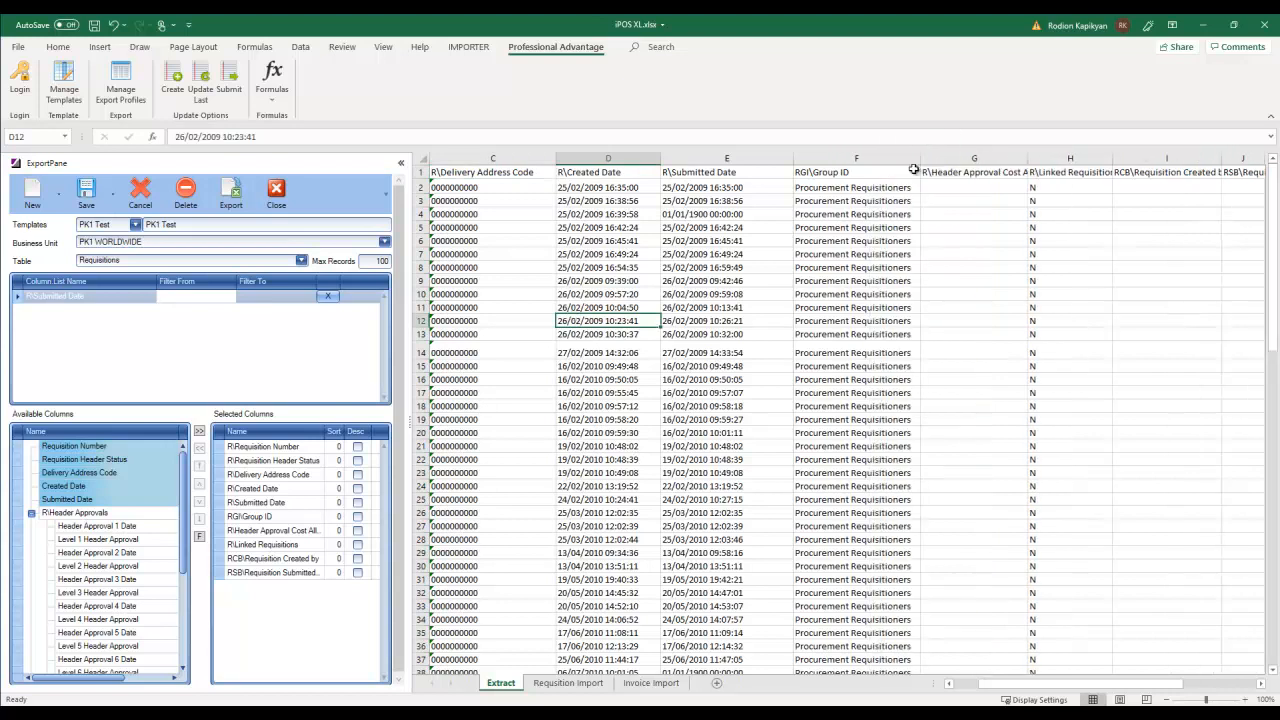
left_click_drag(793, 158, 757, 158)
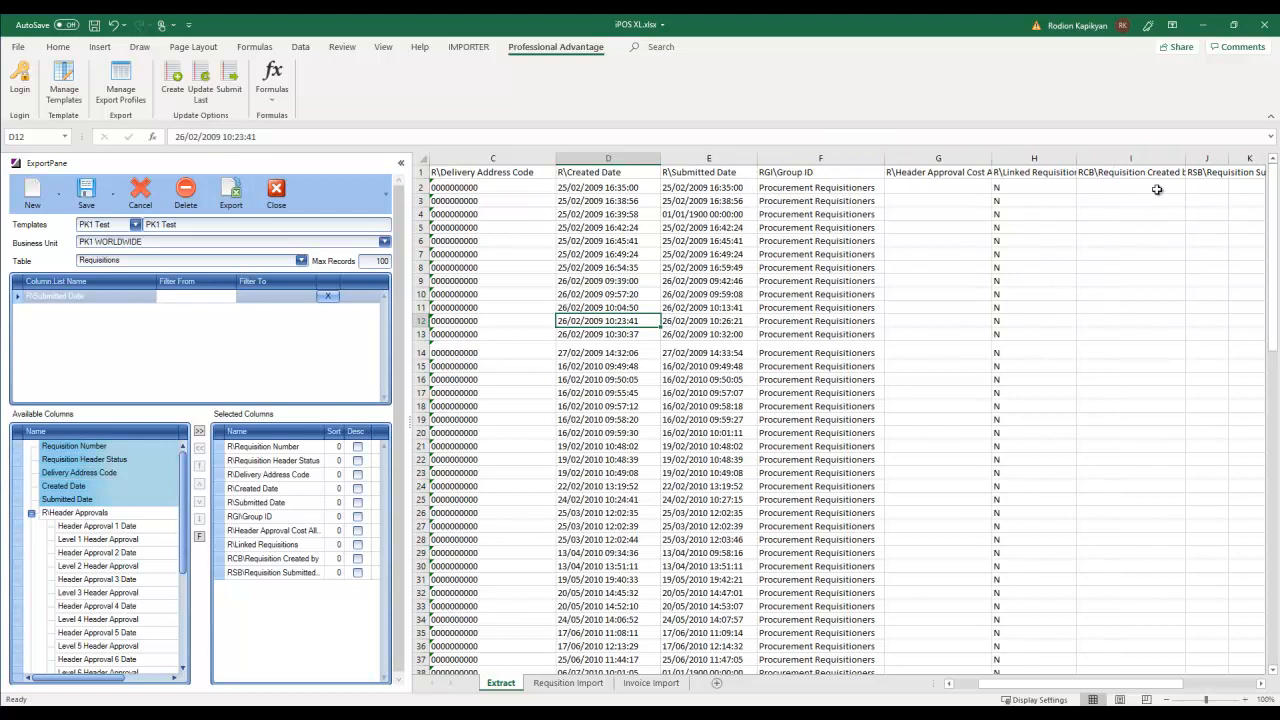
left_click_drag(1000, 684, 912, 689)
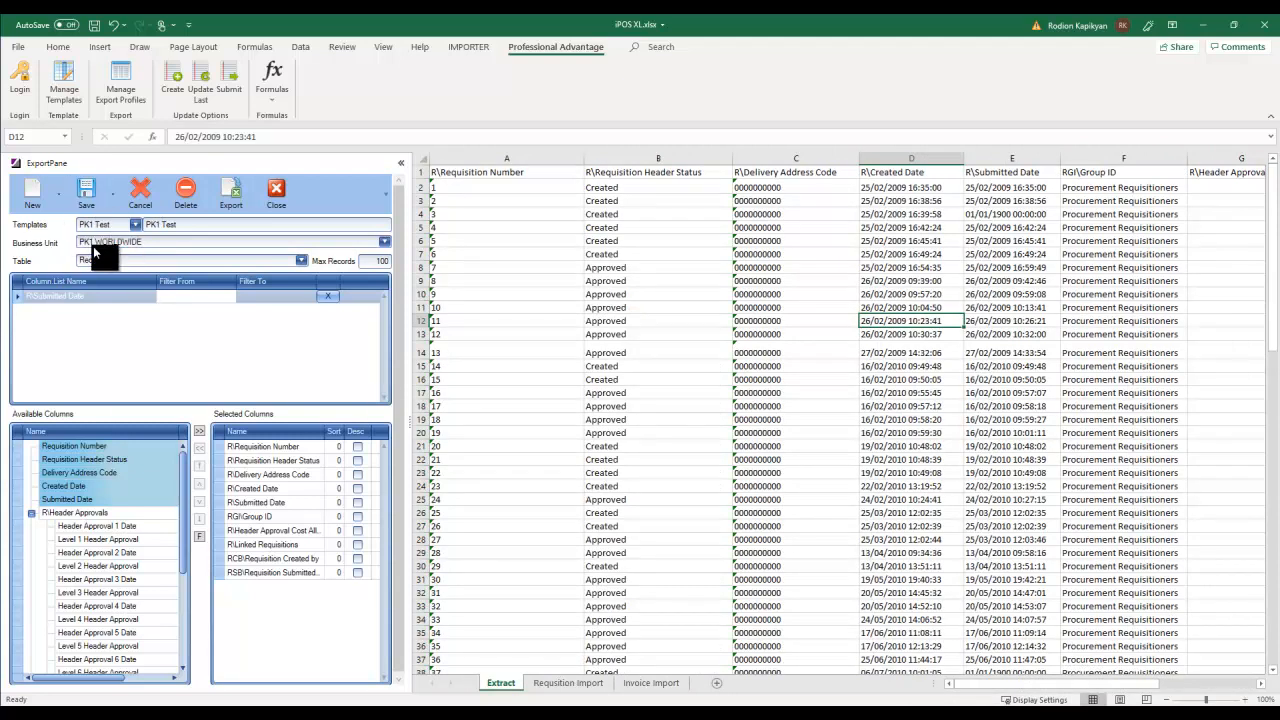
- Clear all previously exported data from the Extract sheet and return to cell A1
left_click(301, 260)
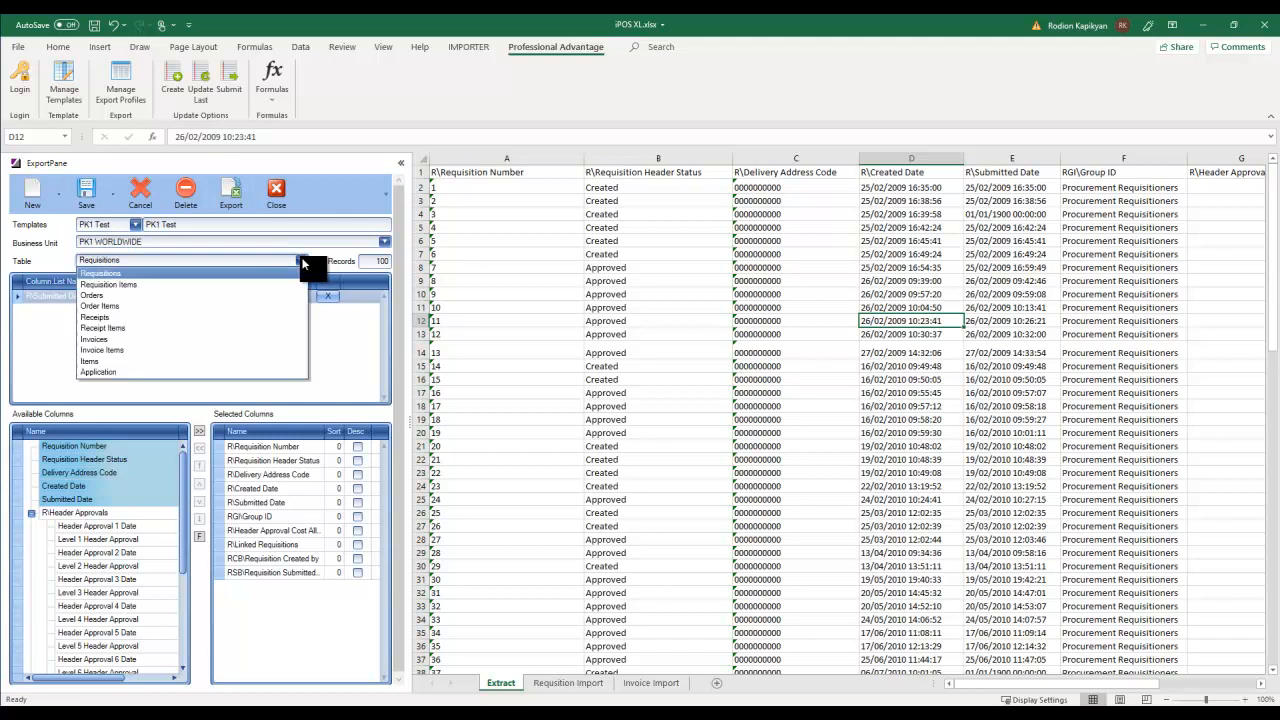
key("Escape")
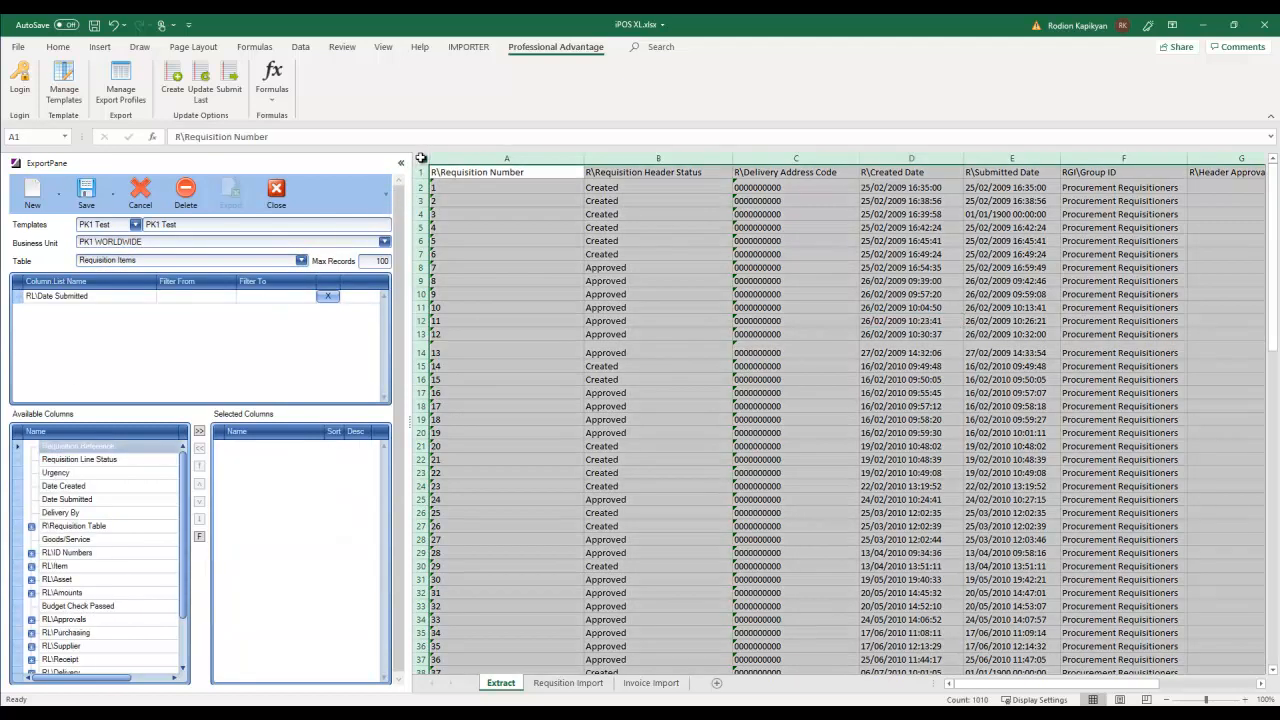
left_click(426, 160)
key("Delete")
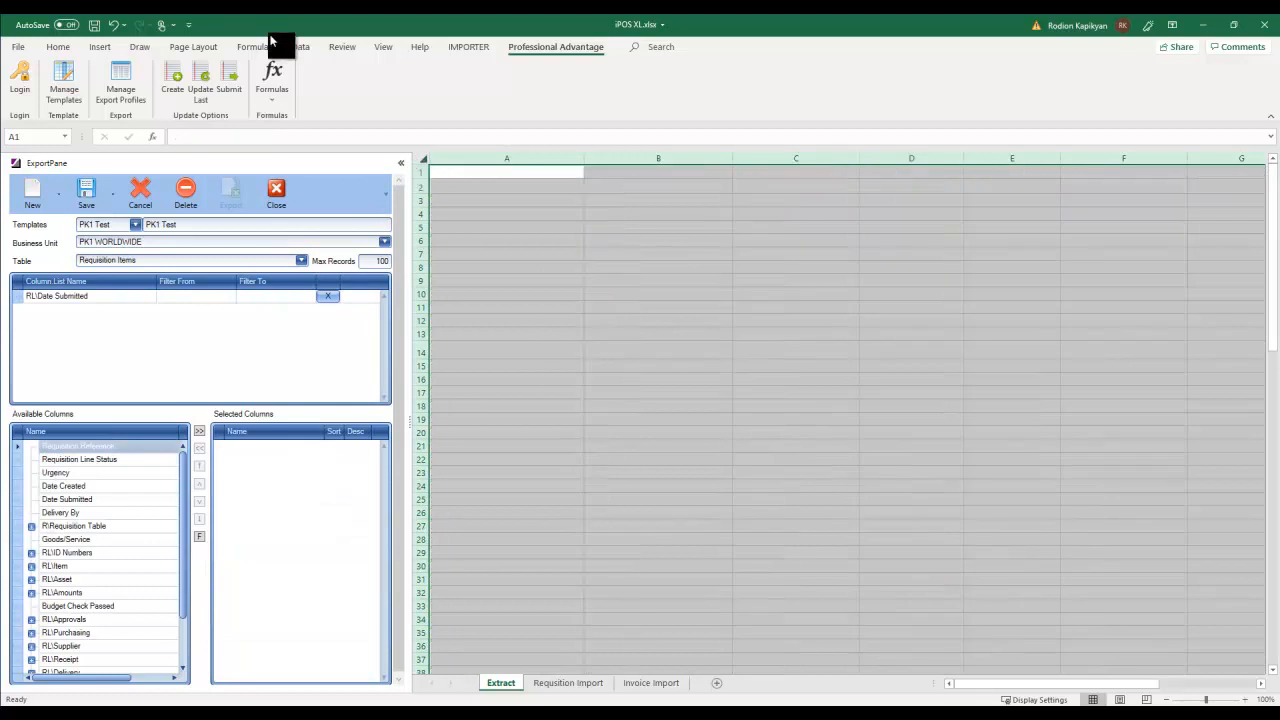
left_click(448, 174)
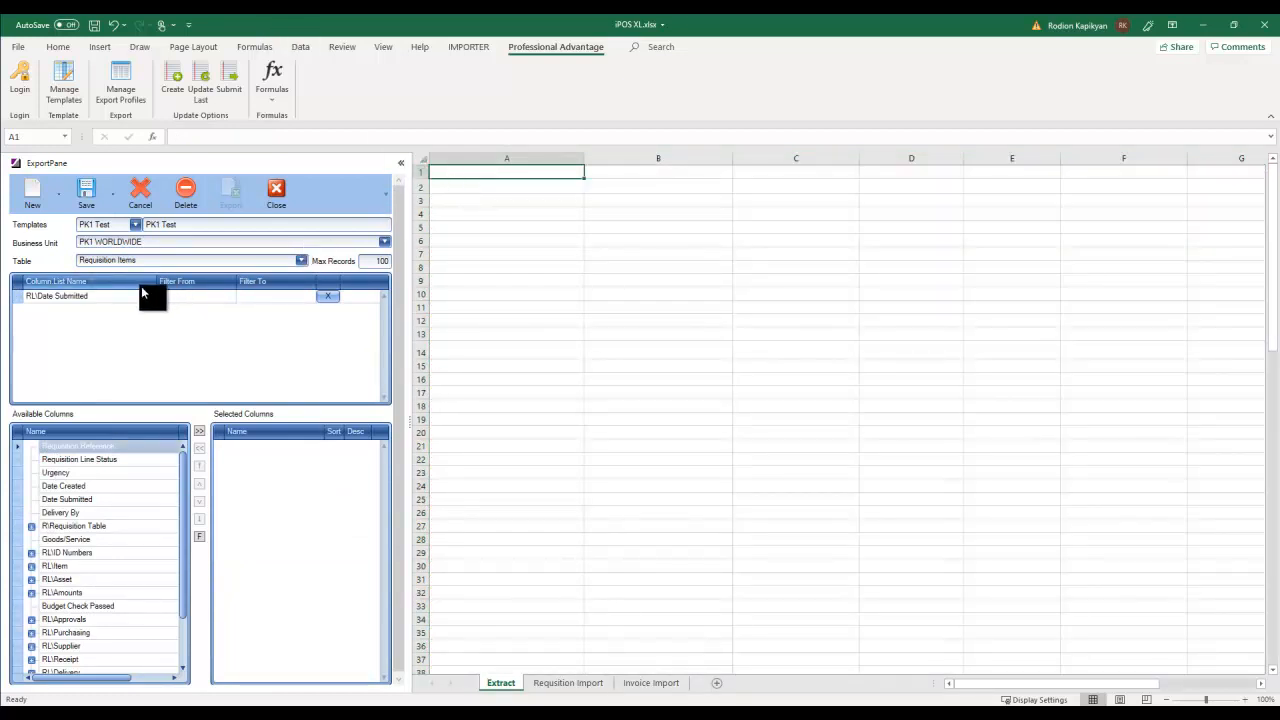
- Add all Requisition Items columns to the export, leaving the Date Submitted filter unset
left_click(199, 431)
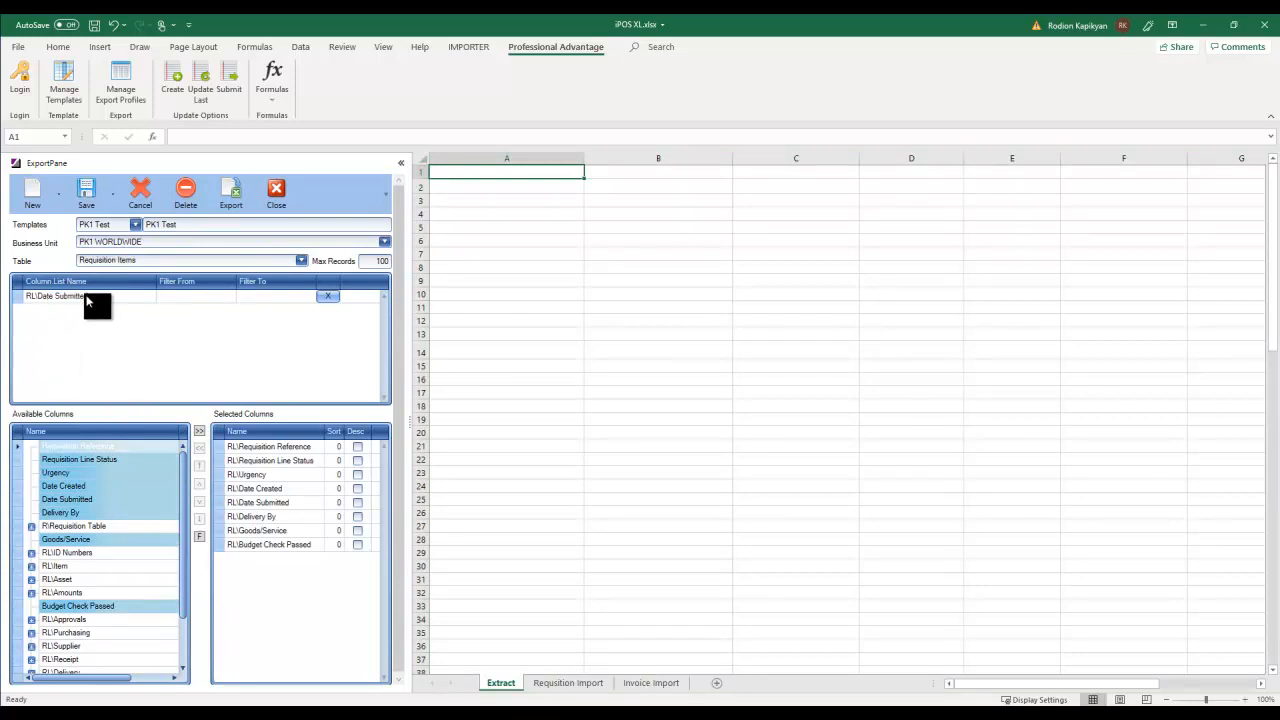
left_click(233, 303)
left_click(231, 302)
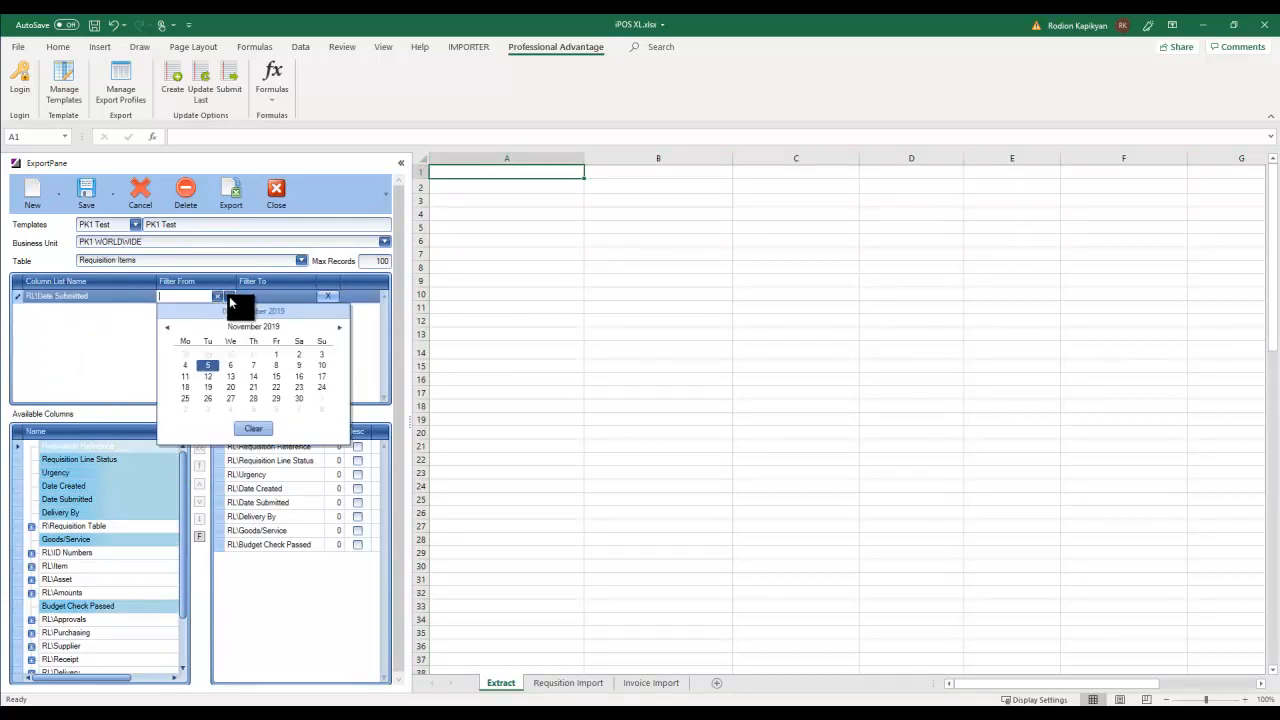
left_click(135, 333)
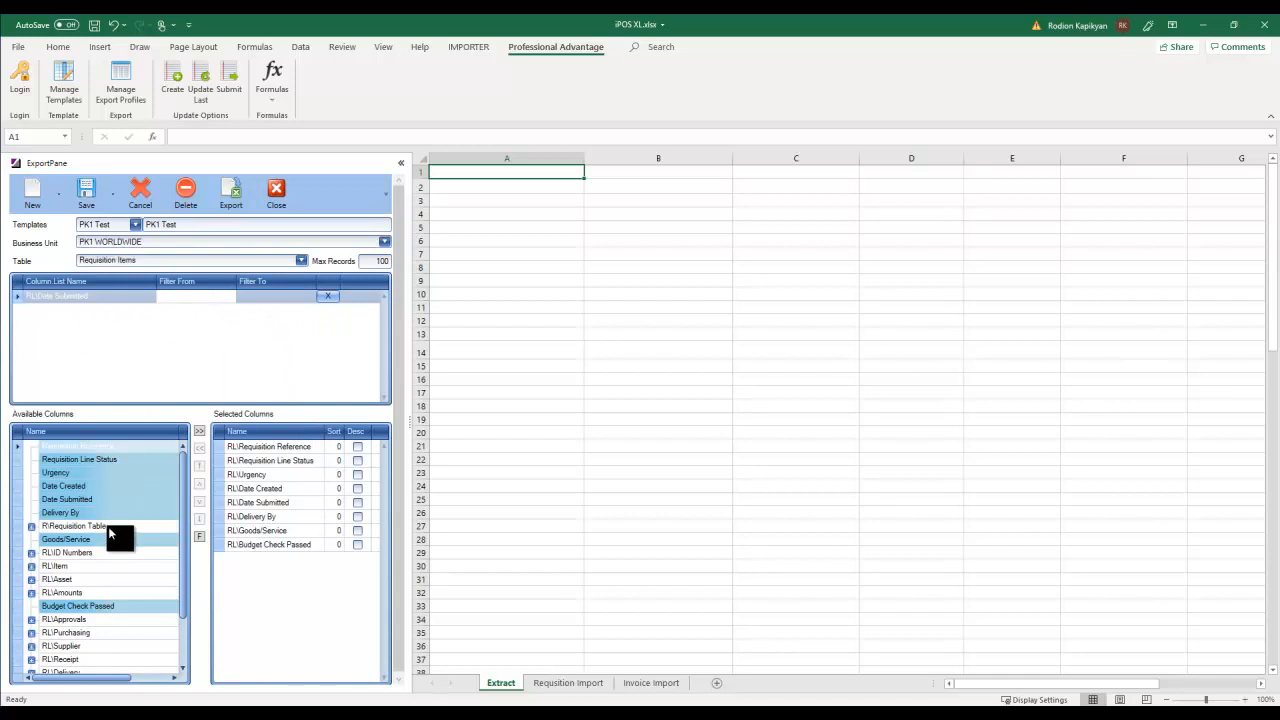
- Add Item Code and Item Description from the RL\Item group
left_click(31, 566)
double_click(67, 580)
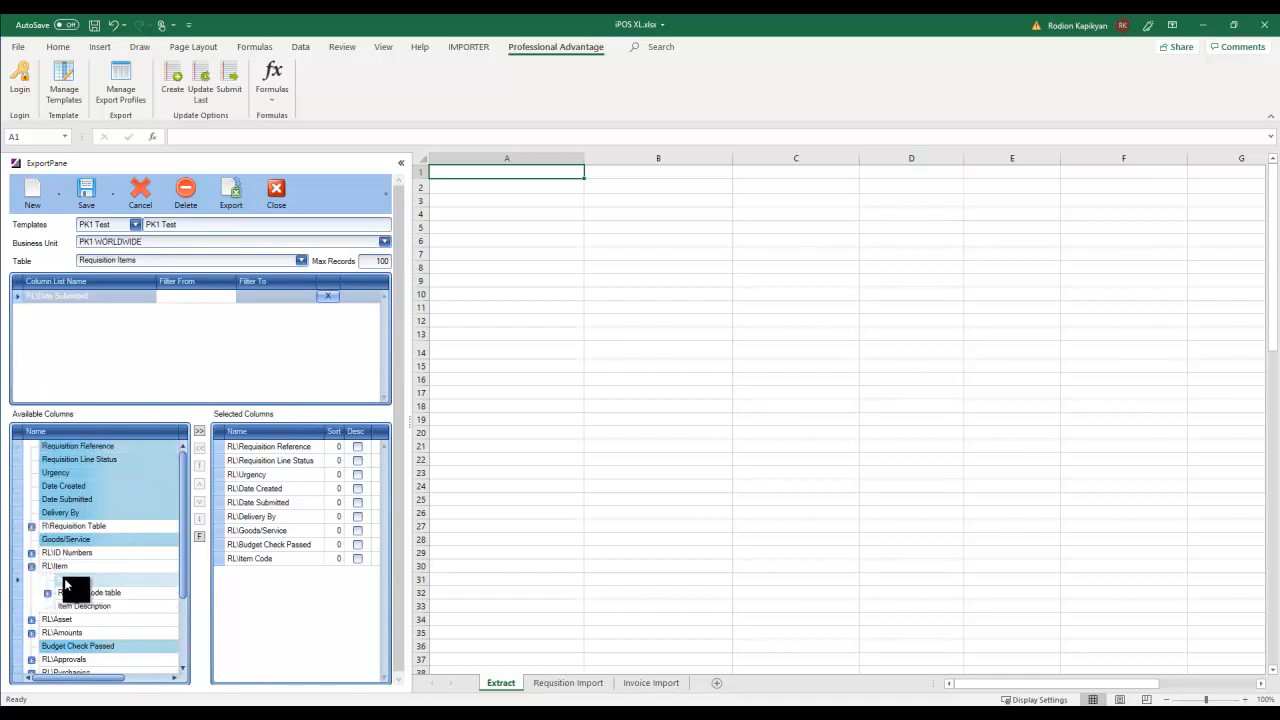
double_click(80, 606)
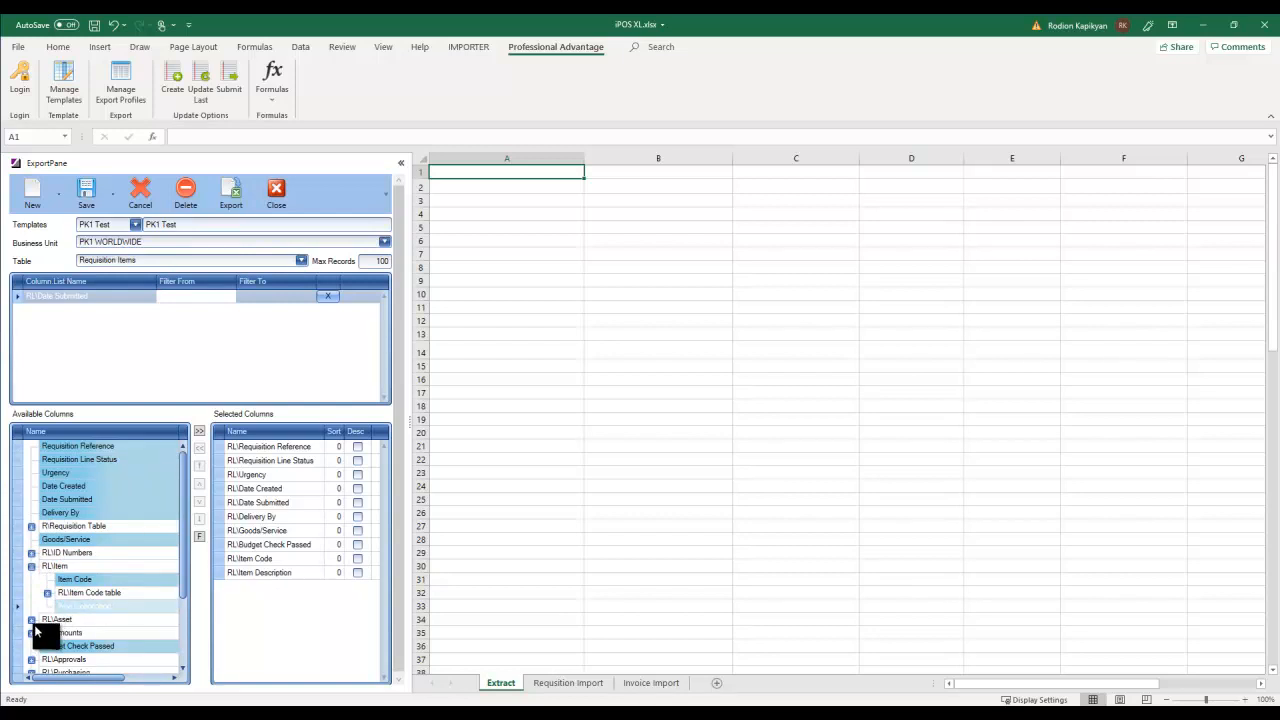
- Add Base Unit Cost, Quantity, Base Amount, Base Tax Amount, Item Unit of Measure and Conversion Code
left_click(31, 632)
left_click_drag(182, 538, 185, 590)
double_click(73, 528)
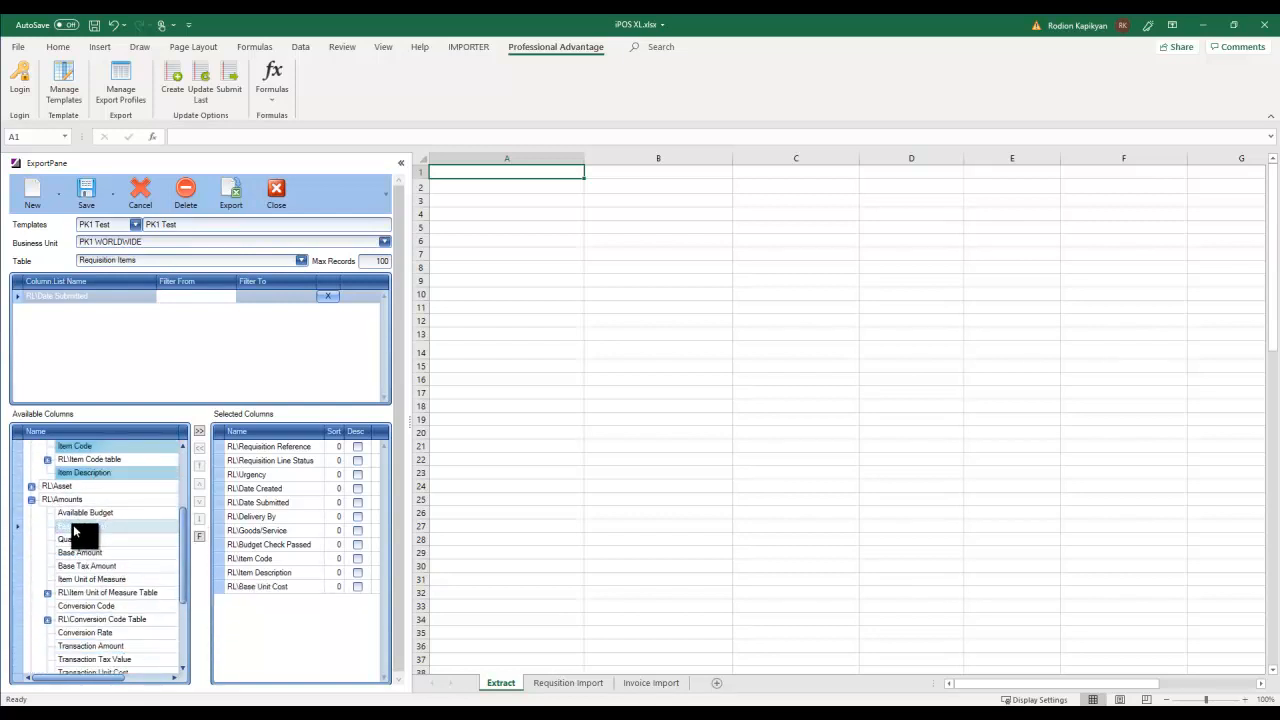
double_click(72, 540)
double_click(74, 553)
double_click(74, 567)
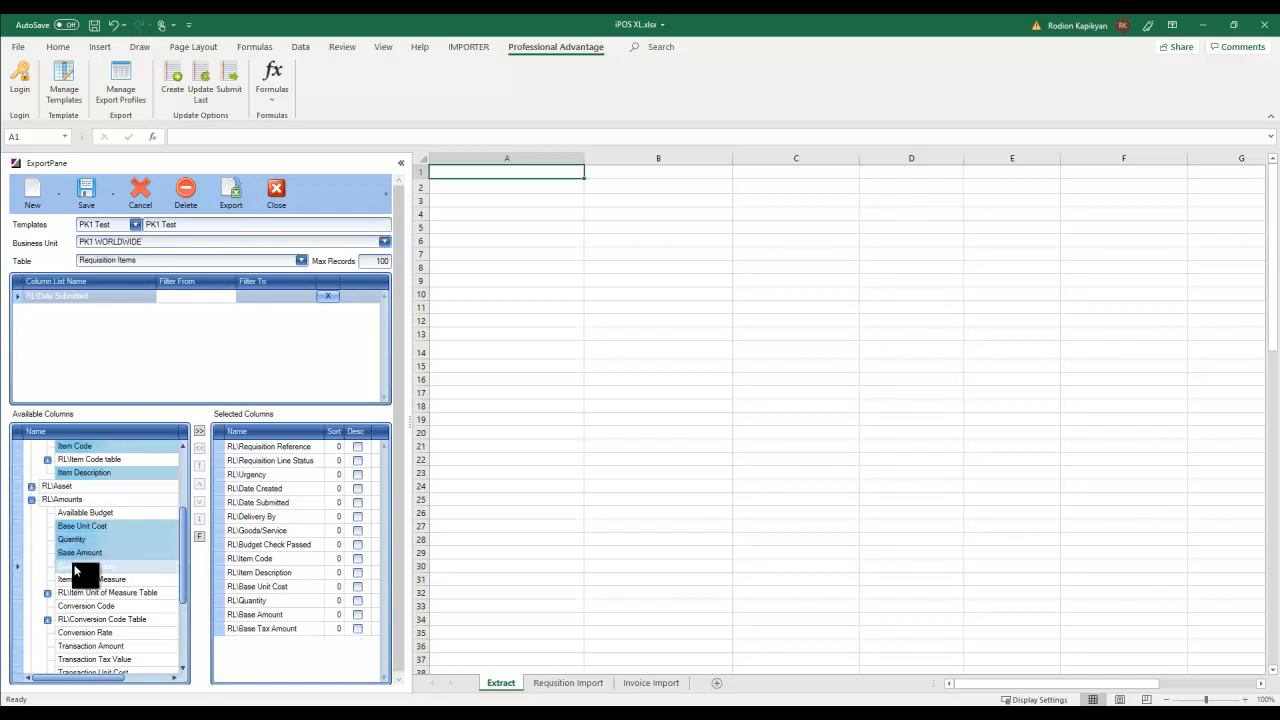
double_click(76, 580)
double_click(76, 606)
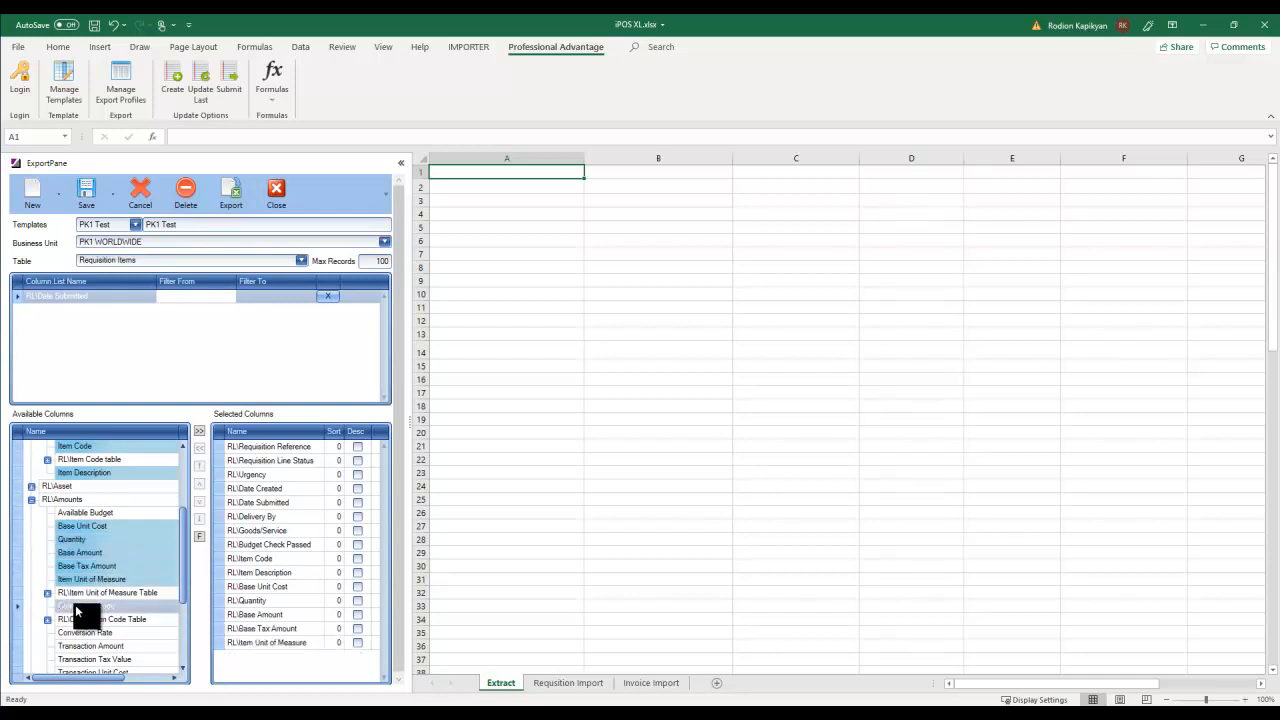
left_click_drag(185, 577, 165, 651)
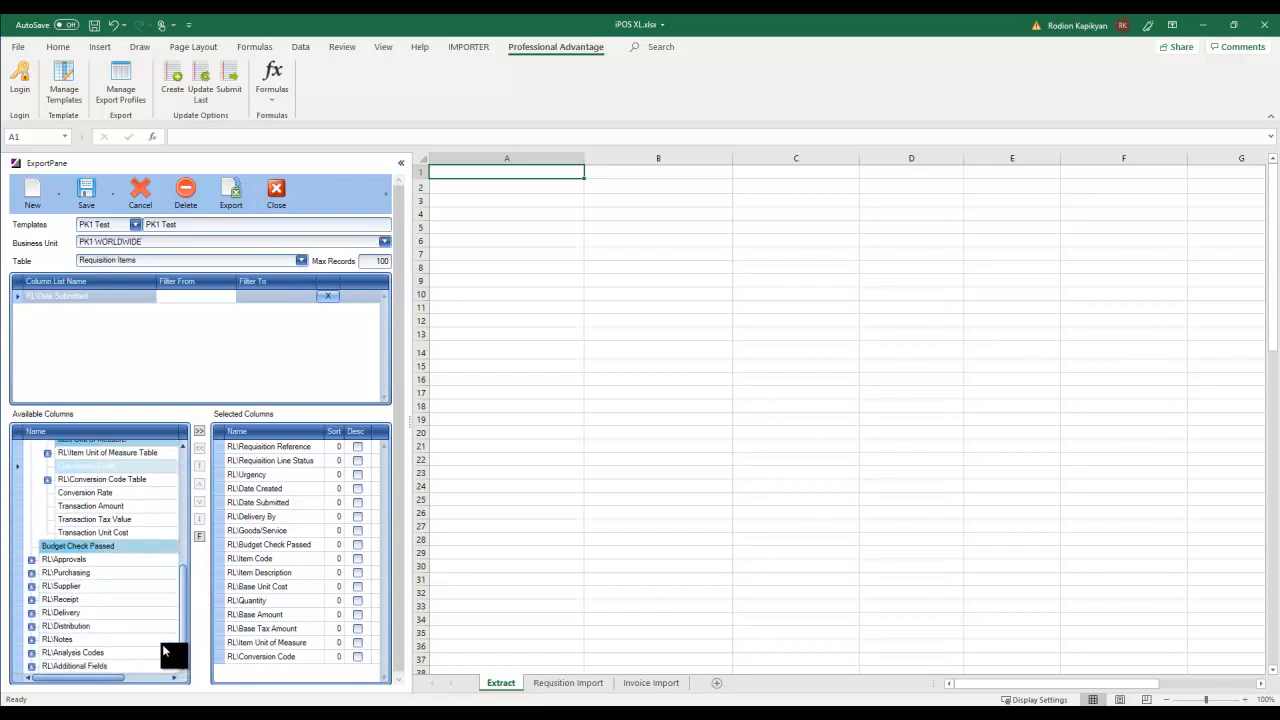
- Add Supplier Code from the RL\Supplier group and expand RL\Distribution
left_click(31, 560)
left_click(31, 560)
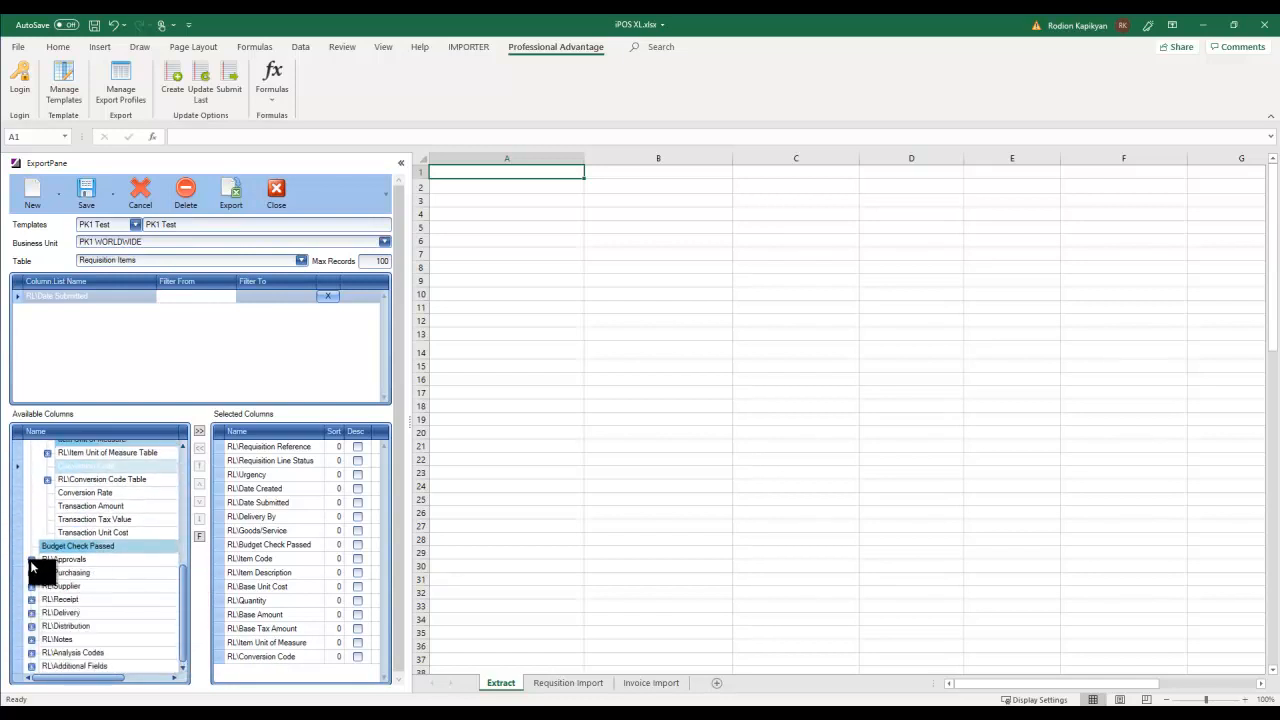
left_click(33, 587)
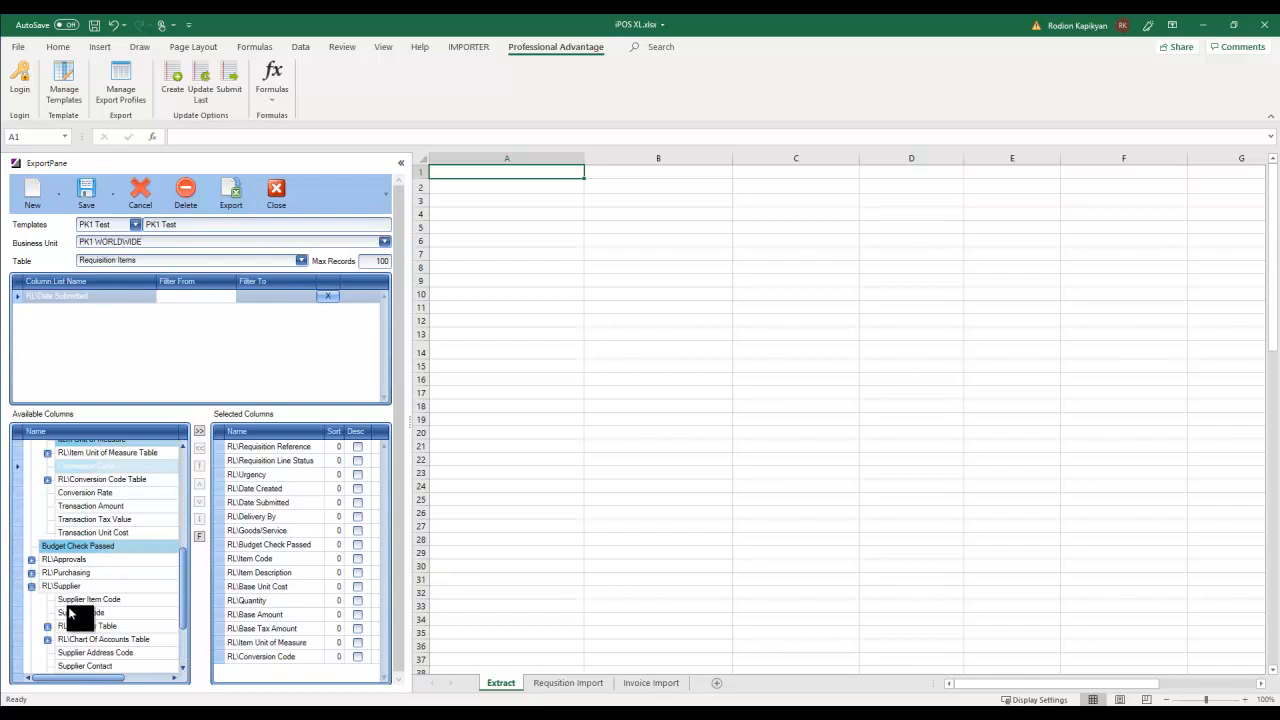
double_click(68, 613)
left_click(31, 587)
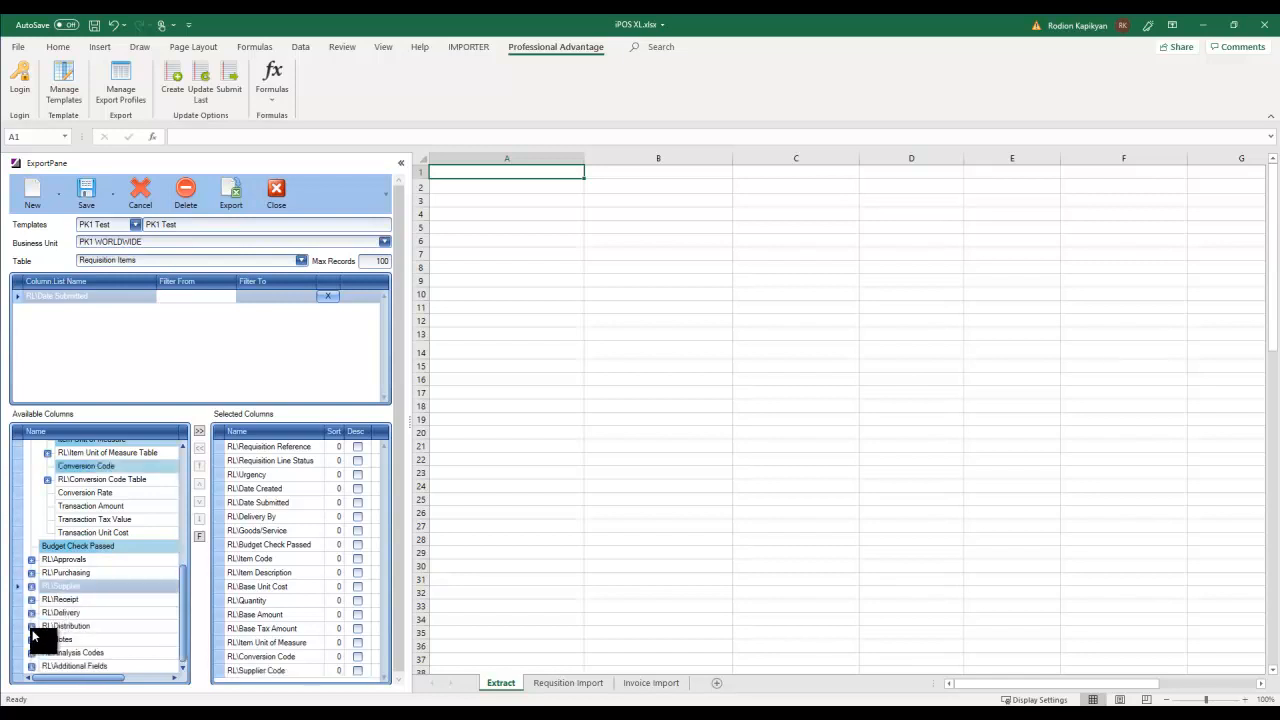
left_click(31, 626)
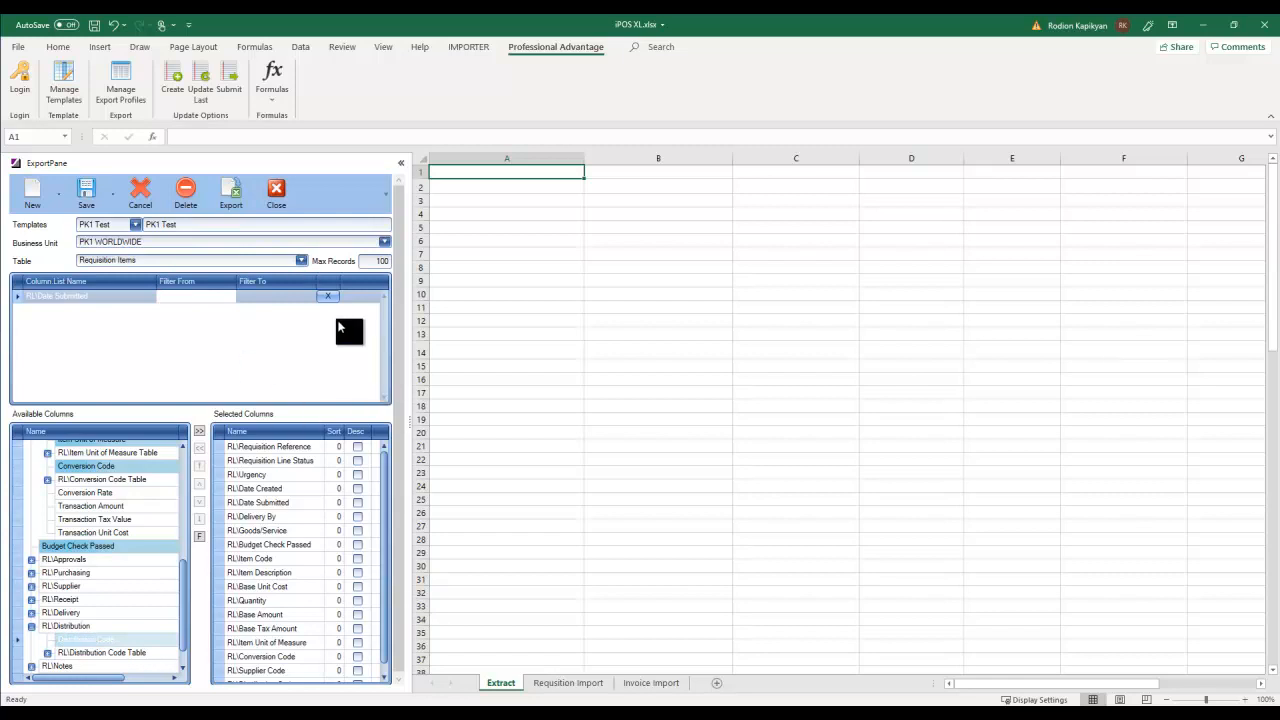
- Export the Requisition Items records into the Extract sheet
left_click(216, 180)
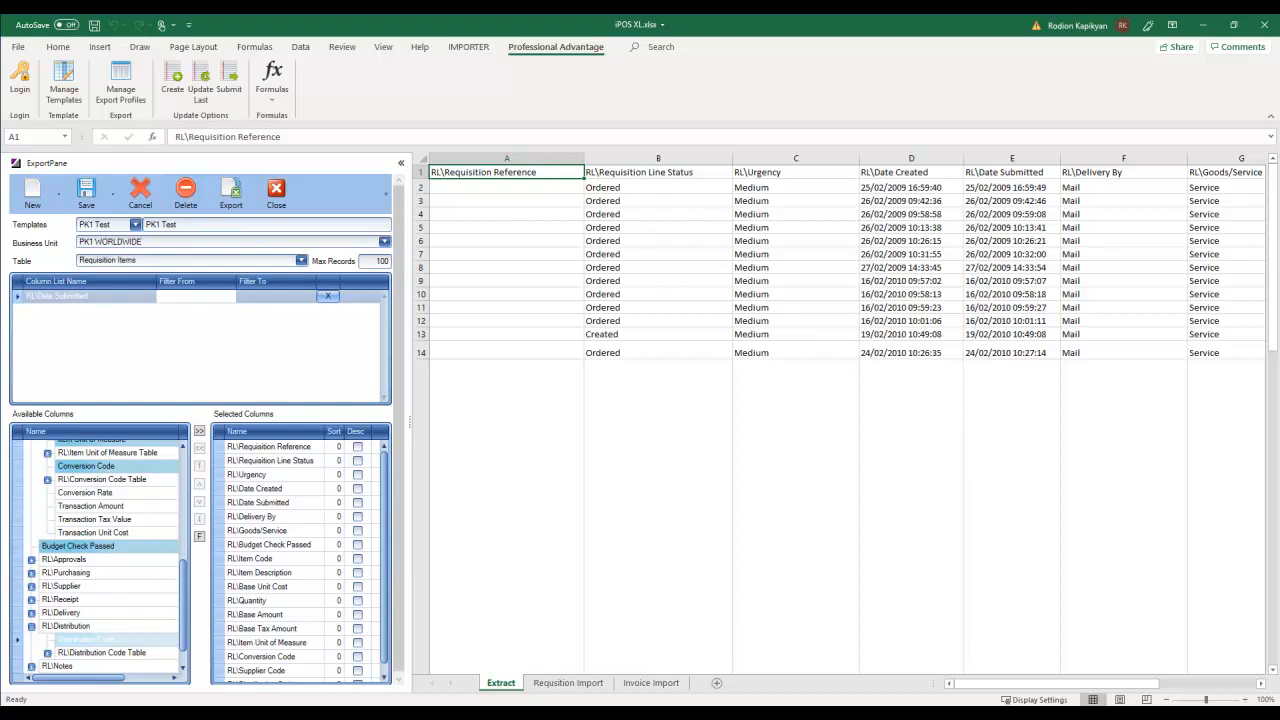
left_click_drag(972, 686, 880, 665)
left_click(152, 260)
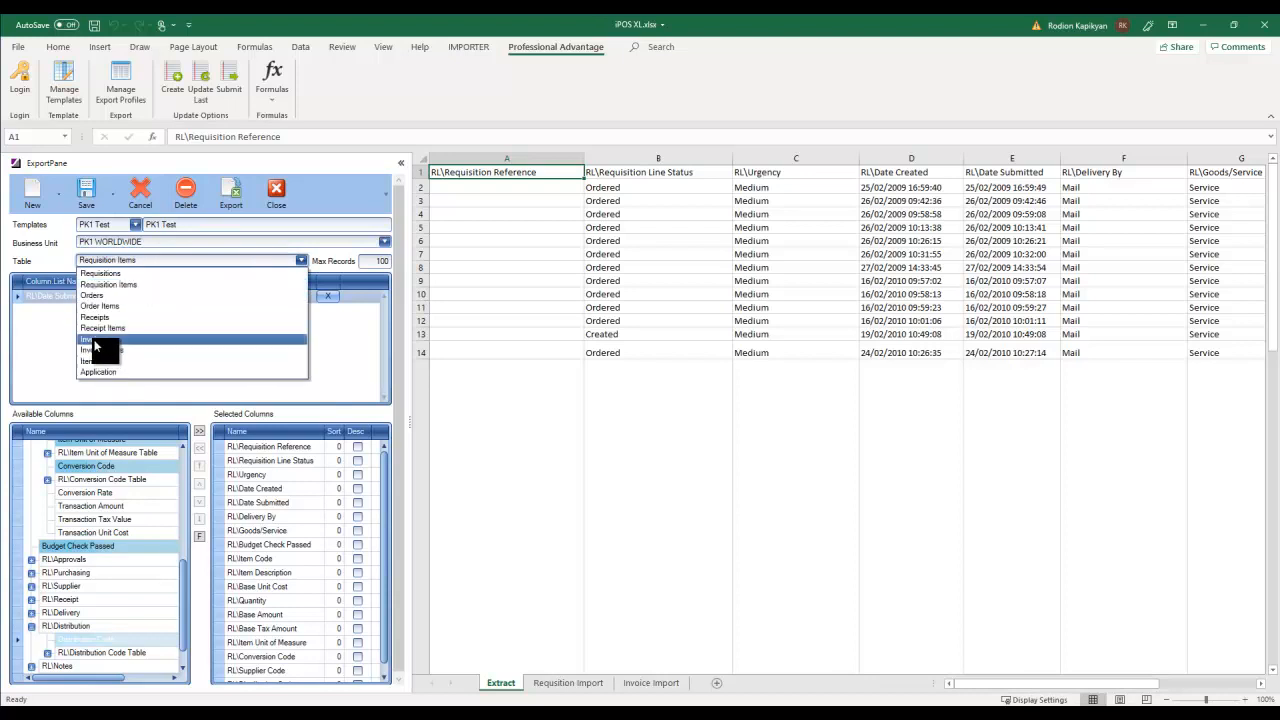
- Choose Invoices as the export table and clear the Extract sheet, starting again at A1
key("Escape")
left_click(421, 158)
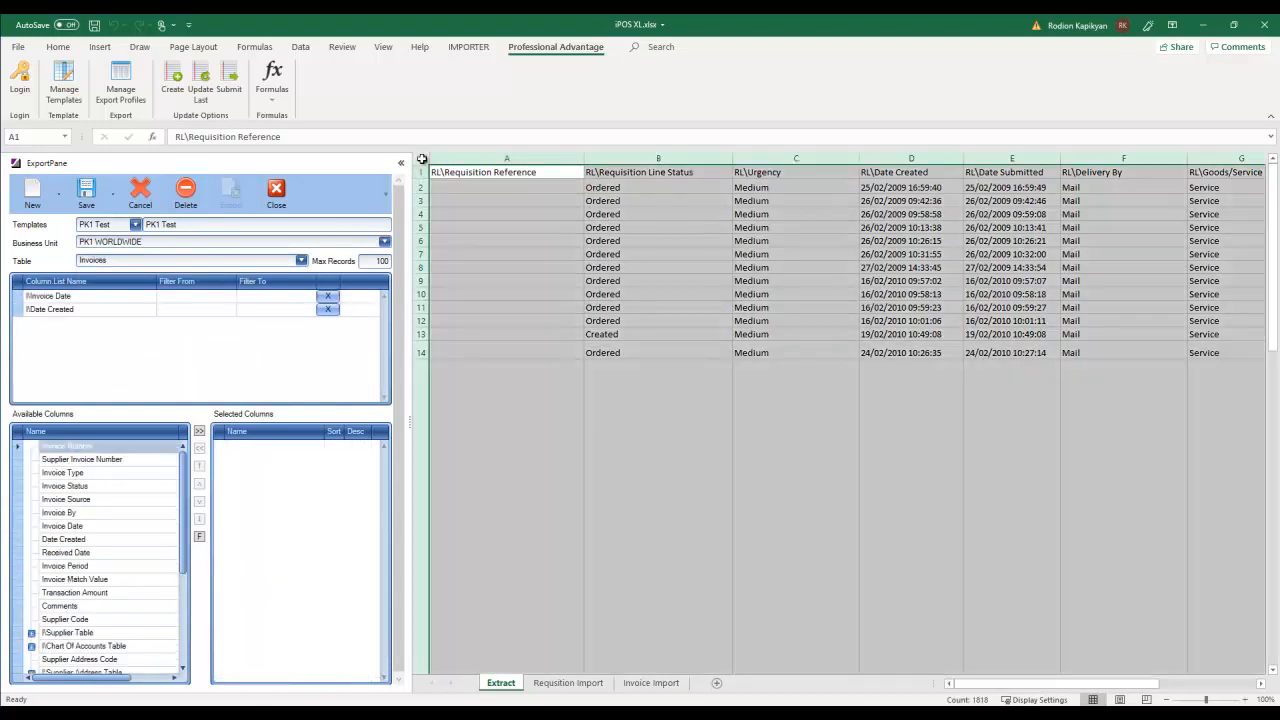
key("Delete")
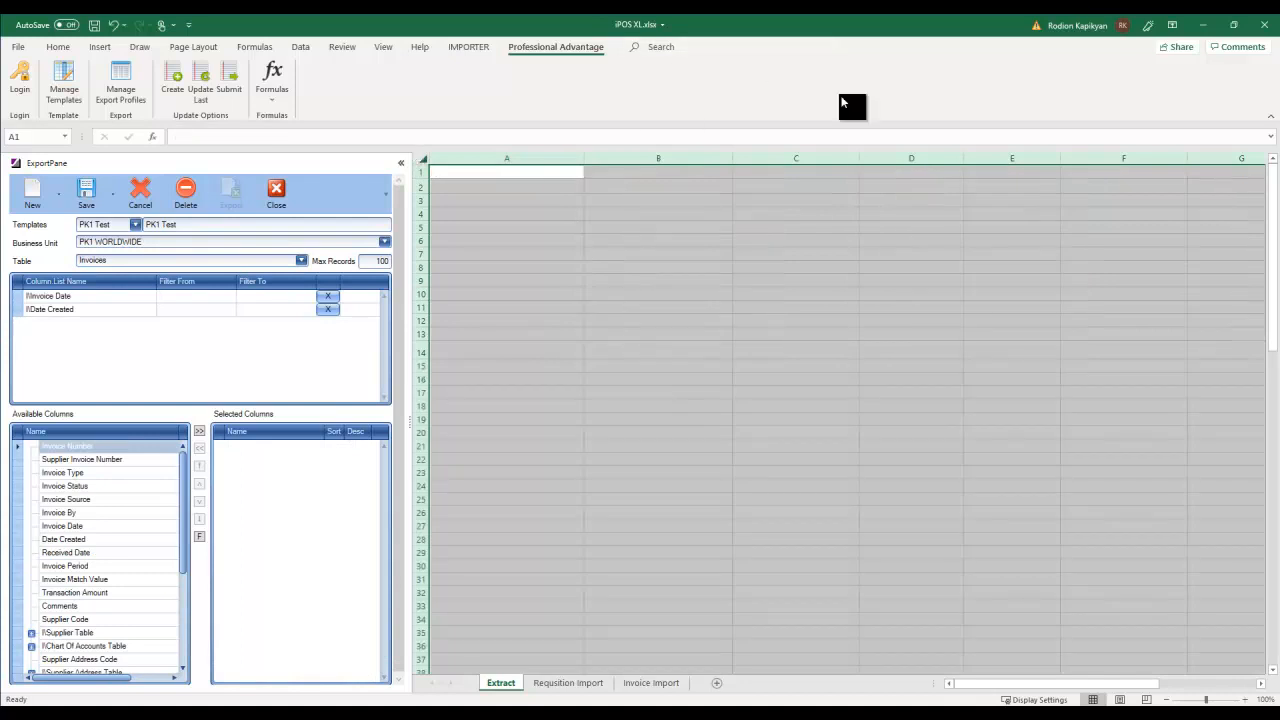
left_click(538, 224)
left_click(469, 172)
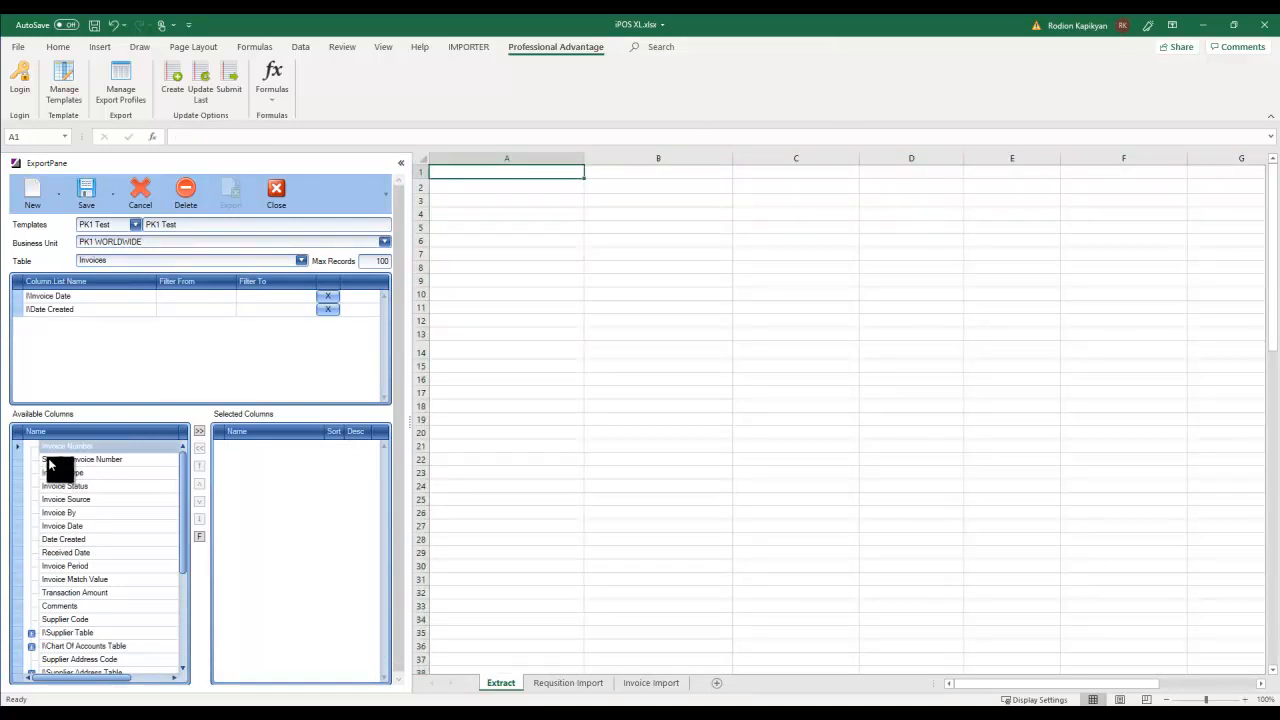
- Select all invoice columns and review the I\Supplier Table and ITS\Costs groups
left_click(200, 434)
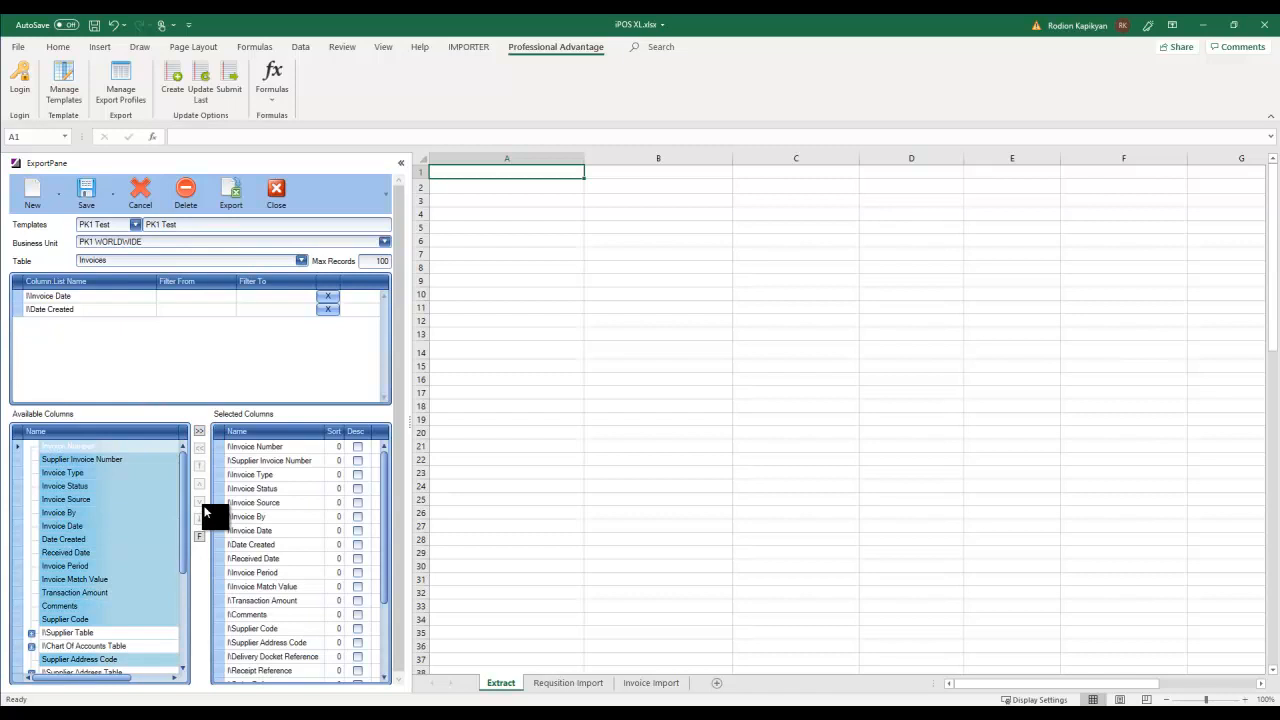
left_click(31, 633)
left_click(66, 646)
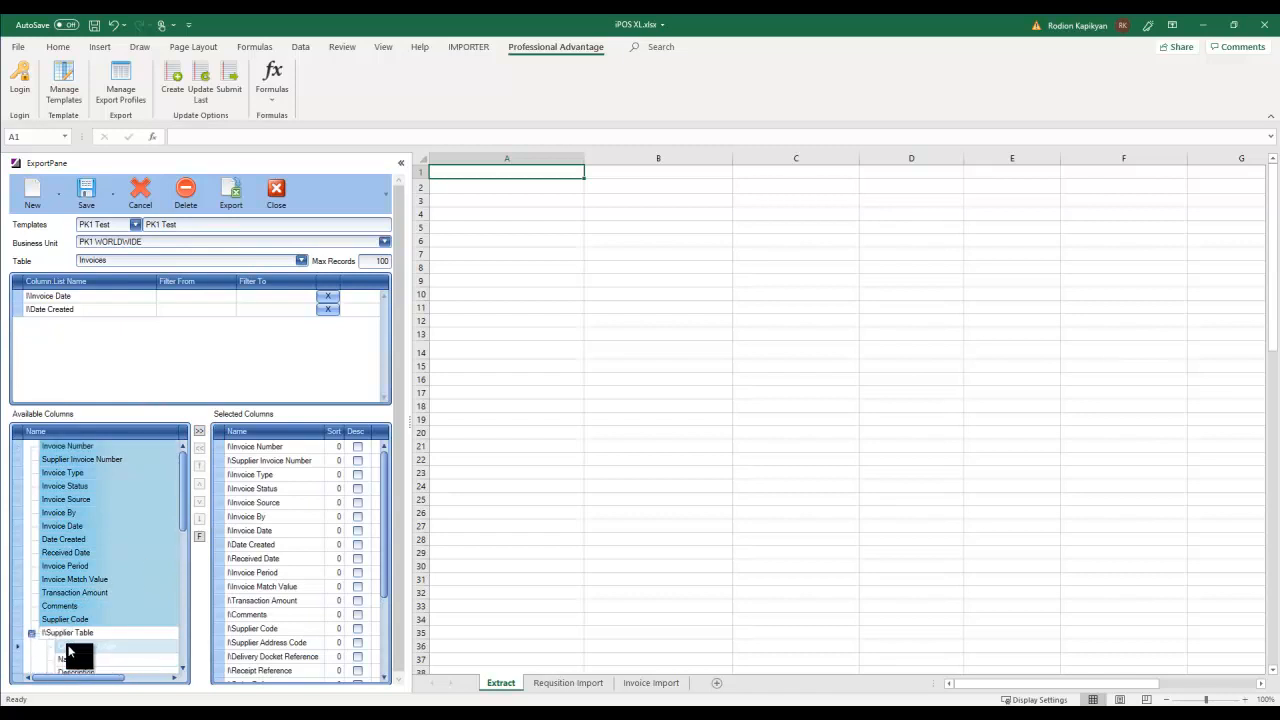
left_click_drag(184, 517, 181, 592)
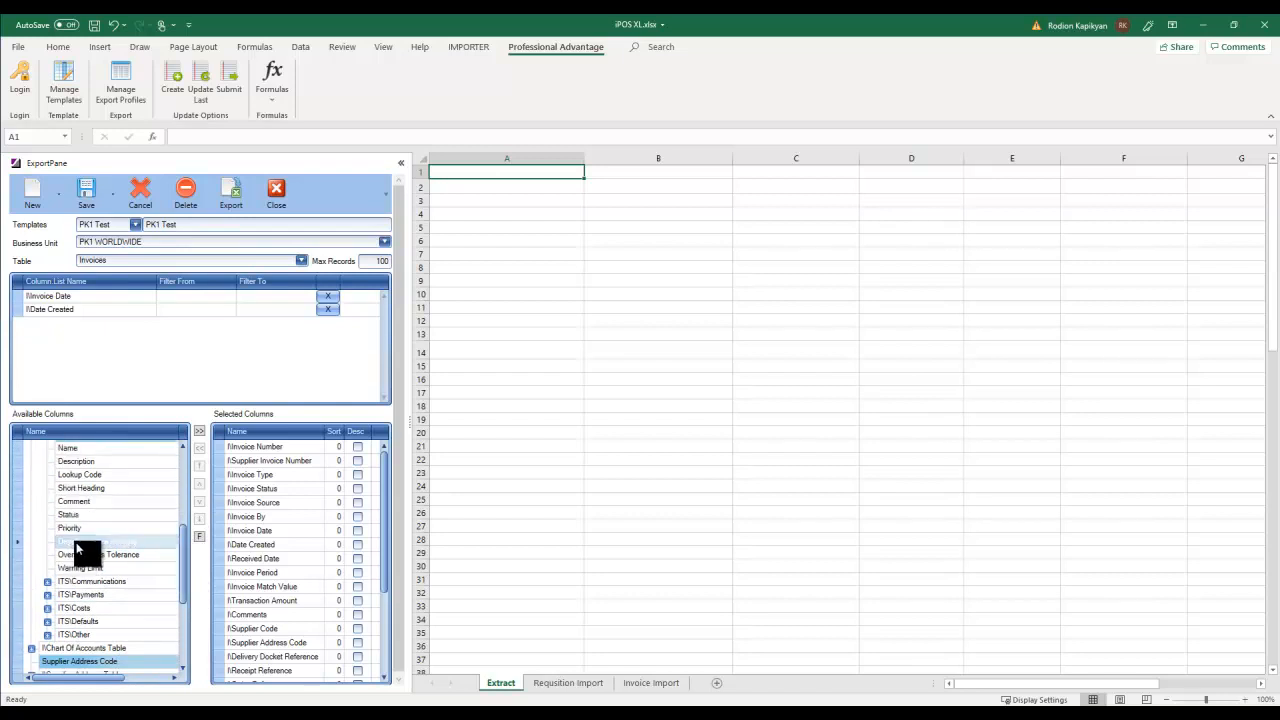
left_click_drag(186, 580, 184, 615)
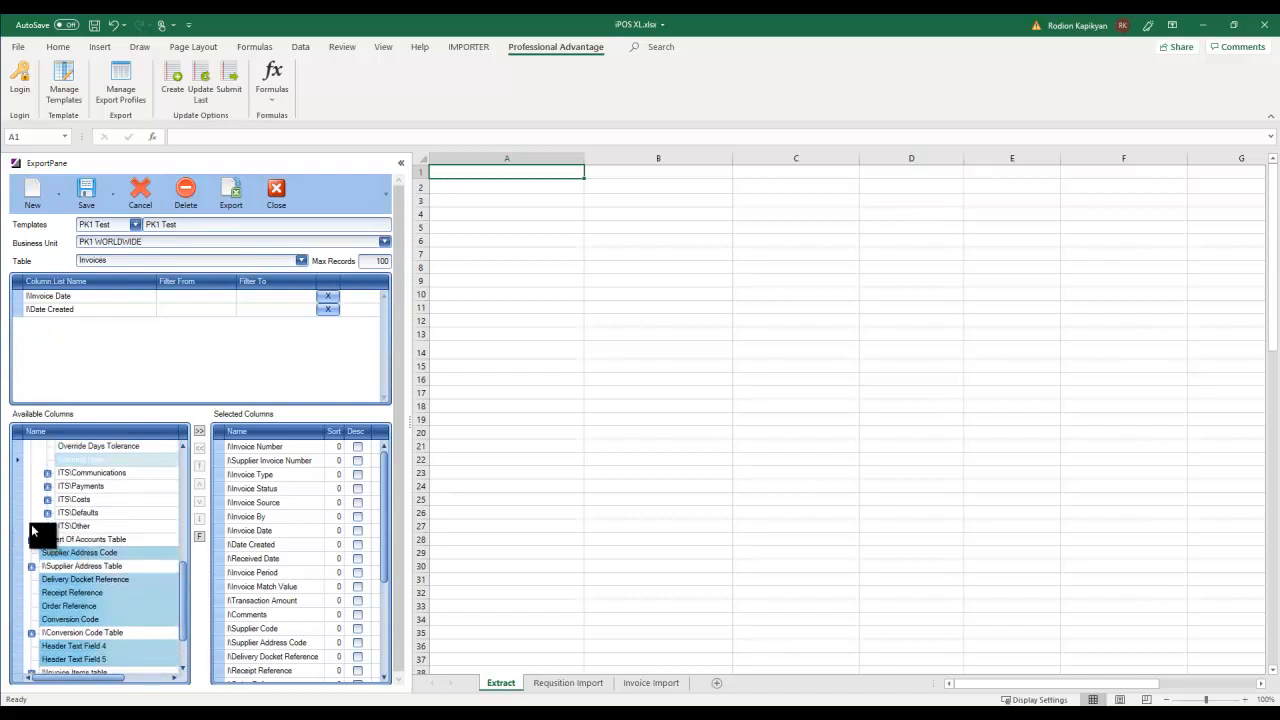
left_click(47, 499)
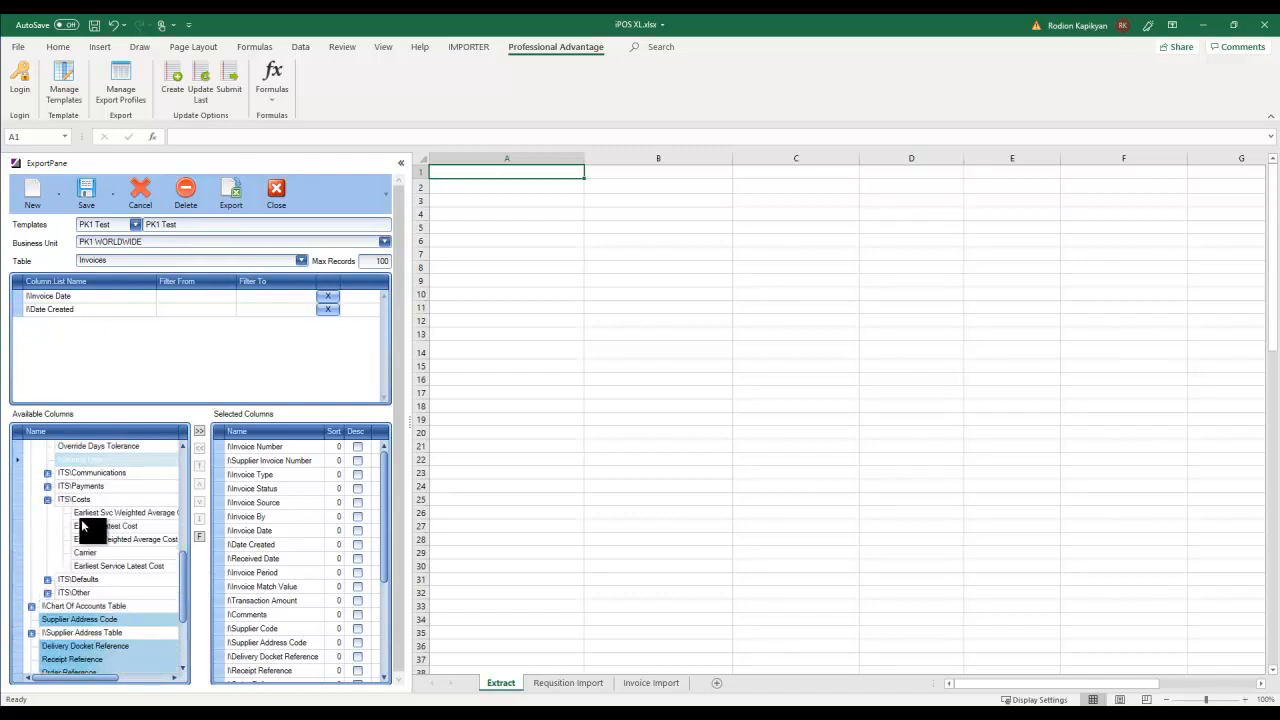
left_click_drag(186, 572, 184, 608)
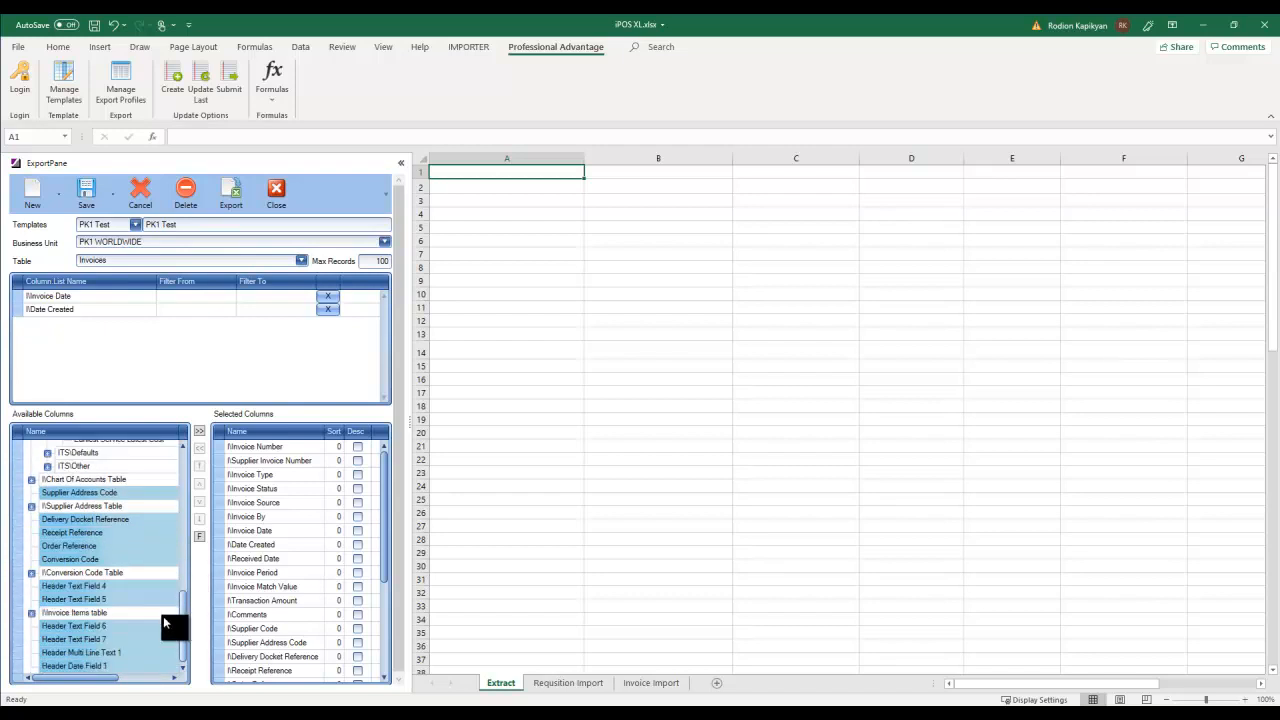
left_click(60, 531)
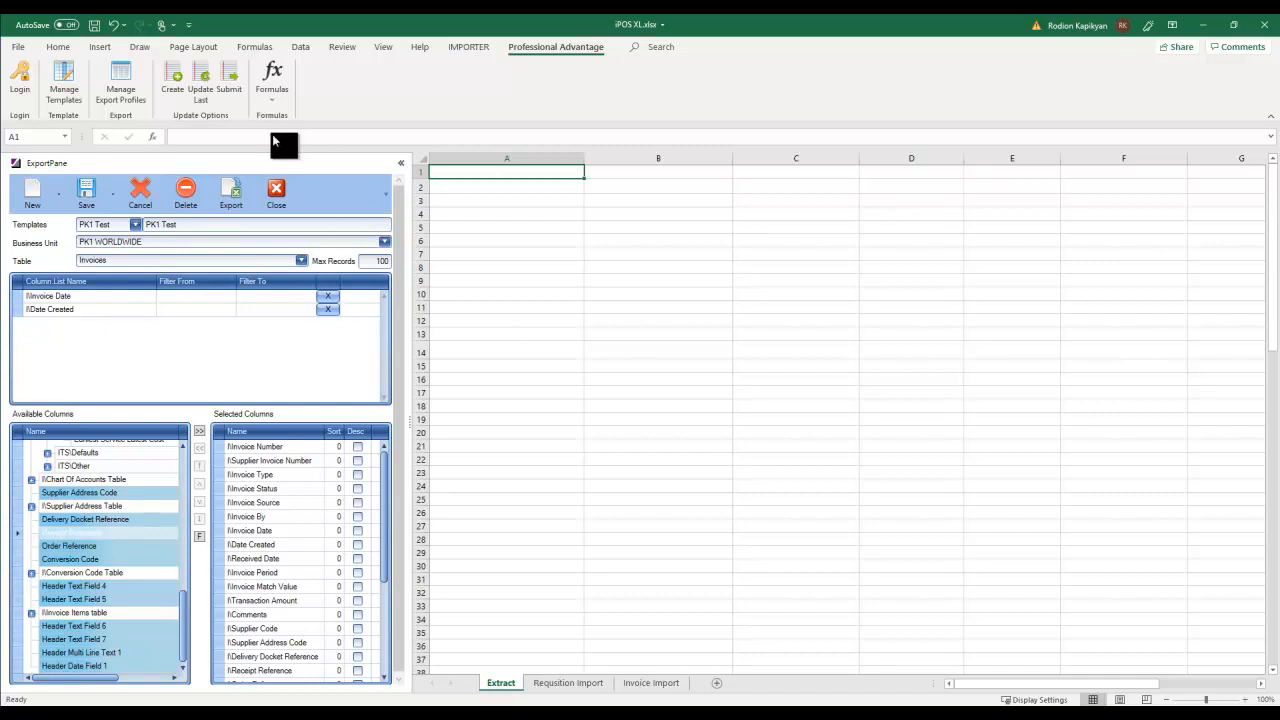
- Export the invoice records to the Extract sheet, close the export pane, and select cell A4
left_click(231, 195)
left_click(826, 258)
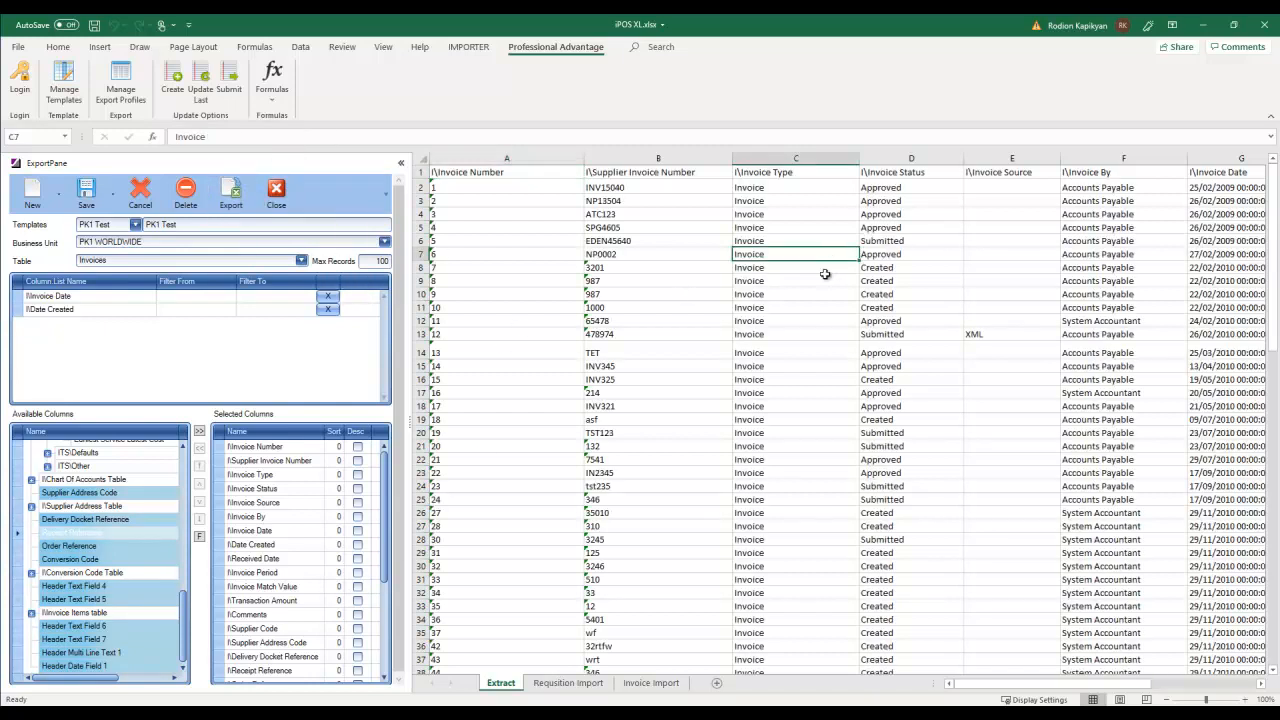
left_click_drag(955, 693, 922, 682)
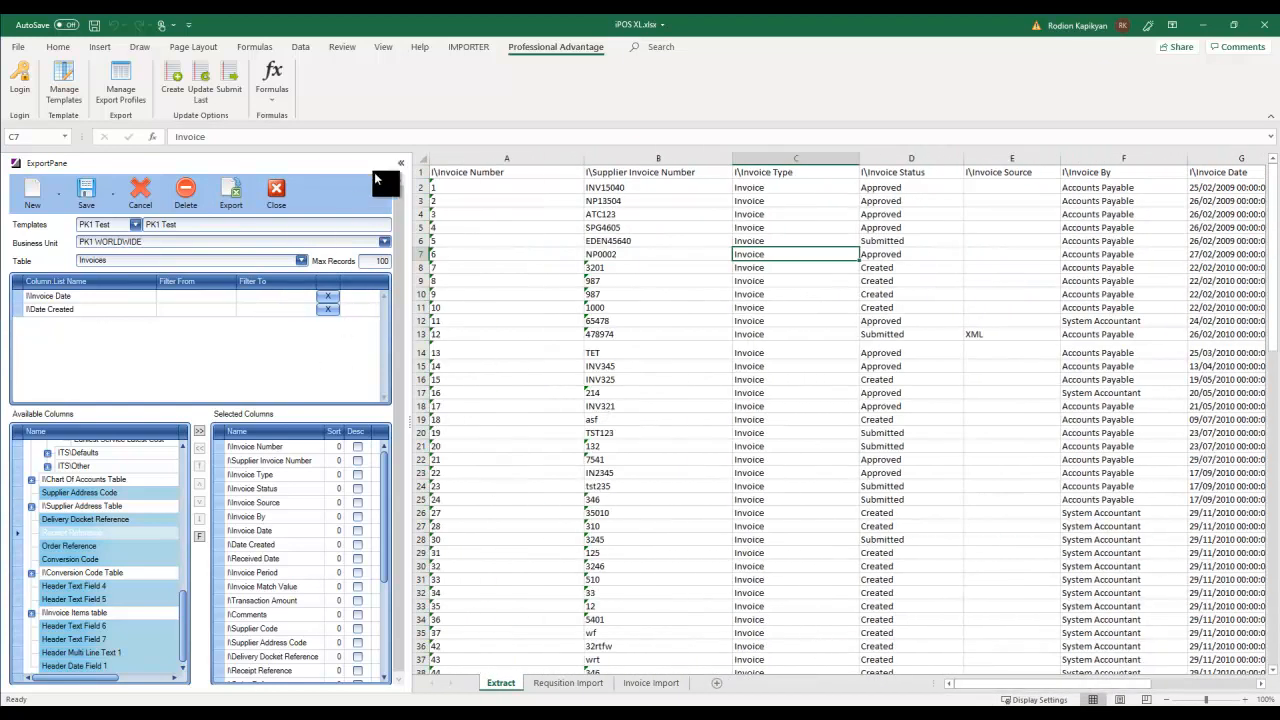
left_click(277, 194)
left_click(112, 212)
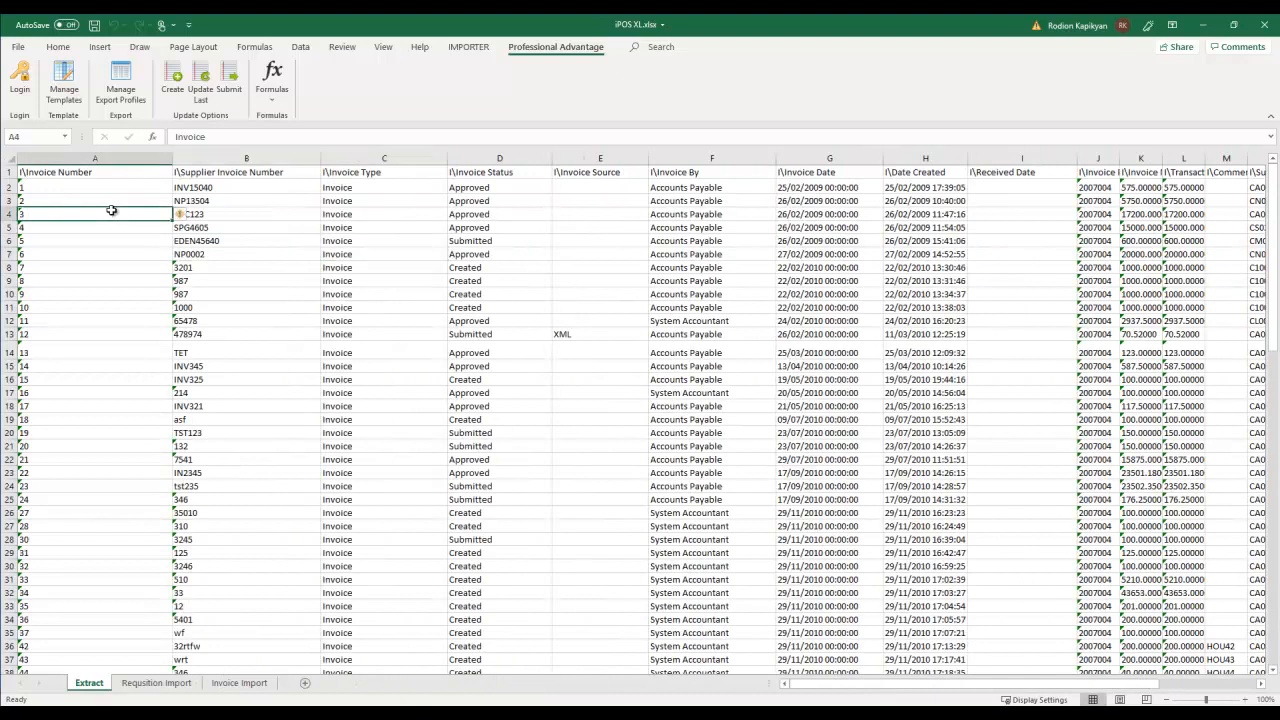